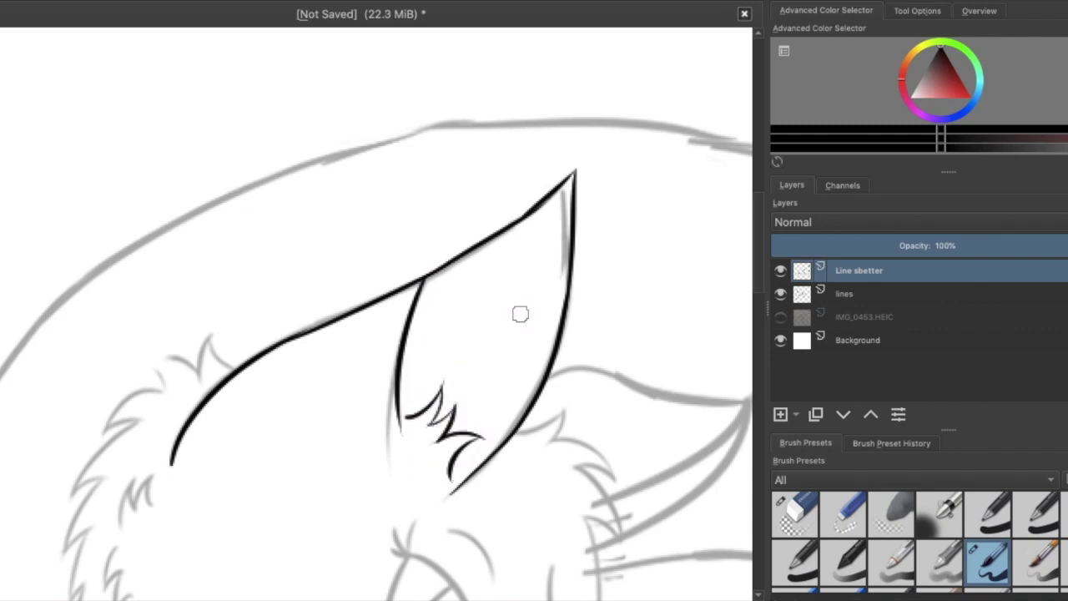
- Ink the upper, outer and inner edges of the second ear over the sketch
{"action": "scroll", "coordinate": [483, 398], "scroll_direction": "down", "scroll_amount": 5}
{"action": "scroll", "coordinate": [334, 589], "scroll_direction": "right", "scroll_amount": 5}
{"action": "mouse_move", "coordinate": [372, 206]}
{"action": "left_mouse_down"}
{"action": "mouse_move", "coordinate": [619, 204]}
{"action": "mouse_move", "coordinate": [516, 334]}
{"action": "left_mouse_up"}
{"action": "left_click_drag", "start_coordinate": [425, 375], "coordinate": [407, 382]}
{"action": "left_click_drag", "start_coordinate": [559, 219], "coordinate": [392, 319]}
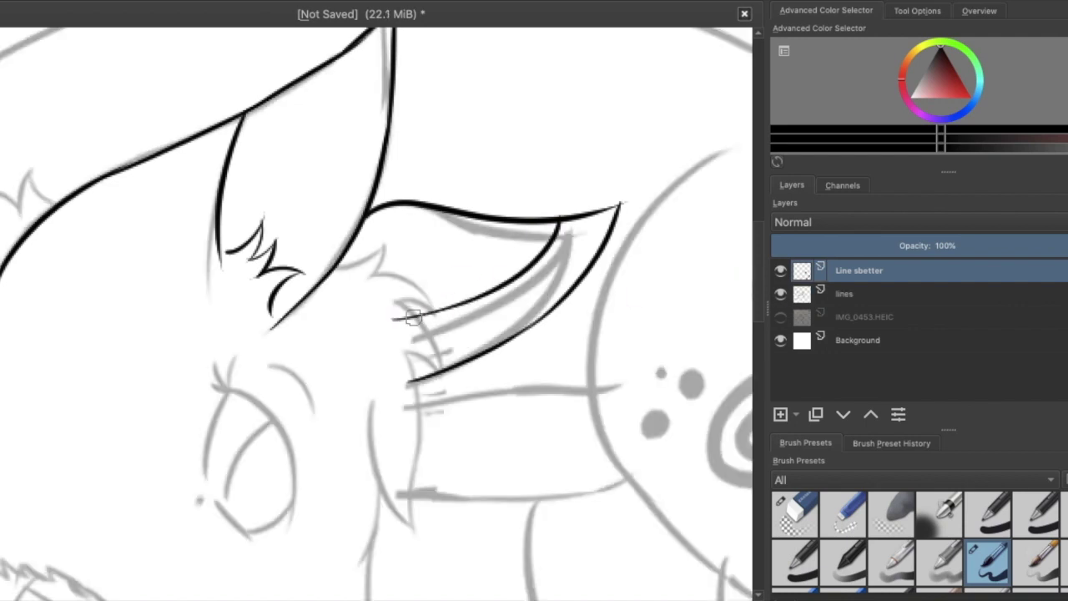
- Replace the second ear's inner line with a shorter curve and ink fur tufts inside it while the lines layer is temporarily hidden
{"action": "key", "text": "ctrl+z"}
{"action": "key", "text": "ctrl+z"}
{"action": "key", "text": "ctrl+shift+z"}
{"action": "key", "text": "ctrl+z"}
{"action": "left_click_drag", "start_coordinate": [463, 220], "coordinate": [411, 338]}
{"action": "left_click", "coordinate": [781, 293]}
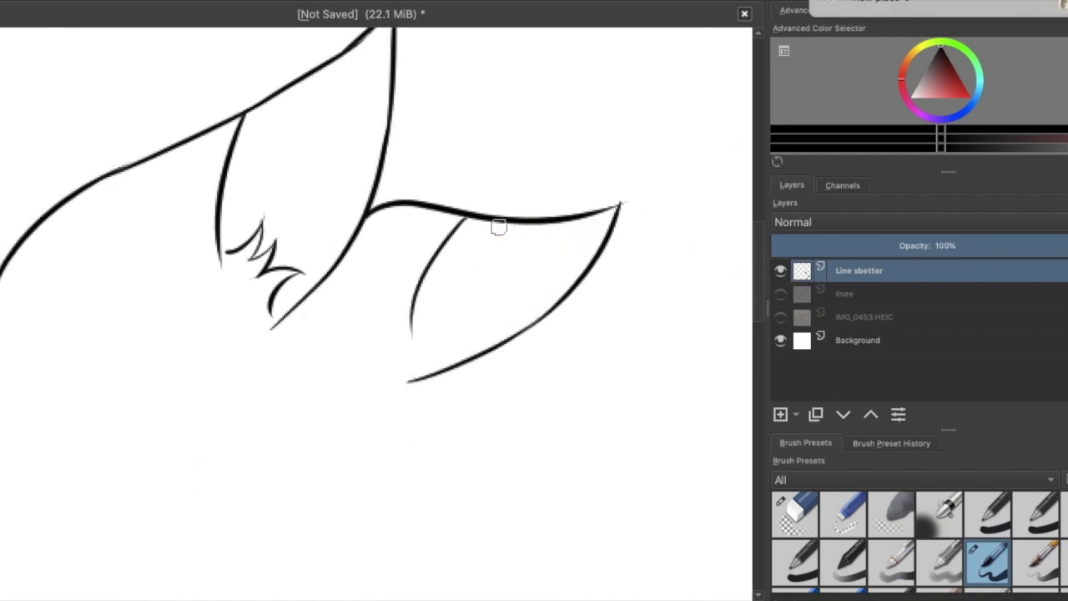
{"action": "left_click_drag", "start_coordinate": [489, 222], "coordinate": [437, 307]}
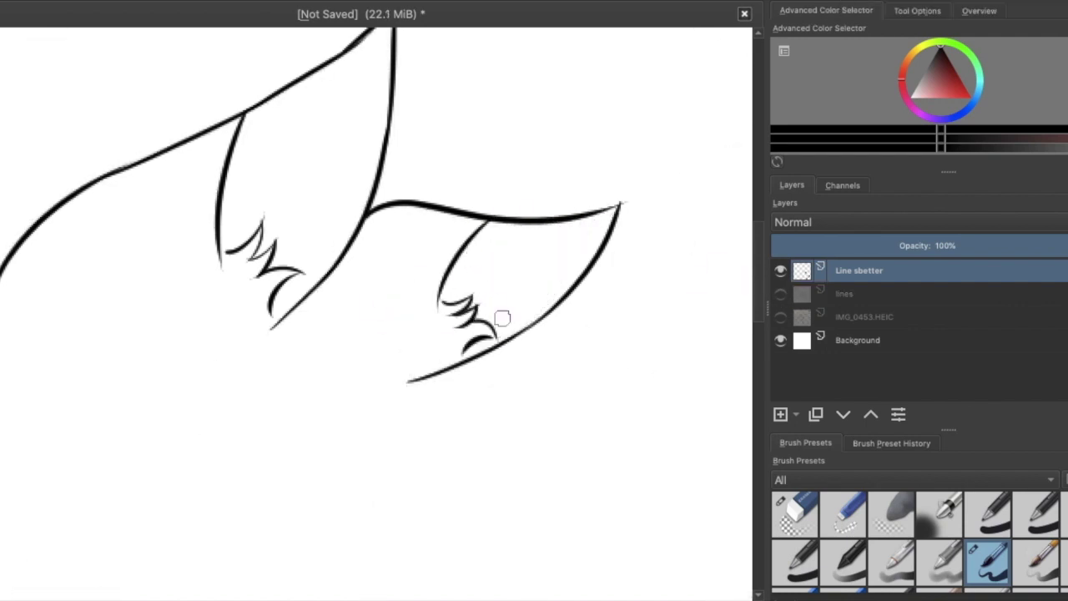
{"action": "left_click", "coordinate": [781, 294]}
- Ink the jagged fur tufts running from the base of the first ear down the back of the head
{"action": "scroll", "coordinate": [293, 210], "scroll_direction": "left", "scroll_amount": 5}
{"action": "left_click_drag", "start_coordinate": [293, 207], "coordinate": [257, 200]}
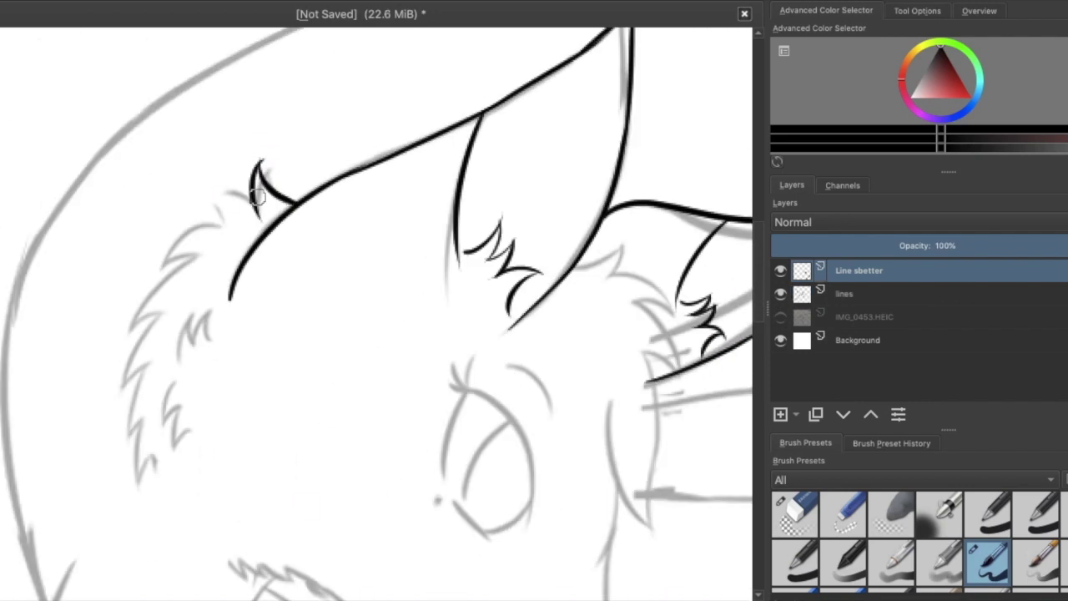
{"action": "key", "text": "ctrl+z"}
{"action": "left_click_drag", "start_coordinate": [186, 311], "coordinate": [146, 355]}
{"action": "left_click_drag", "start_coordinate": [177, 464], "coordinate": [200, 427]}
{"action": "scroll", "coordinate": [277, 330], "scroll_direction": "down", "scroll_amount": 3}
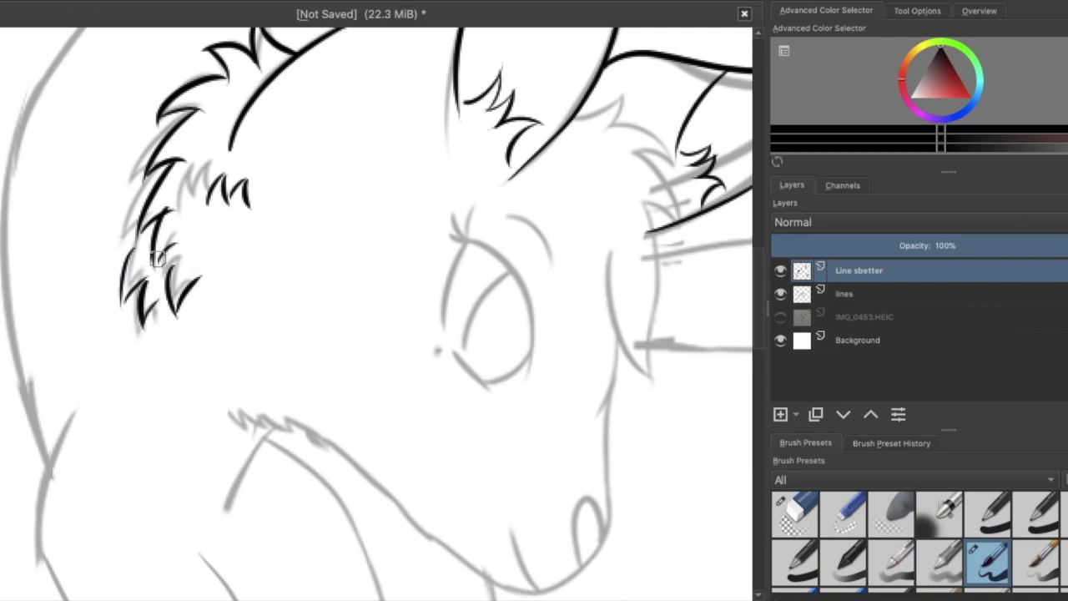
{"action": "scroll", "coordinate": [369, 154], "scroll_direction": "up", "scroll_amount": 3}
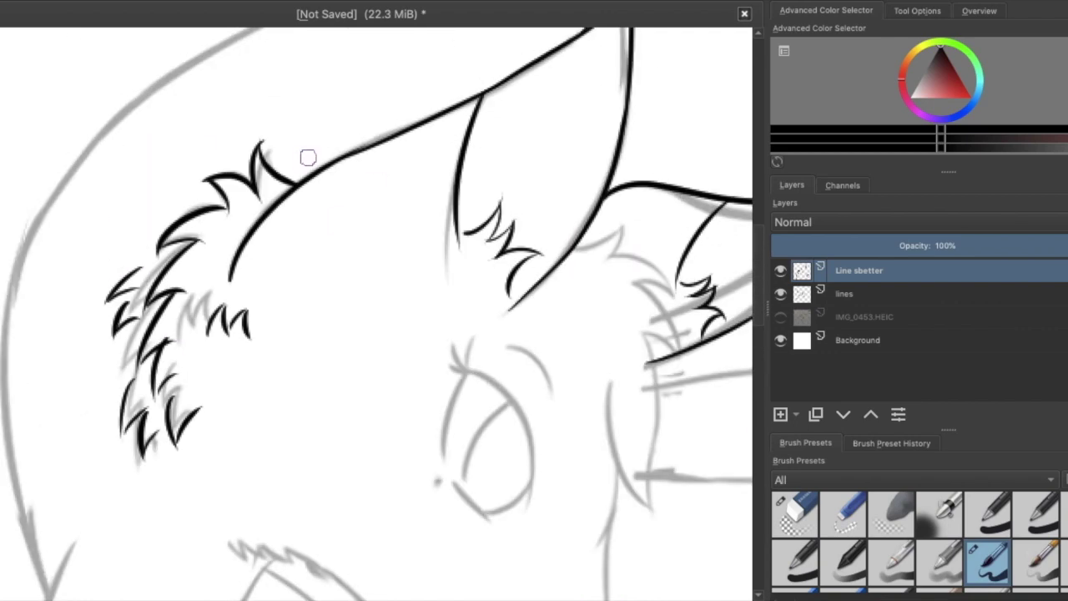
{"action": "scroll", "coordinate": [276, 148], "scroll_direction": "down", "scroll_amount": 3}
{"action": "scroll", "coordinate": [214, 179], "scroll_direction": "up", "scroll_amount": 3}
- Ink the rounded cheek edge, its small fur tufts and the jaw line down towards the chin
{"action": "mouse_move", "coordinate": [161, 153]}
{"action": "left_mouse_down"}
{"action": "mouse_move", "coordinate": [203, 193]}
{"action": "mouse_move", "coordinate": [225, 152]}
{"action": "left_mouse_up"}
{"action": "key", "text": "ctrl+z"}
{"action": "mouse_move", "coordinate": [153, 120]}
{"action": "left_mouse_down"}
{"action": "mouse_move", "coordinate": [218, 177]}
{"action": "mouse_move", "coordinate": [397, 275]}
{"action": "mouse_move", "coordinate": [534, 371]}
{"action": "left_mouse_up"}
{"action": "scroll", "coordinate": [181, 348], "scroll_direction": "up", "scroll_amount": 7}
{"action": "left_click_drag", "start_coordinate": [150, 381], "coordinate": [142, 217]}
{"action": "scroll", "coordinate": [476, 310], "scroll_direction": "down", "scroll_amount": 8}
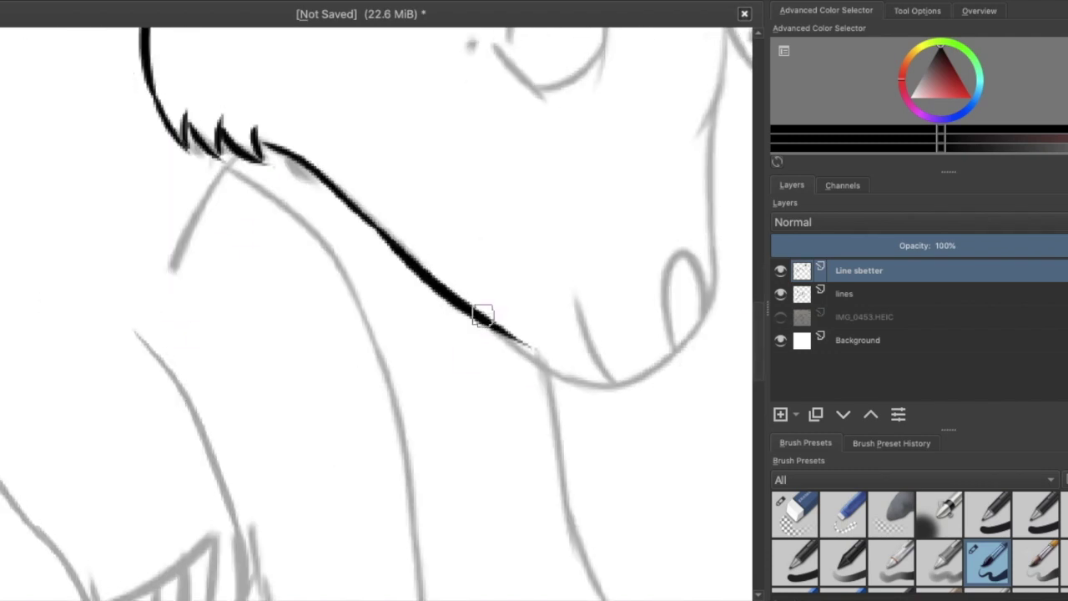
- Clean up the jaw line with the eraser so it is thinner near the chin, and return to the inking brush
{"action": "left_click", "coordinate": [797, 515]}
{"action": "mouse_move", "coordinate": [643, 373]}
{"action": "left_mouse_down"}
{"action": "mouse_move", "coordinate": [389, 239]}
{"action": "mouse_move", "coordinate": [538, 367]}
{"action": "left_mouse_up"}
{"action": "left_click", "coordinate": [988, 562]}
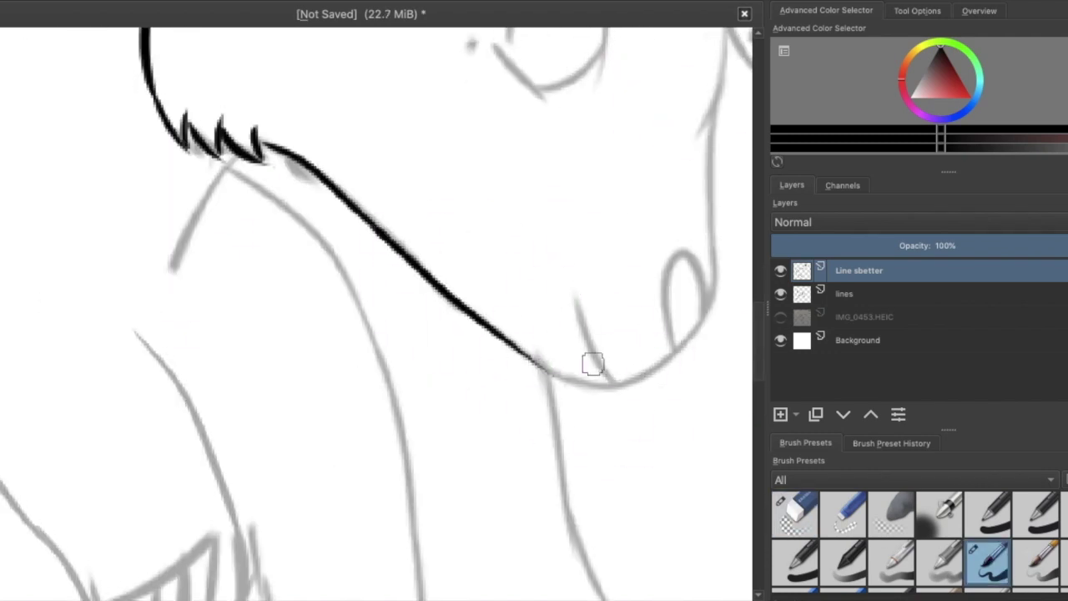
- Ink the chin, the nostril and the front profile of the muzzle
{"action": "left_click_drag", "start_coordinate": [678, 351], "coordinate": [703, 214]}
{"action": "scroll", "coordinate": [509, 341], "scroll_direction": "right", "scroll_amount": 5}
{"action": "scroll", "coordinate": [418, 359], "scroll_direction": "up", "scroll_amount": 3}
{"action": "mouse_move", "coordinate": [437, 180]}
{"action": "left_mouse_down"}
{"action": "mouse_move", "coordinate": [416, 380]}
{"action": "mouse_move", "coordinate": [420, 435]}
{"action": "mouse_move", "coordinate": [401, 459]}
{"action": "mouse_move", "coordinate": [366, 434]}
{"action": "mouse_move", "coordinate": [376, 511]}
{"action": "mouse_move", "coordinate": [383, 487]}
{"action": "mouse_move", "coordinate": [343, 522]}
{"action": "left_mouse_up"}
- Ink the mouth as two curves meeting in a point above the chin and erase the chin line between them
{"action": "left_click_drag", "start_coordinate": [280, 380], "coordinate": [326, 526]}
{"action": "key", "text": "ctrl+z"}
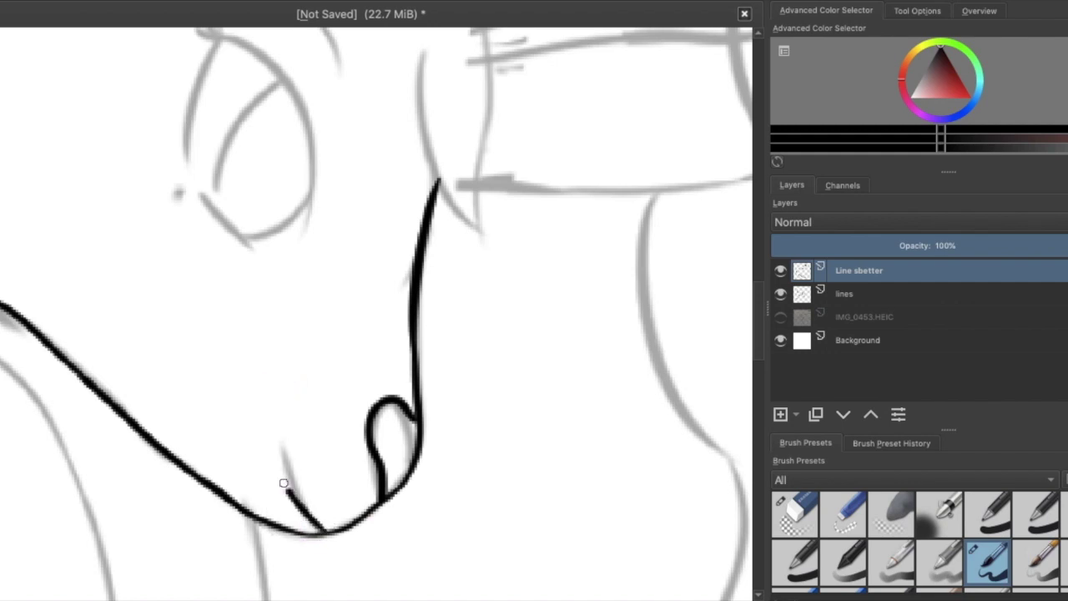
{"action": "mouse_move", "coordinate": [274, 345]}
{"action": "left_mouse_down"}
{"action": "mouse_move", "coordinate": [333, 526]}
{"action": "mouse_move", "coordinate": [262, 370]}
{"action": "mouse_move", "coordinate": [267, 526]}
{"action": "left_mouse_up"}
{"action": "key", "text": "ctrl+z"}
{"action": "left_click", "coordinate": [794, 513]}
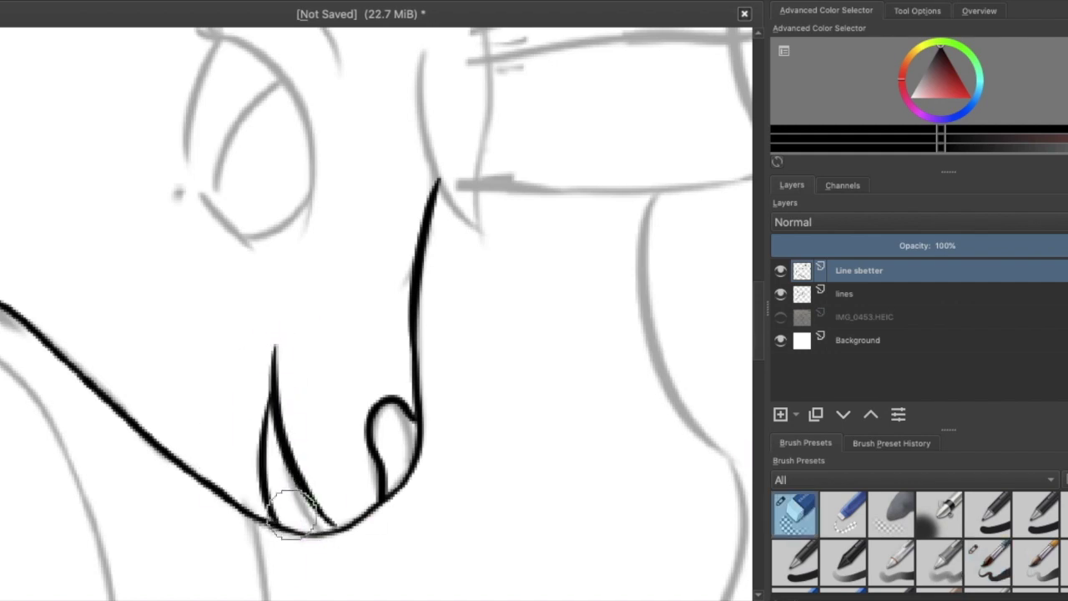
{"action": "key", "text": "slash"}
{"action": "key", "text": "slash"}
- Redraw the lower jaw line to the mouth opening and compare the result with the lines layer hidden
{"action": "mouse_move", "coordinate": [201, 477]}
{"action": "left_mouse_down"}
{"action": "mouse_move", "coordinate": [274, 529]}
{"action": "mouse_move", "coordinate": [242, 544]}
{"action": "mouse_move", "coordinate": [172, 495]}
{"action": "left_mouse_up"}
{"action": "key", "text": "slash"}
{"action": "key", "text": "ctrl+z"}
{"action": "key", "text": "minus"}
{"action": "left_click", "coordinate": [781, 294]}
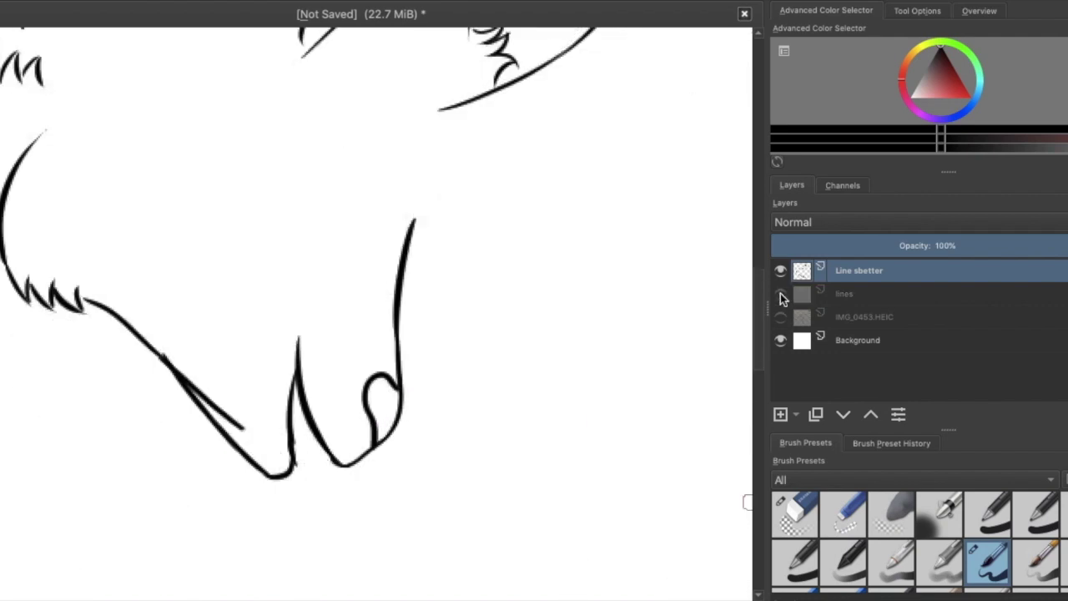
{"action": "left_click", "coordinate": [781, 294]}
- Erase the leftover jaw and mouth fragments and redraw the mouth curves closer together
{"action": "key", "text": "slash"}
{"action": "left_click_drag", "start_coordinate": [242, 429], "coordinate": [191, 365]}
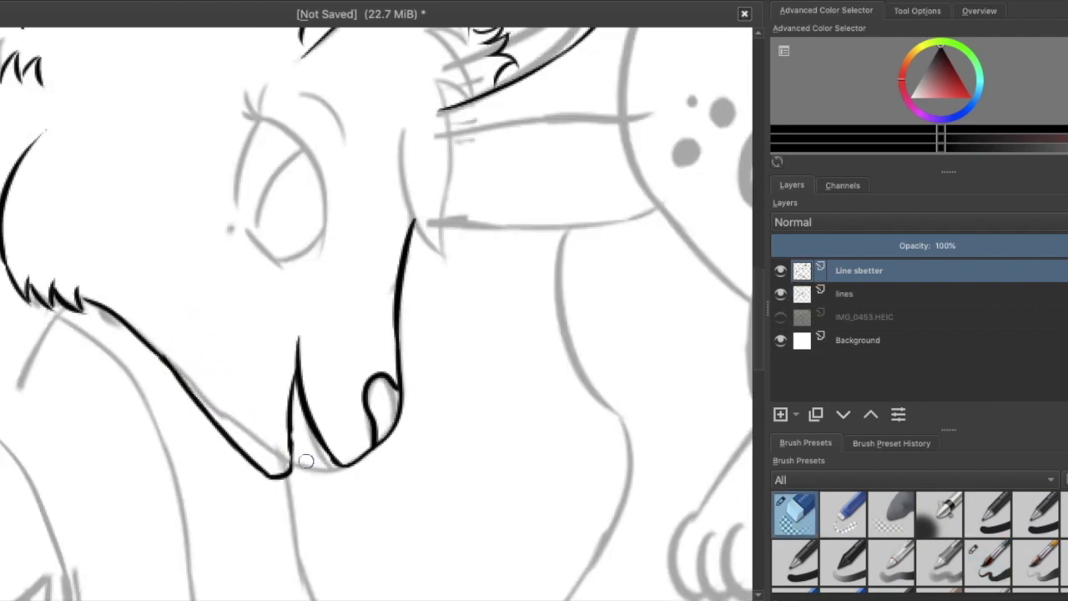
{"action": "left_click_drag", "start_coordinate": [282, 370], "coordinate": [288, 468]}
{"action": "key", "text": "slash"}
{"action": "left_click_drag", "start_coordinate": [280, 399], "coordinate": [292, 457]}
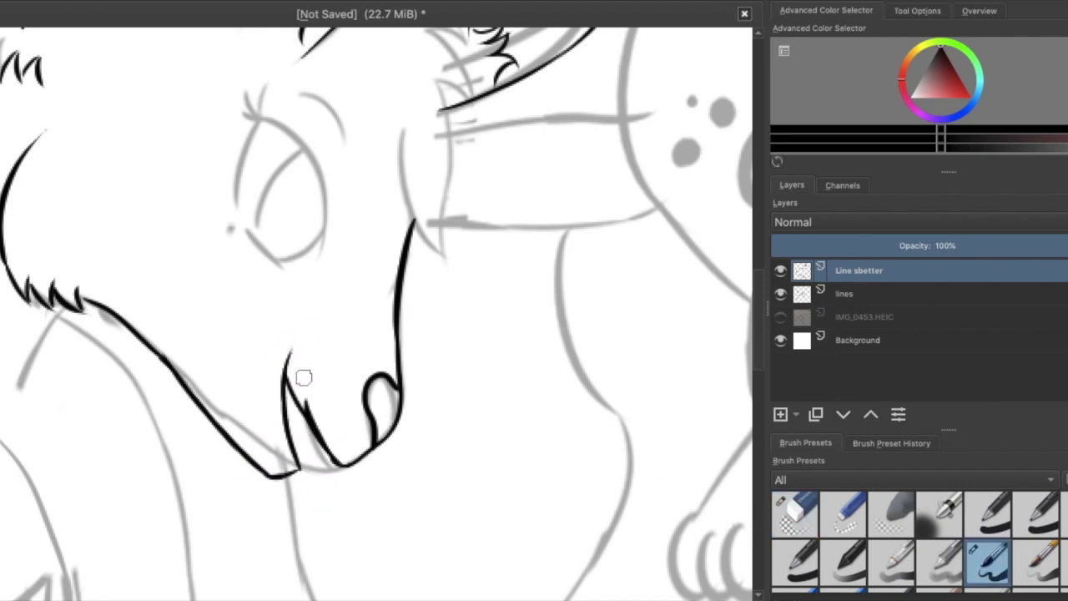
{"action": "key", "text": "slash"}
{"action": "key", "text": "slash"}
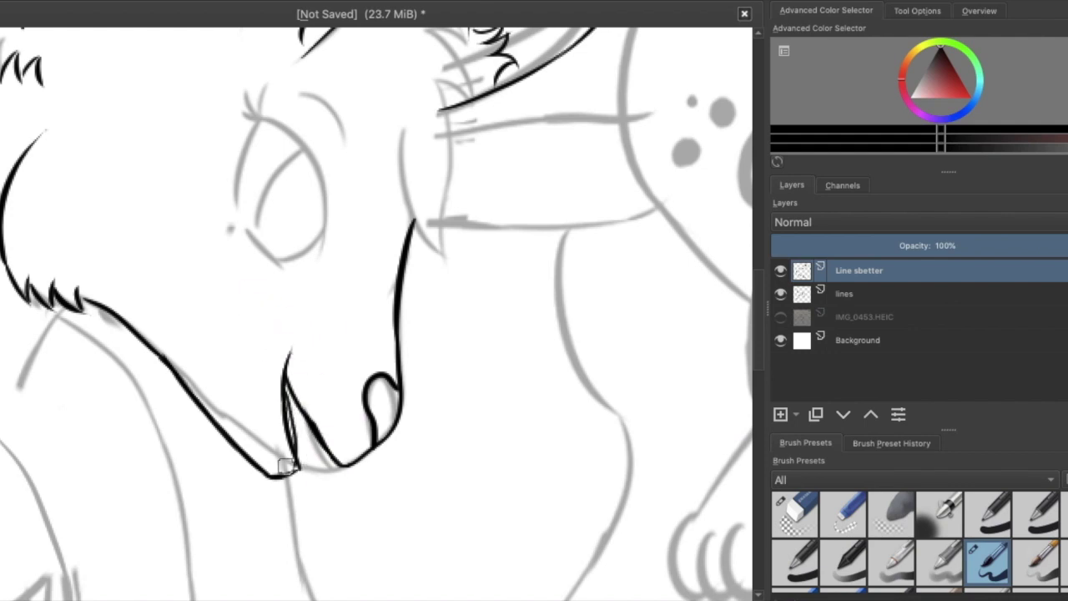
- Ink the eye outline with its lower lid, inner iris curve and lashes, plus the brow arc beside it
{"action": "scroll", "coordinate": [441, 381], "scroll_direction": "down", "scroll_amount": 3}
{"action": "scroll", "coordinate": [275, 381], "scroll_direction": "up", "scroll_amount": 4}
{"action": "left_click_drag", "start_coordinate": [229, 230], "coordinate": [310, 418]}
{"action": "left_click_drag", "start_coordinate": [188, 351], "coordinate": [224, 234]}
{"action": "left_click_drag", "start_coordinate": [301, 338], "coordinate": [313, 434]}
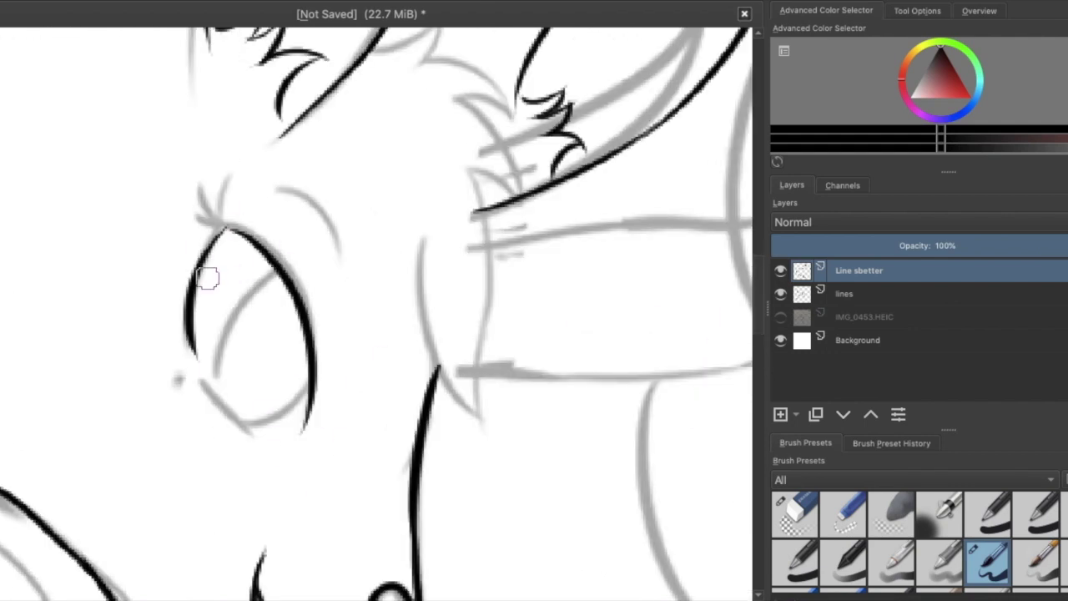
{"action": "left_click_drag", "start_coordinate": [196, 379], "coordinate": [246, 435]}
{"action": "left_click_drag", "start_coordinate": [209, 367], "coordinate": [280, 267]}
{"action": "left_click_drag", "start_coordinate": [245, 432], "coordinate": [304, 371]}
{"action": "left_click_drag", "start_coordinate": [292, 187], "coordinate": [335, 305]}
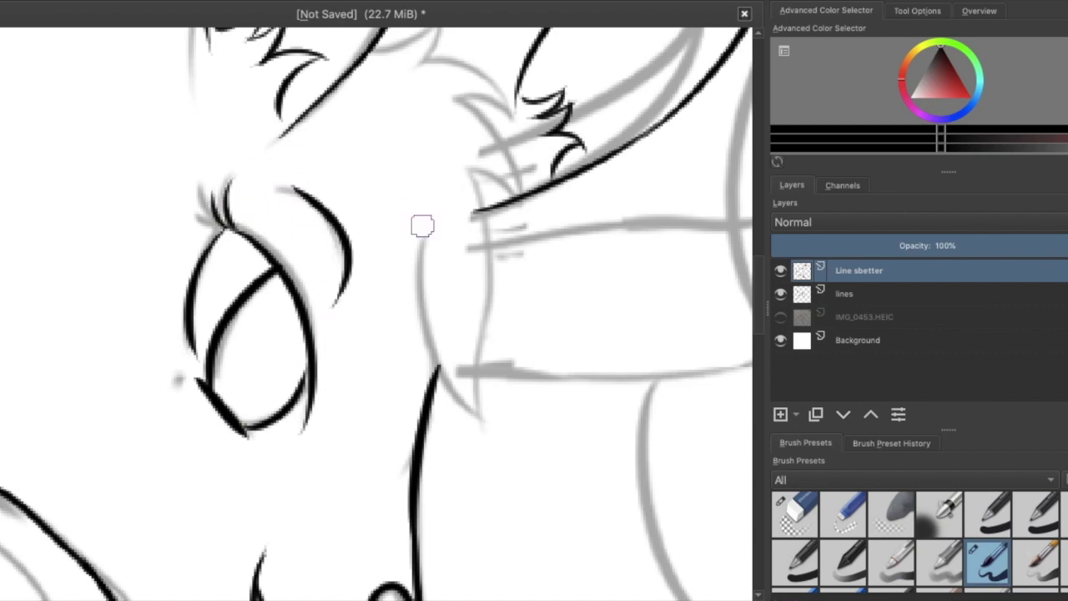
- Add three round dots of different sizes on the cheek beside the eye and check them with the sketch hidden
{"action": "left_click", "coordinate": [141, 377]}
{"action": "left_click", "coordinate": [134, 406]}
{"action": "left_click", "coordinate": [170, 430]}
{"action": "left_click", "coordinate": [780, 294]}
{"action": "left_click", "coordinate": [780, 294]}
- Ink the pointed fur tufts between the ears and down beneath the second ear
{"action": "scroll", "coordinate": [689, 242], "scroll_direction": "up", "scroll_amount": 5}
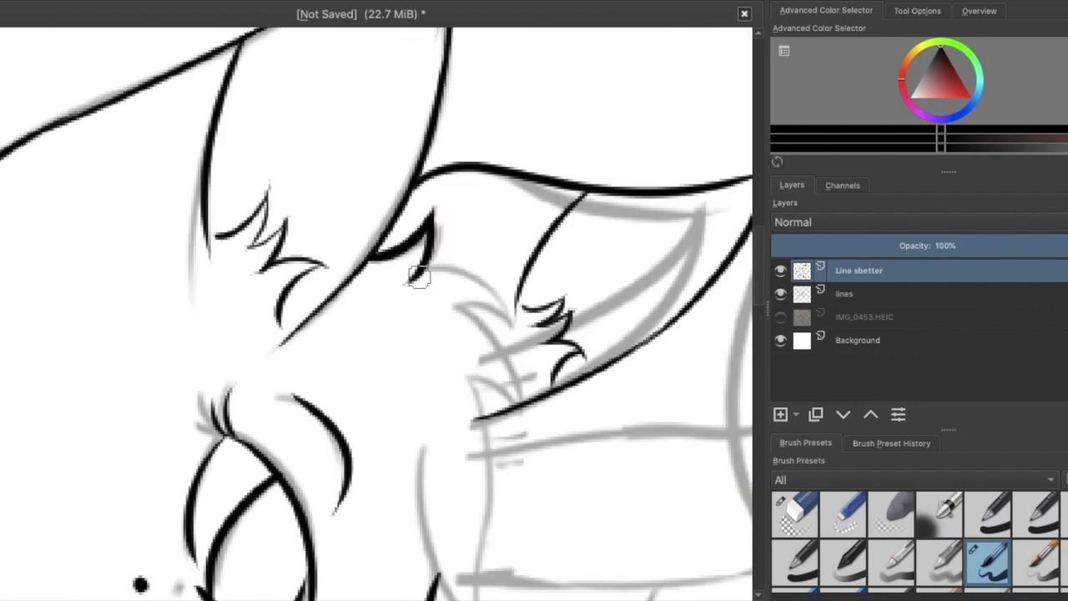
{"action": "left_click_drag", "start_coordinate": [460, 342], "coordinate": [513, 451]}
{"action": "scroll", "coordinate": [513, 451], "scroll_direction": "down", "scroll_amount": 5}
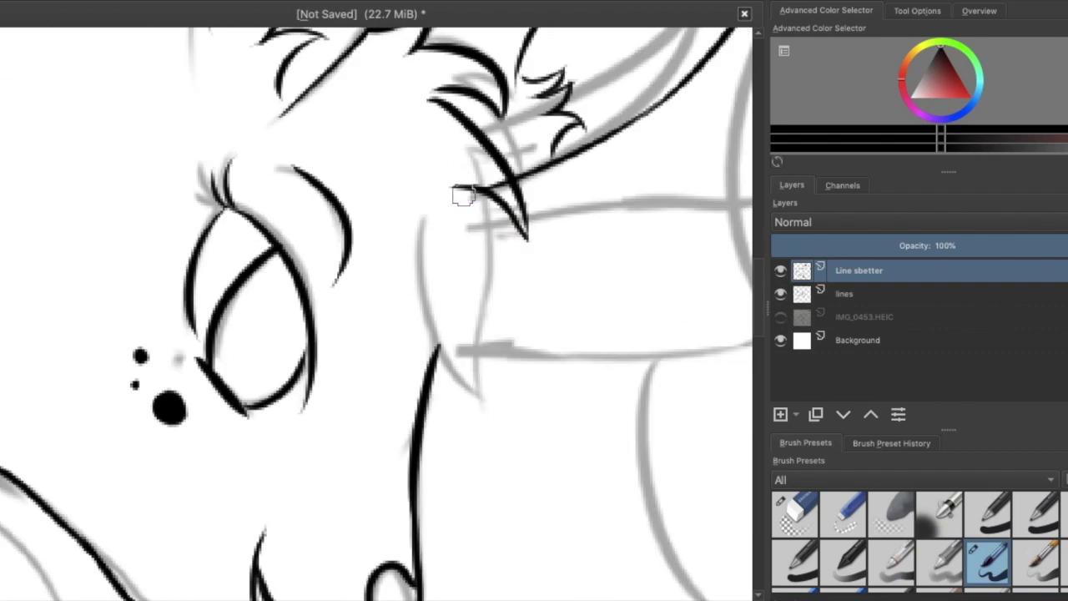
- Ink the long pointed cheek tuft that hangs from below the second ear beside the muzzle
{"action": "left_click_drag", "start_coordinate": [458, 192], "coordinate": [511, 501]}
{"action": "left_click_drag", "start_coordinate": [431, 459], "coordinate": [509, 503]}
{"action": "mouse_move", "coordinate": [365, 359]}
{"action": "left_mouse_down"}
{"action": "mouse_move", "coordinate": [413, 466]}
{"action": "mouse_move", "coordinate": [369, 406]}
{"action": "mouse_move", "coordinate": [458, 478]}
{"action": "left_mouse_up"}
- Erase the muzzle line where the cheek tuft overlaps it, checking the line art with the sketch layer hidden
{"action": "key", "text": "e"}
{"action": "key", "text": "e"}
{"action": "scroll", "coordinate": [468, 362], "scroll_direction": "down", "scroll_amount": 5}
{"action": "left_click", "coordinate": [781, 293]}
{"action": "left_click", "coordinate": [780, 294]}
{"action": "scroll", "coordinate": [745, 429], "scroll_direction": "up", "scroll_amount": 5}
{"action": "key", "text": "e"}
{"action": "key", "text": "e"}
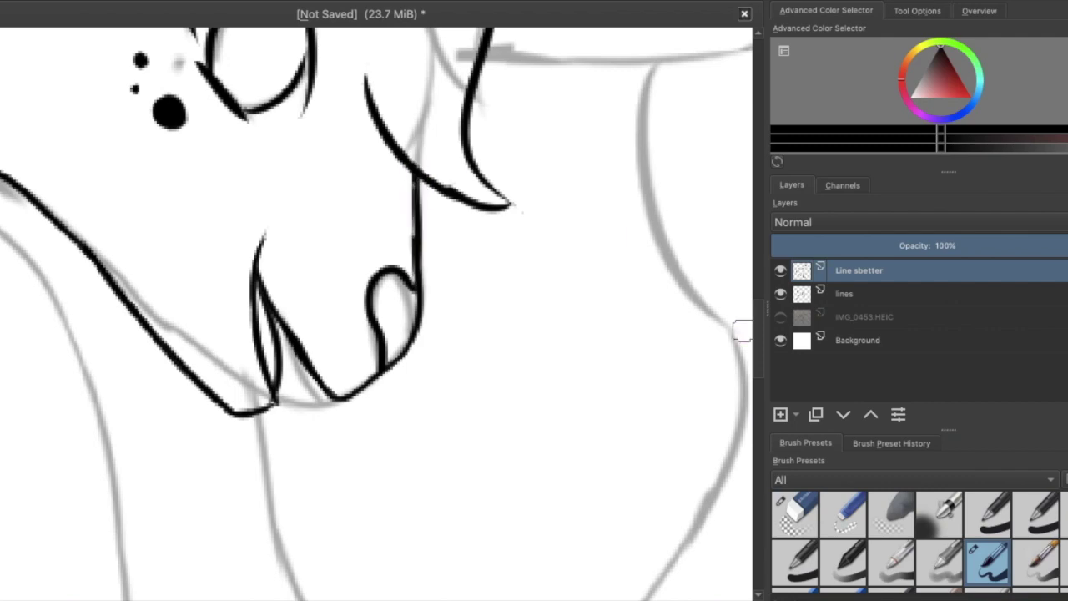
{"action": "key", "text": "e"}
{"action": "key", "text": "e"}
- Add small fur strokes behind the first ear and ink the furry outer body edge behind the head
{"action": "scroll", "coordinate": [718, 313], "scroll_direction": "down", "scroll_amount": 5}
{"action": "scroll", "coordinate": [233, 198], "scroll_direction": "up", "scroll_amount": 5}
{"action": "left_click_drag", "start_coordinate": [140, 317], "coordinate": [214, 209]}
{"action": "scroll", "coordinate": [167, 251], "scroll_direction": "down", "scroll_amount": 3}
{"action": "left_click_drag", "start_coordinate": [84, 251], "coordinate": [81, 509]}
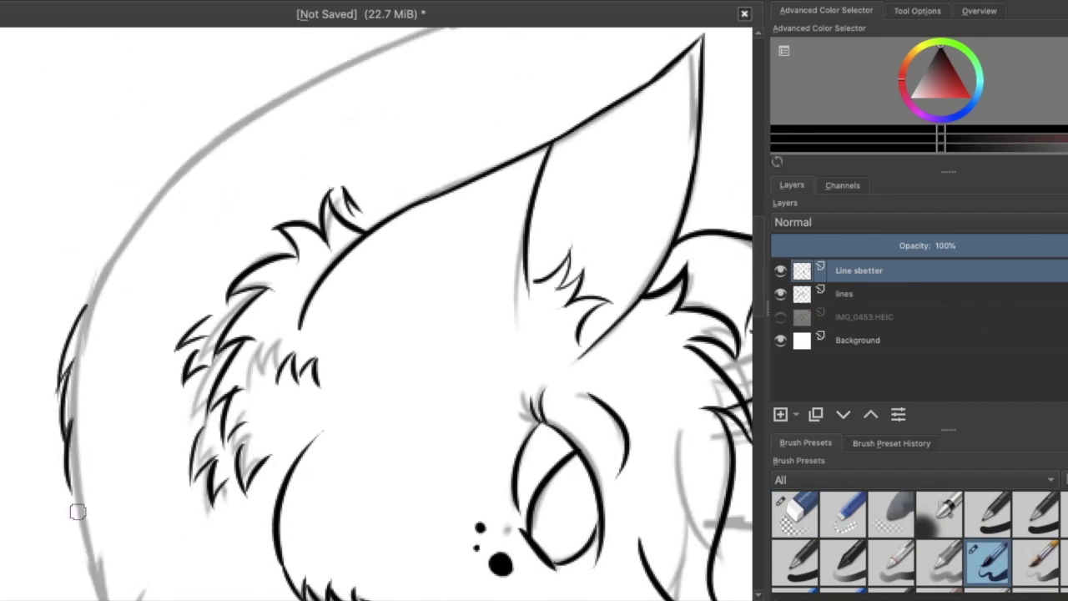
- Ink the outer edge of the nearer front leg from the shoulder down to the paw
{"action": "scroll", "coordinate": [83, 510], "scroll_direction": "down", "scroll_amount": 3}
{"action": "scroll", "coordinate": [579, 301], "scroll_direction": "down", "scroll_amount": 3}
{"action": "scroll", "coordinate": [334, 234], "scroll_direction": "down", "scroll_amount": 3}
{"action": "mouse_move", "coordinate": [137, 157]}
{"action": "left_mouse_down"}
{"action": "mouse_move", "coordinate": [183, 406]}
{"action": "mouse_move", "coordinate": [249, 547]}
{"action": "left_mouse_up"}
{"action": "scroll", "coordinate": [592, 353], "scroll_direction": "down", "scroll_amount": 8}
{"action": "mouse_move", "coordinate": [247, 207]}
{"action": "left_mouse_down"}
{"action": "mouse_move", "coordinate": [272, 376]}
{"action": "mouse_move", "coordinate": [296, 413]}
{"action": "left_mouse_up"}
- Ink the curved toes of the nearer front paw, redoing the first toe stroke
{"action": "mouse_move", "coordinate": [313, 322]}
{"action": "left_mouse_down"}
{"action": "mouse_move", "coordinate": [288, 417]}
{"action": "mouse_move", "coordinate": [324, 353]}
{"action": "mouse_move", "coordinate": [372, 392]}
{"action": "mouse_move", "coordinate": [353, 381]}
{"action": "mouse_move", "coordinate": [306, 424]}
{"action": "left_mouse_up"}
{"action": "key", "text": "e"}
{"action": "key", "text": "e"}
{"action": "key", "text": "ctrl+z"}
{"action": "left_click_drag", "start_coordinate": [302, 335], "coordinate": [304, 421]}
{"action": "left_click_drag", "start_coordinate": [354, 330], "coordinate": [342, 410]}
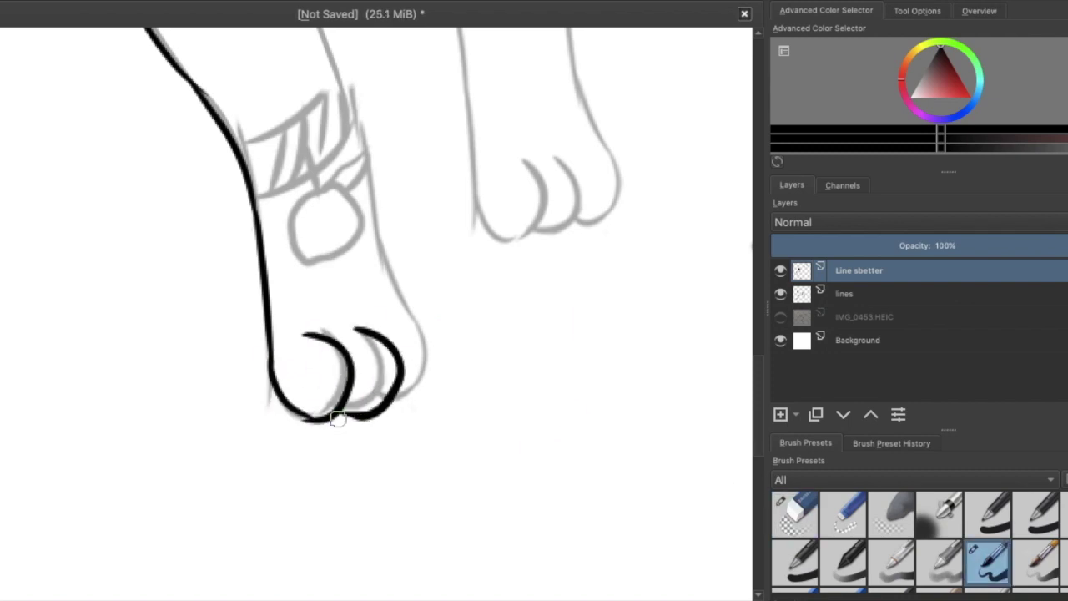
- Complete the last toe and ink the inner edge of the nearer front leg from the paw up to the elbow
{"action": "scroll", "coordinate": [405, 410], "scroll_direction": "up", "scroll_amount": 3}
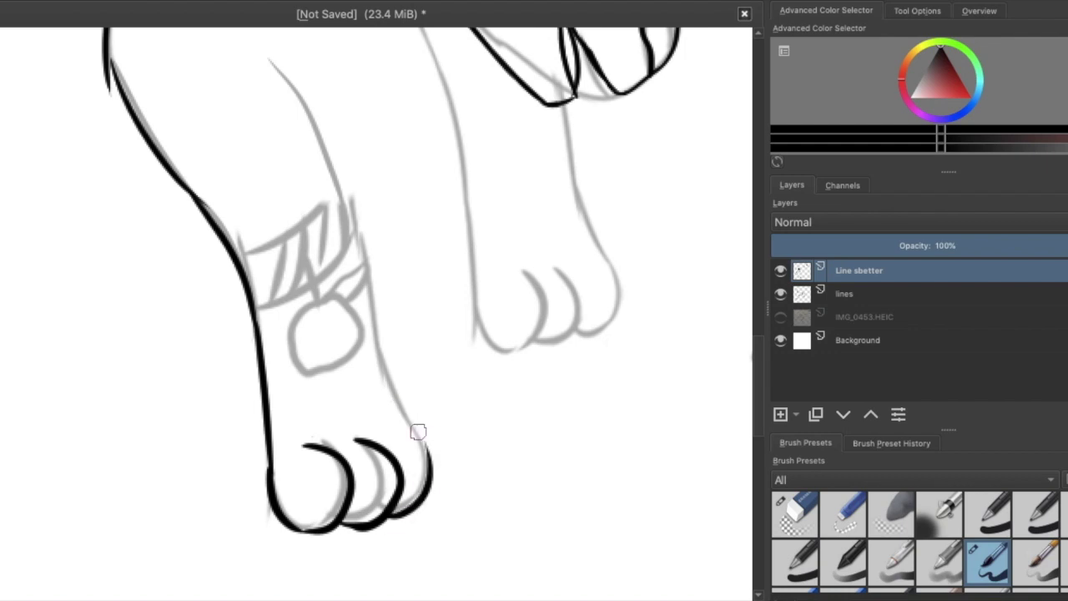
{"action": "left_click_drag", "start_coordinate": [423, 462], "coordinate": [371, 318]}
{"action": "scroll", "coordinate": [270, 240], "scroll_direction": "up", "scroll_amount": 4}
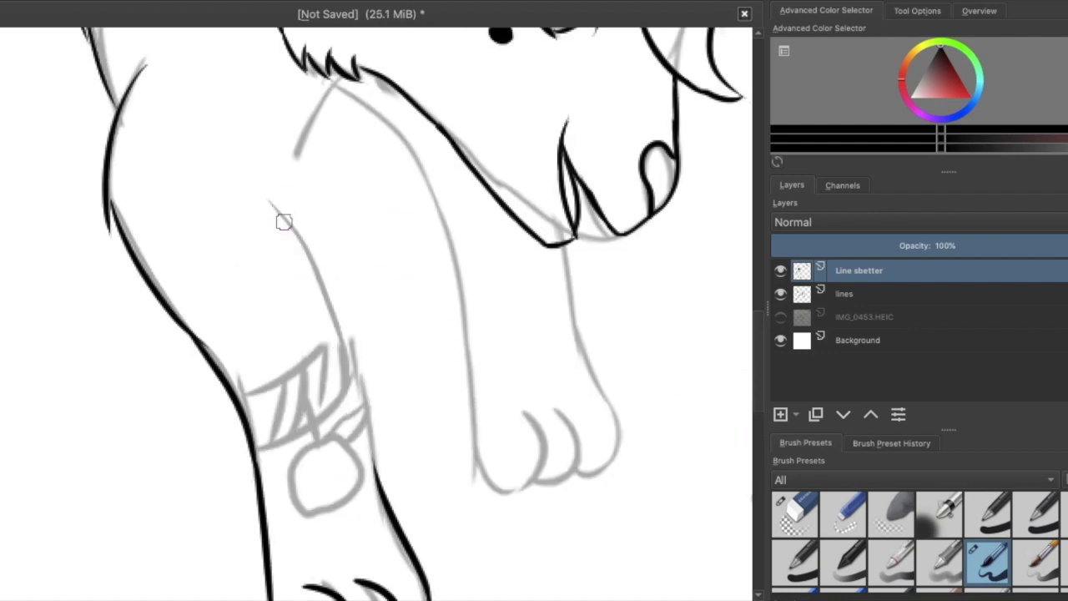
{"action": "mouse_move", "coordinate": [376, 470]}
{"action": "left_mouse_down"}
{"action": "mouse_move", "coordinate": [315, 275]}
{"action": "mouse_move", "coordinate": [264, 215]}
{"action": "left_mouse_up"}
- Ink the chest line from the elbow up to the jaw and erase the stray line end at the shoulder
{"action": "left_click_drag", "start_coordinate": [279, 224], "coordinate": [334, 105]}
{"action": "left_click", "coordinate": [844, 513]}
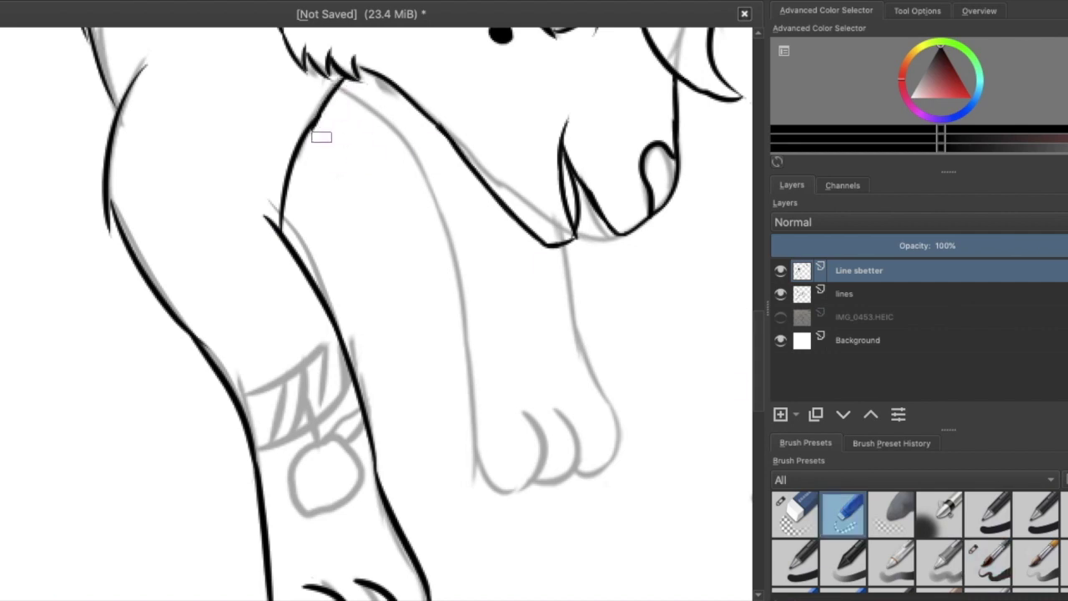
{"action": "mouse_move", "coordinate": [109, 237]}
{"action": "left_mouse_down"}
{"action": "mouse_move", "coordinate": [105, 191]}
{"action": "mouse_move", "coordinate": [100, 206]}
{"action": "left_mouse_up"}
- Ink both edges of the second front leg and the toes of its paw
{"action": "scroll", "coordinate": [346, 204], "scroll_direction": "up", "scroll_amount": 3}
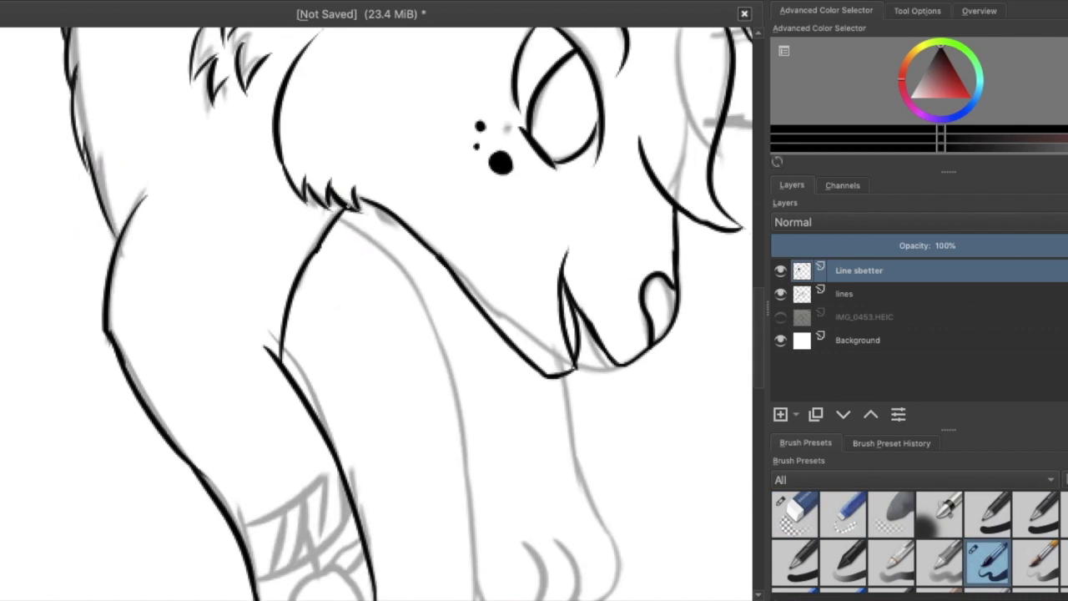
{"action": "mouse_move", "coordinate": [357, 207]}
{"action": "left_mouse_down"}
{"action": "mouse_move", "coordinate": [396, 267]}
{"action": "mouse_move", "coordinate": [450, 406]}
{"action": "left_mouse_up"}
{"action": "mouse_move", "coordinate": [409, 285]}
{"action": "left_mouse_down"}
{"action": "mouse_move", "coordinate": [457, 464]}
{"action": "mouse_move", "coordinate": [463, 476]}
{"action": "mouse_move", "coordinate": [483, 455]}
{"action": "left_mouse_up"}
{"action": "scroll", "coordinate": [481, 375], "scroll_direction": "down", "scroll_amount": 3}
{"action": "left_click_drag", "start_coordinate": [557, 390], "coordinate": [524, 474]}
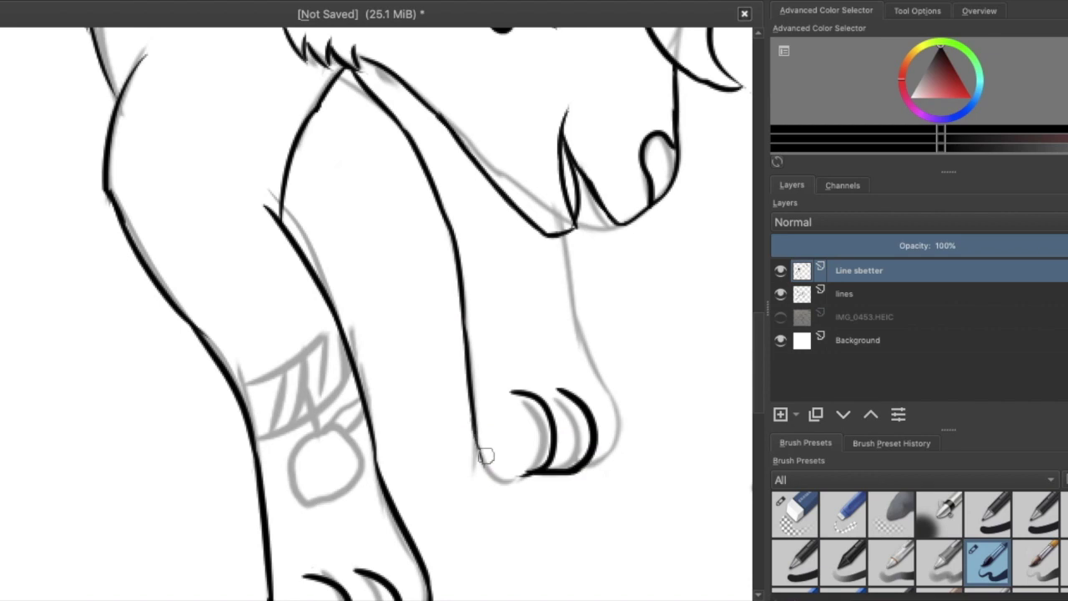
{"action": "scroll", "coordinate": [758, 354], "scroll_direction": "down", "scroll_amount": 3}
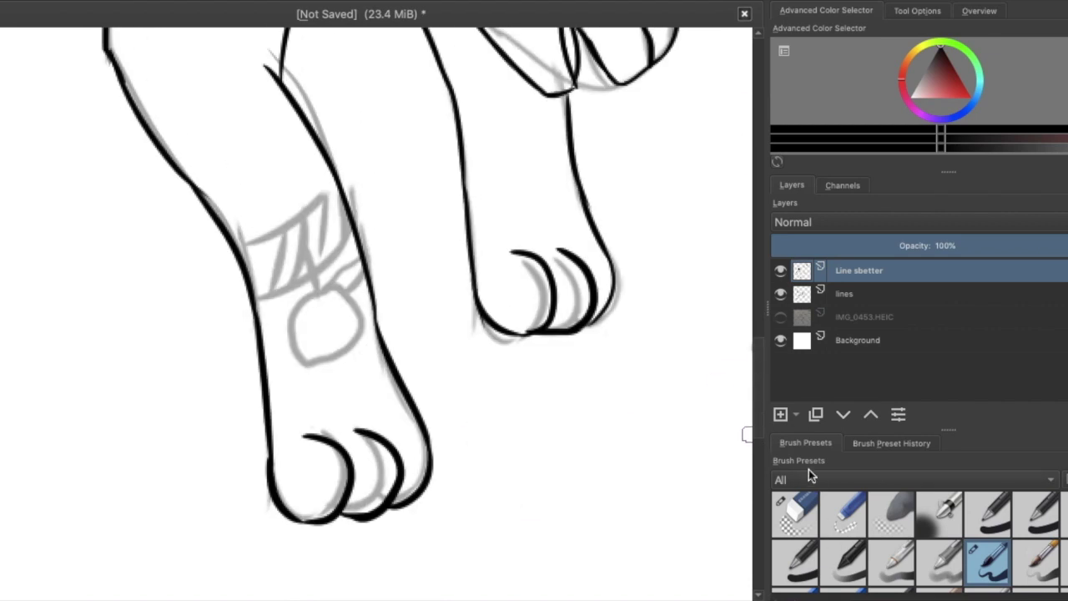
- Erase the nearer front leg's paw, then select, copy and paste the second front leg's paw
{"action": "left_click", "coordinate": [796, 513]}
{"action": "left_click_drag", "start_coordinate": [420, 448], "coordinate": [268, 417]}
{"action": "left_click_drag", "start_coordinate": [429, 191], "coordinate": [643, 370]}
{"action": "left_click", "coordinate": [33, 2]}
{"action": "key", "text": "super+t"}
{"action": "left_click", "coordinate": [33, 2]}
{"action": "left_click", "coordinate": [33, 17]}
{"action": "key", "text": "super+v"}
- Move the pasted paw onto the end of the nearer front leg, merge it into the Line sbetter layer and clear the selection
{"action": "left_click_drag", "start_coordinate": [549, 297], "coordinate": [348, 475]}
{"action": "key", "text": "Return"}
{"action": "right_click", "coordinate": [860, 271]}
{"action": "left_click", "coordinate": [912, 132]}
{"action": "left_click", "coordinate": [146, 2]}
{"action": "left_click", "coordinate": [158, 2]}
{"action": "key", "text": "/"}
{"action": "scroll", "coordinate": [758, 398], "scroll_direction": "up", "scroll_amount": 1}
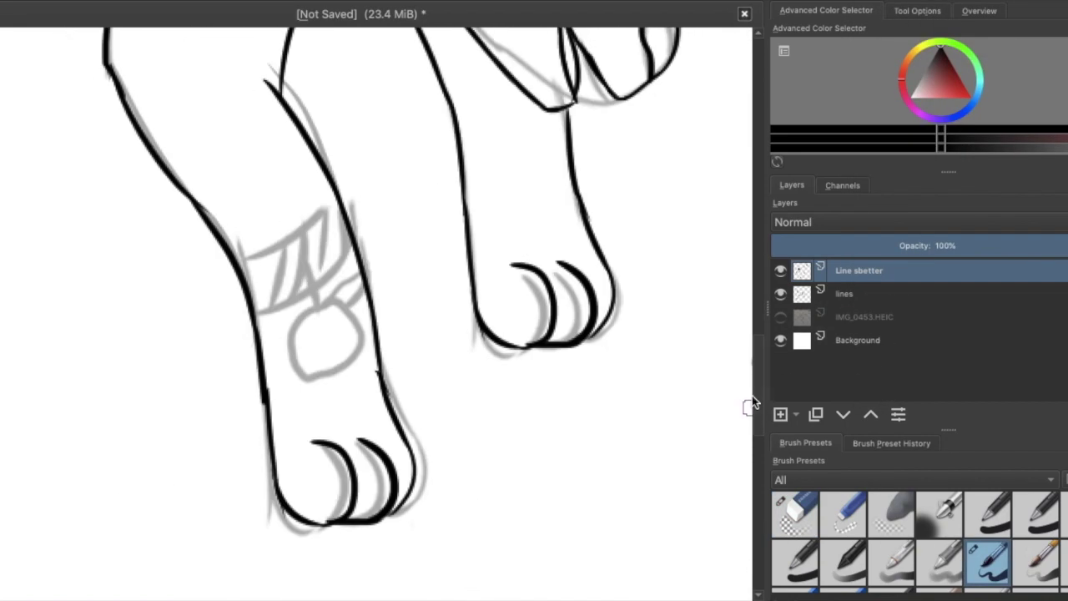
- Ink the long back outline above the head, breaking it with small fur tufts along the top
{"action": "key", "text": "/"}
{"action": "key", "text": "/"}
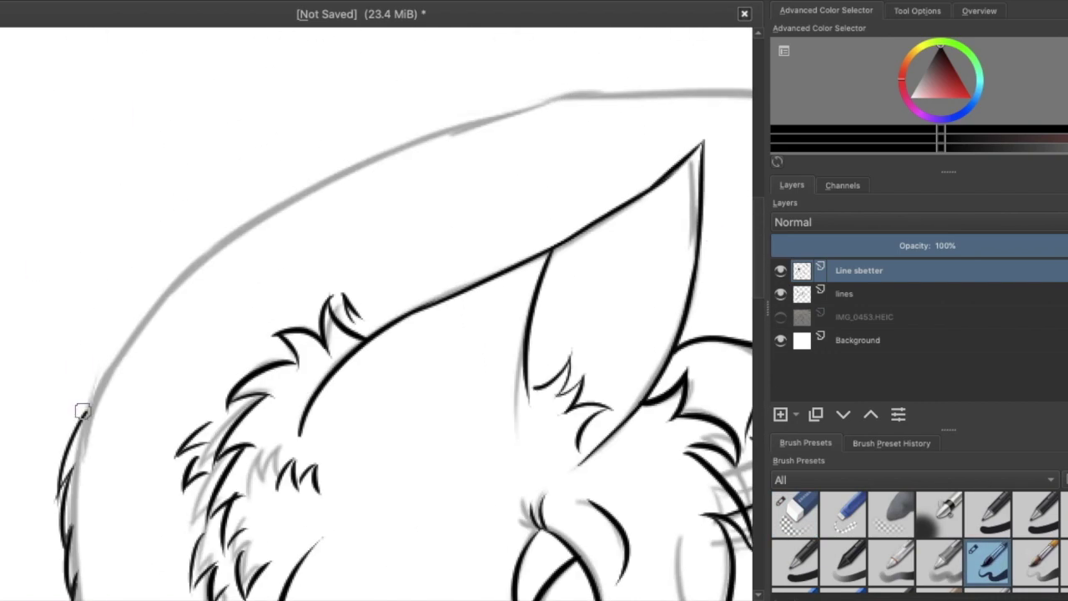
{"action": "left_click_drag", "start_coordinate": [78, 427], "coordinate": [336, 178]}
{"action": "key", "text": "ctrl+z"}
{"action": "left_click_drag", "start_coordinate": [154, 304], "coordinate": [394, 146]}
{"action": "scroll", "coordinate": [375, 309], "scroll_direction": "right", "scroll_amount": 3}
{"action": "mouse_move", "coordinate": [280, 143]}
{"action": "left_mouse_down"}
{"action": "mouse_move", "coordinate": [334, 121]}
{"action": "mouse_move", "coordinate": [618, 94]}
{"action": "left_mouse_up"}
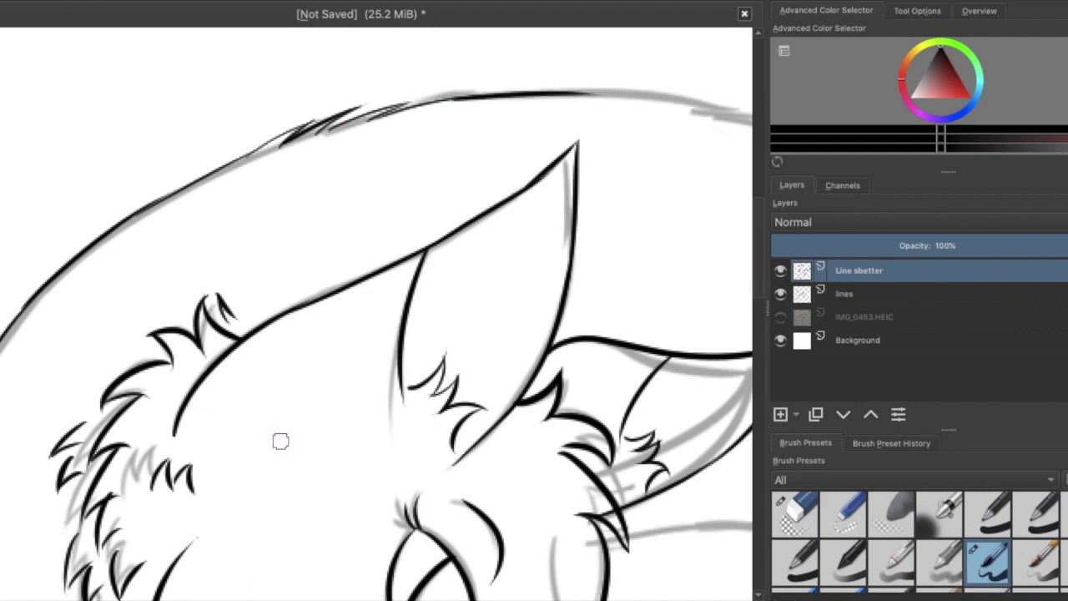
{"action": "scroll", "coordinate": [460, 164], "scroll_direction": "right", "scroll_amount": 6}
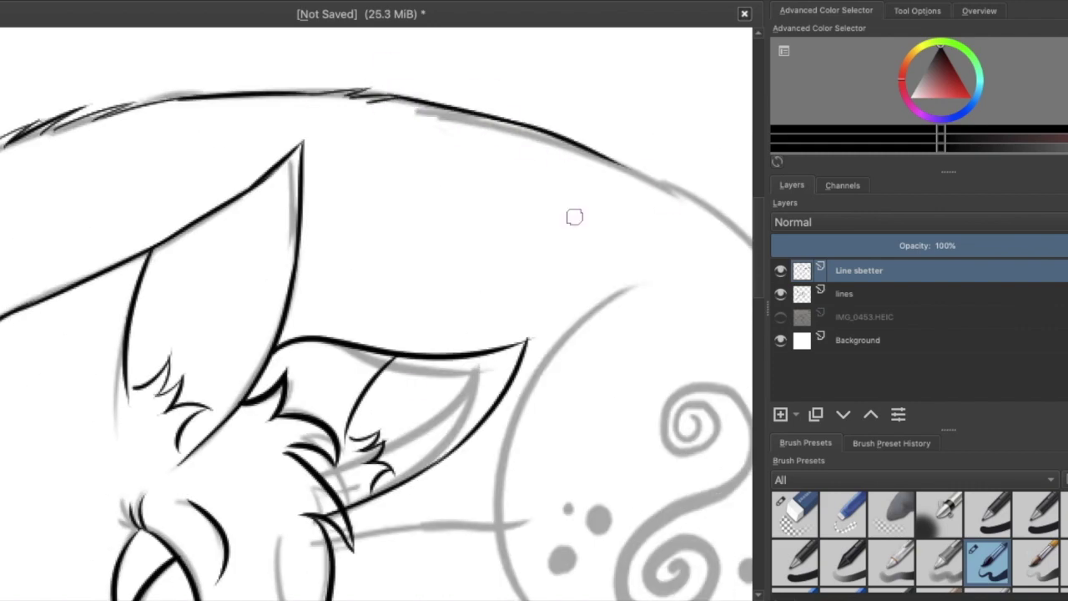
- Ink fur tufts along the rump around the tail base and continue the outline down the haunch
{"action": "scroll", "coordinate": [644, 175], "scroll_direction": "right", "scroll_amount": 6}
{"action": "left_click_drag", "start_coordinate": [309, 157], "coordinate": [369, 175]}
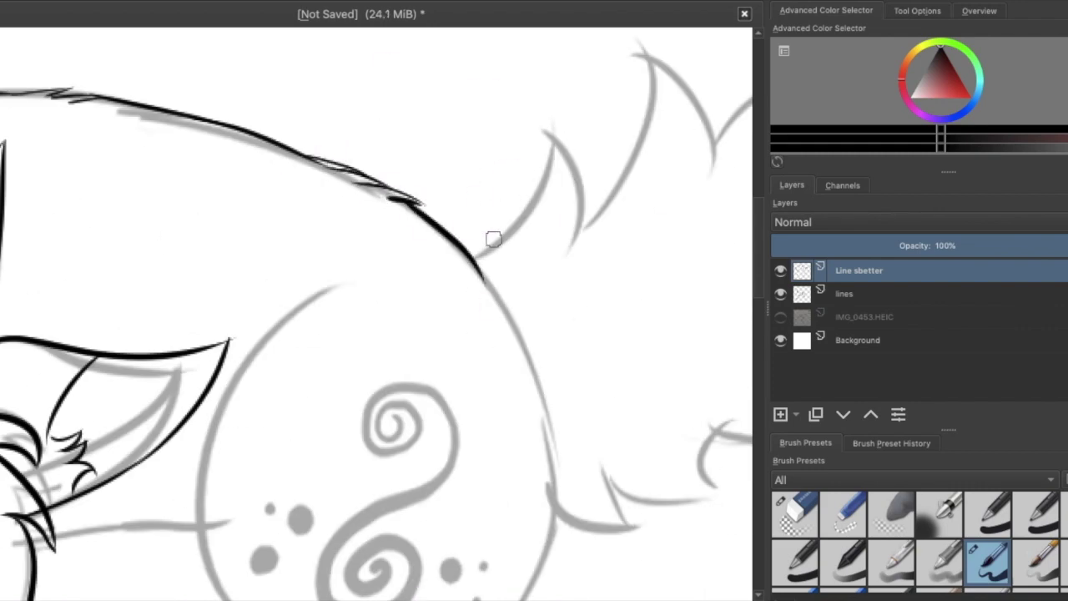
{"action": "key", "text": "ctrl+z"}
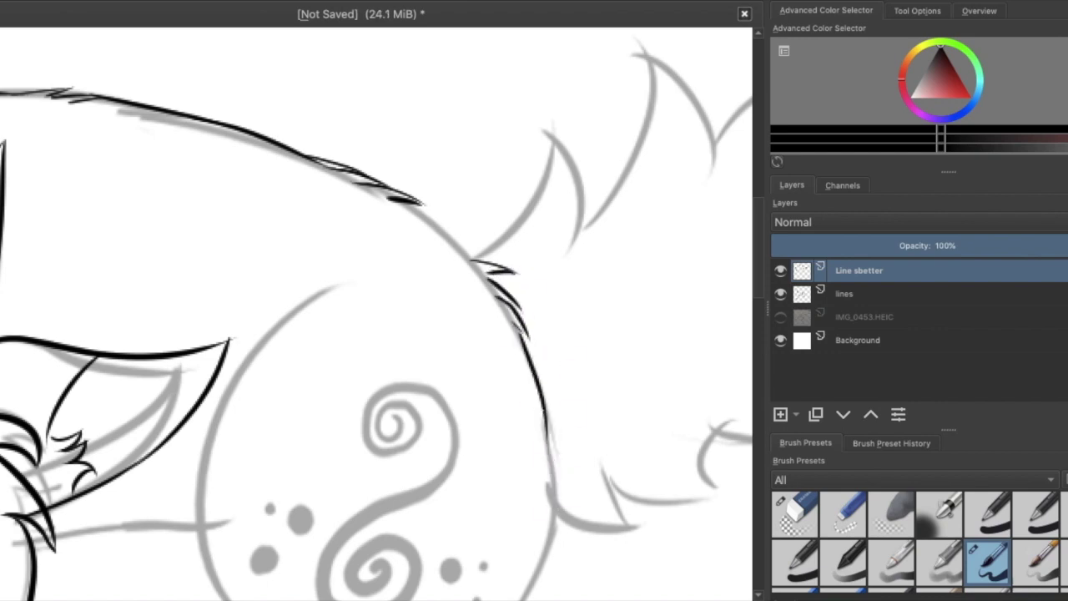
{"action": "scroll", "coordinate": [735, 432], "scroll_direction": "down", "scroll_amount": 5}
{"action": "mouse_move", "coordinate": [552, 343]}
{"action": "left_mouse_down"}
{"action": "mouse_move", "coordinate": [488, 436]}
{"action": "mouse_move", "coordinate": [542, 512]}
{"action": "left_mouse_up"}
- Ink the hind leg's rounded hock bend and both edges of its lower leg down to the paw
{"action": "scroll", "coordinate": [543, 375], "scroll_direction": "down", "scroll_amount": 6}
{"action": "mouse_move", "coordinate": [500, 359]}
{"action": "left_mouse_down"}
{"action": "mouse_move", "coordinate": [338, 555]}
{"action": "mouse_move", "coordinate": [548, 262]}
{"action": "left_mouse_up"}
{"action": "key", "text": "ctrl+z"}
{"action": "key", "text": "ctrl+z"}
{"action": "mouse_move", "coordinate": [404, 319]}
{"action": "left_mouse_down"}
{"action": "mouse_move", "coordinate": [279, 493]}
{"action": "mouse_move", "coordinate": [278, 537]}
{"action": "left_mouse_up"}
{"action": "key", "text": "ctrl+z"}
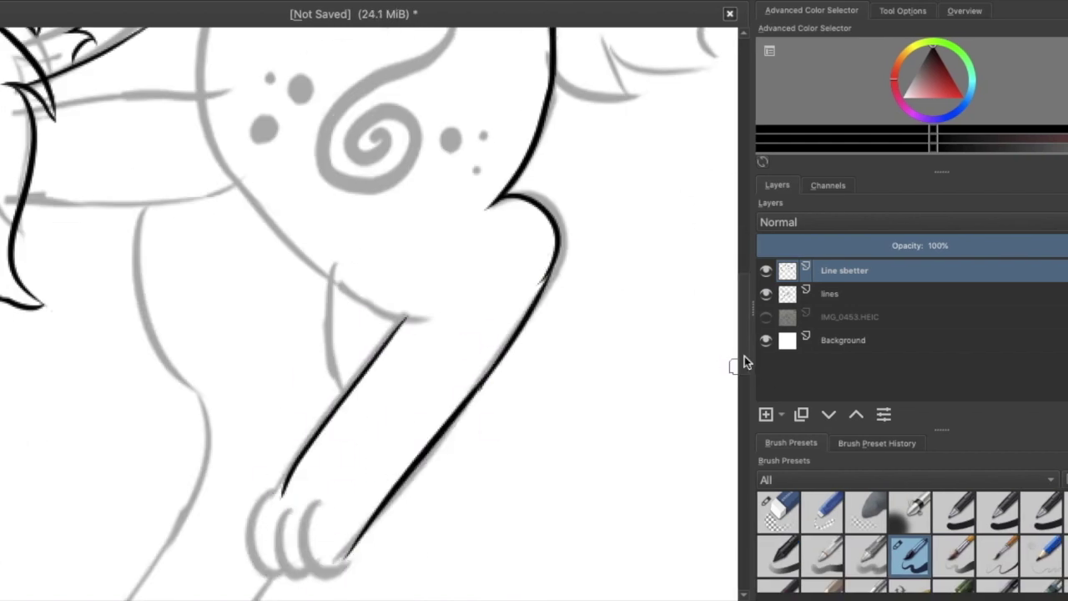
{"action": "scroll", "coordinate": [743, 363], "scroll_direction": "down", "scroll_amount": 4}
{"action": "left_click_drag", "start_coordinate": [281, 321], "coordinate": [277, 409]}
{"action": "mouse_move", "coordinate": [300, 338]}
{"action": "left_mouse_down"}
{"action": "mouse_move", "coordinate": [291, 406]}
{"action": "mouse_move", "coordinate": [334, 411]}
{"action": "left_mouse_up"}
{"action": "left_click_drag", "start_coordinate": [334, 407], "coordinate": [388, 326]}
{"action": "key", "text": "ctrl+z"}
{"action": "key", "text": "ctrl+z"}
{"action": "key", "text": "ctrl+z"}
{"action": "key", "text": "ctrl+z"}
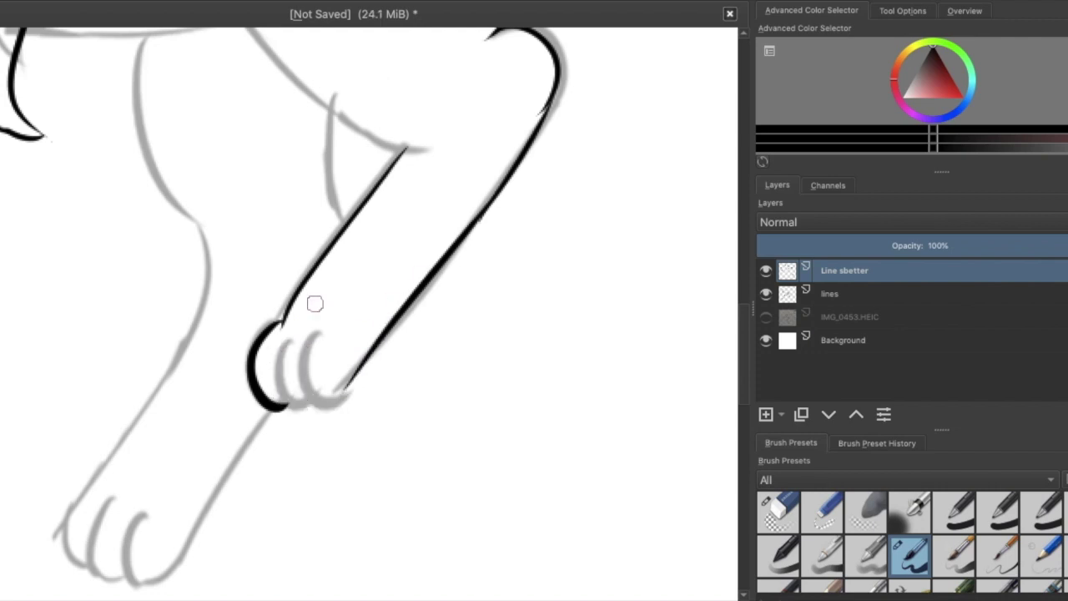
- Ink the nearer hind paw's rounded toes and the short edge of the far thigh behind the lower leg
{"action": "left_click_drag", "start_coordinate": [282, 324], "coordinate": [255, 402]}
{"action": "left_click_drag", "start_coordinate": [294, 333], "coordinate": [272, 401]}
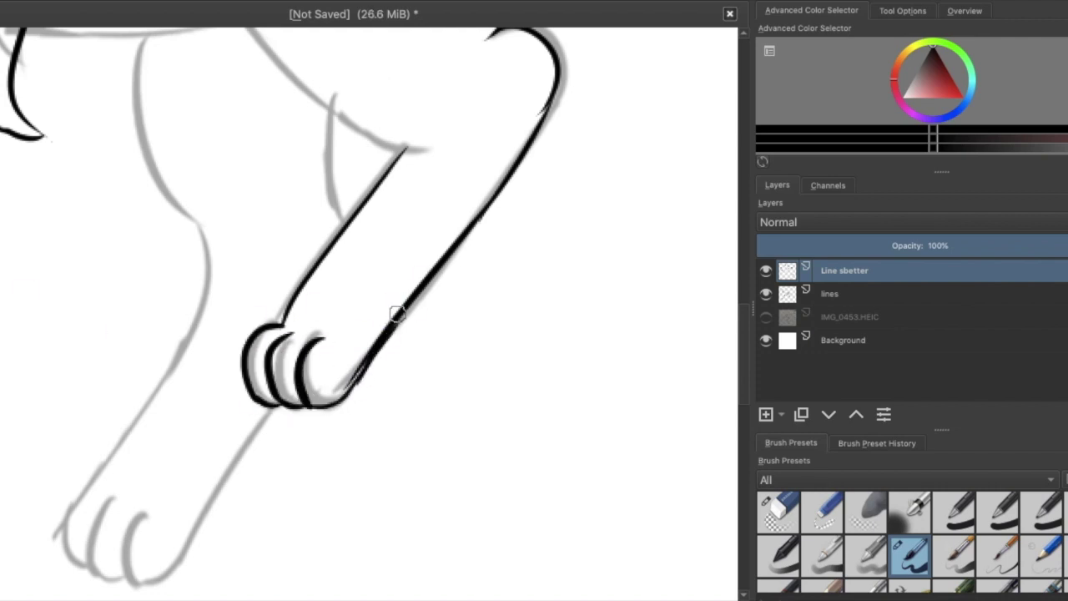
{"action": "scroll", "coordinate": [397, 313], "scroll_direction": "left", "scroll_amount": 4}
{"action": "scroll", "coordinate": [492, 276], "scroll_direction": "up", "scroll_amount": 4}
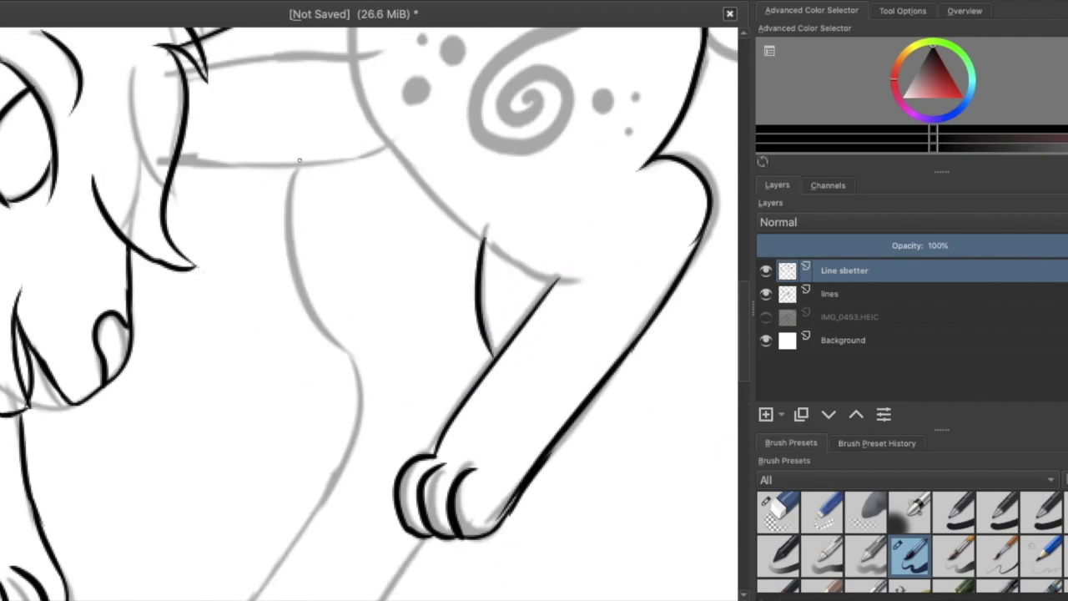
{"action": "scroll", "coordinate": [603, 346], "scroll_direction": "down", "scroll_amount": 5}
{"action": "left_click_drag", "start_coordinate": [231, 353], "coordinate": [222, 424]}
{"action": "left_click_drag", "start_coordinate": [258, 357], "coordinate": [247, 434]}
{"action": "key", "text": "ctrl+z"}
{"action": "key", "text": "ctrl+z"}
- Ink the far hind paw's toes and both edges of the lower leg running up from it
{"action": "left_click_drag", "start_coordinate": [243, 351], "coordinate": [224, 421]}
{"action": "left_click_drag", "start_coordinate": [282, 365], "coordinate": [249, 438]}
{"action": "left_click_drag", "start_coordinate": [300, 377], "coordinate": [291, 453]}
{"action": "key", "text": "ctrl+z"}
{"action": "mouse_move", "coordinate": [227, 429]}
{"action": "left_mouse_down"}
{"action": "mouse_move", "coordinate": [387, 317]}
{"action": "mouse_move", "coordinate": [429, 273]}
{"action": "left_mouse_up"}
{"action": "left_click_drag", "start_coordinate": [235, 353], "coordinate": [339, 203]}
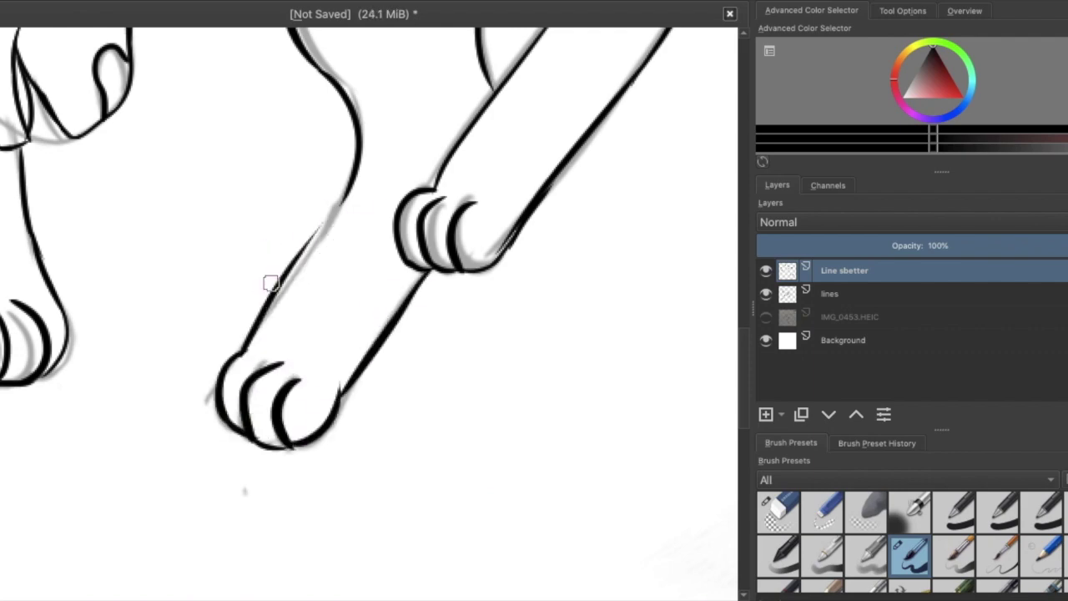
{"action": "key", "text": "minus"}
{"action": "key", "text": "minus"}
{"action": "key", "text": "minus"}
{"action": "key", "text": "minus"}
{"action": "key", "text": "equal"}
{"action": "key", "text": "equal"}
{"action": "key", "text": "equal"}
{"action": "key", "text": "equal"}
{"action": "mouse_move", "coordinate": [361, 113]}
{"action": "left_mouse_down"}
{"action": "mouse_move", "coordinate": [437, 365]}
{"action": "mouse_move", "coordinate": [511, 471]}
{"action": "left_mouse_up"}
{"action": "scroll", "coordinate": [493, 215], "scroll_direction": "down", "scroll_amount": 5}
{"action": "mouse_move", "coordinate": [496, 216]}
{"action": "left_mouse_down"}
{"action": "mouse_move", "coordinate": [632, 292]}
{"action": "mouse_move", "coordinate": [615, 275]}
{"action": "left_mouse_up"}
{"action": "key", "text": "ctrl+z"}
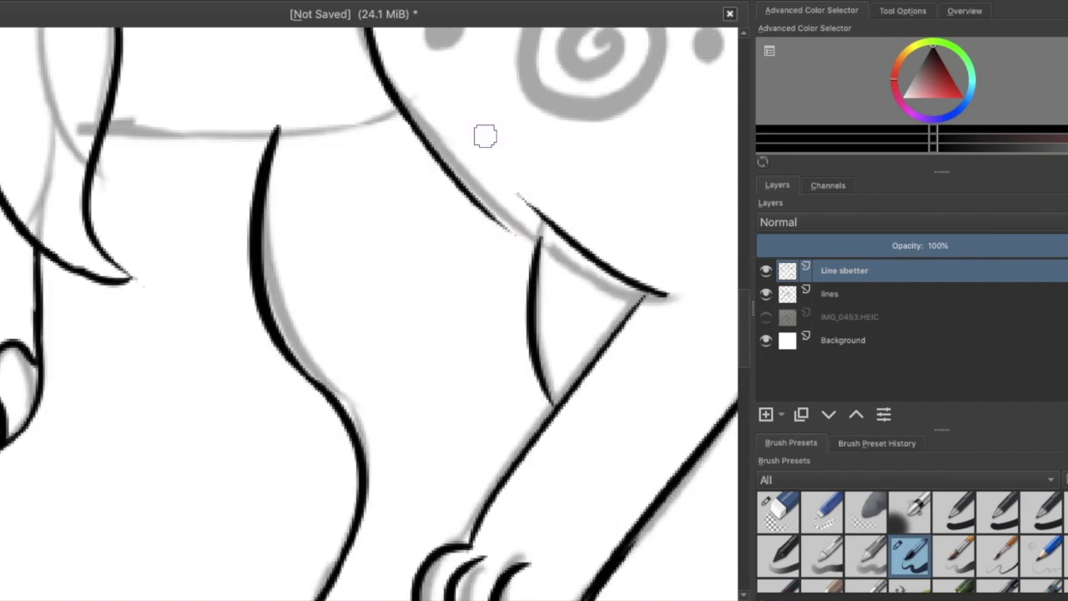
{"action": "key", "text": "ctrl+z"}
{"action": "key", "text": "ctrl+z"}
- Ink the nearer thigh's long curved front outline from the flank down to the knee
{"action": "scroll", "coordinate": [448, 322], "scroll_direction": "up", "scroll_amount": 4}
{"action": "left_click_drag", "start_coordinate": [410, 341], "coordinate": [486, 394]}
{"action": "scroll", "coordinate": [487, 269], "scroll_direction": "down", "scroll_amount": 3}
{"action": "mouse_move", "coordinate": [486, 269]}
{"action": "left_mouse_down"}
{"action": "mouse_move", "coordinate": [647, 390]}
{"action": "mouse_move", "coordinate": [678, 389]}
{"action": "left_mouse_up"}
{"action": "scroll", "coordinate": [634, 251], "scroll_direction": "up", "scroll_amount": 5}
{"action": "left_click_drag", "start_coordinate": [491, 237], "coordinate": [361, 421]}
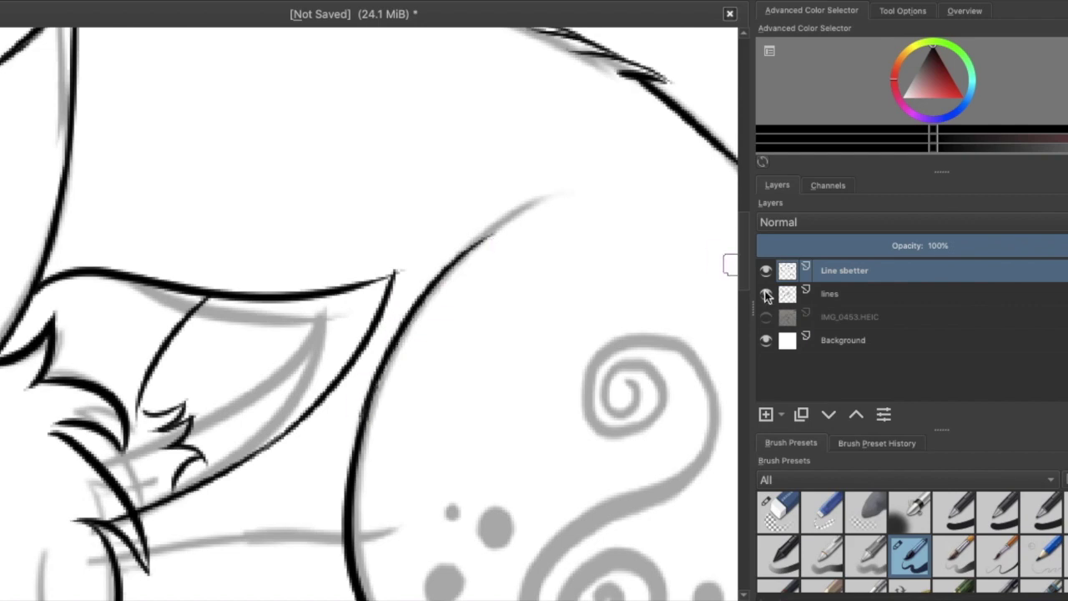
- Ink the two belly lines between the head and the thigh, and check the ink with the lines layer hidden
{"action": "scroll", "coordinate": [720, 257], "scroll_direction": "down", "scroll_amount": 6}
{"action": "left_click_drag", "start_coordinate": [105, 404], "coordinate": [354, 391]}
{"action": "left_click_drag", "start_coordinate": [97, 288], "coordinate": [357, 246]}
{"action": "key", "text": "slash"}
{"action": "key", "text": "slash"}
{"action": "scroll", "coordinate": [727, 429], "scroll_direction": "up", "scroll_amount": 6}
{"action": "scroll", "coordinate": [368, 314], "scroll_direction": "down", "scroll_amount": 5}
{"action": "key", "text": "slash"}
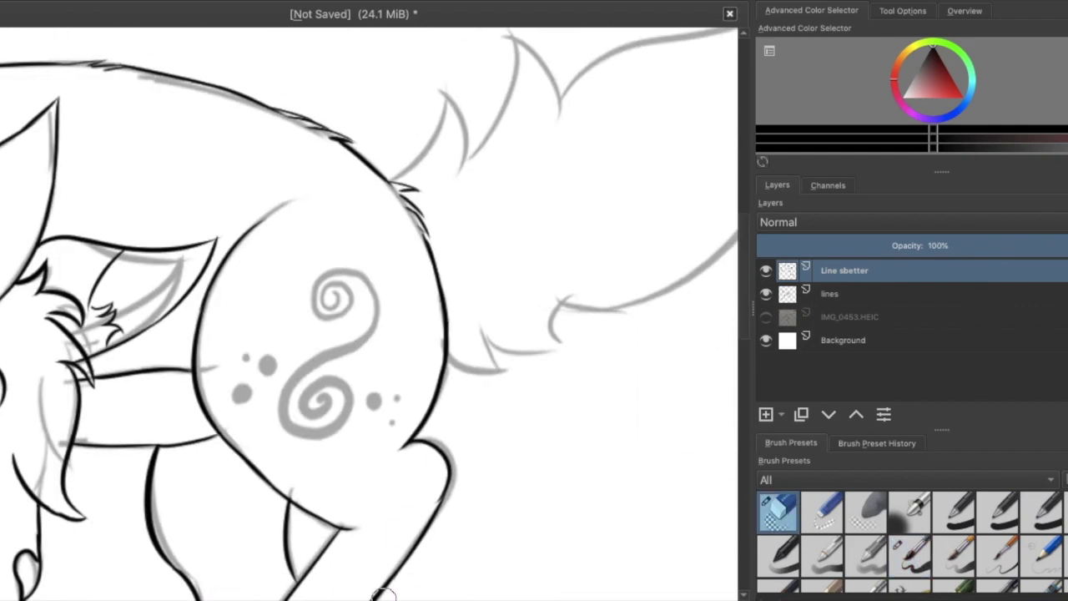
{"action": "left_click", "coordinate": [766, 293]}
{"action": "key", "text": "slash"}
{"action": "left_click", "coordinate": [766, 293]}
- Ink the diagonally striped band around the nearer front leg and the apple charm hanging from it
{"action": "scroll", "coordinate": [494, 324], "scroll_direction": "up", "scroll_amount": 5}
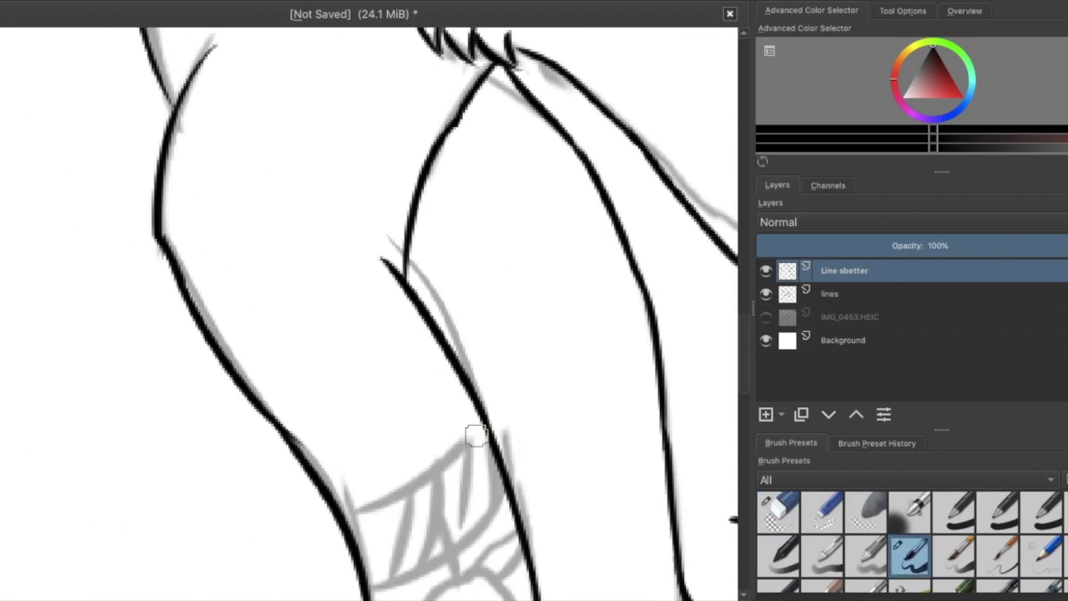
{"action": "left_click_drag", "start_coordinate": [395, 341], "coordinate": [376, 415]}
{"action": "left_click_drag", "start_coordinate": [420, 337], "coordinate": [399, 408]}
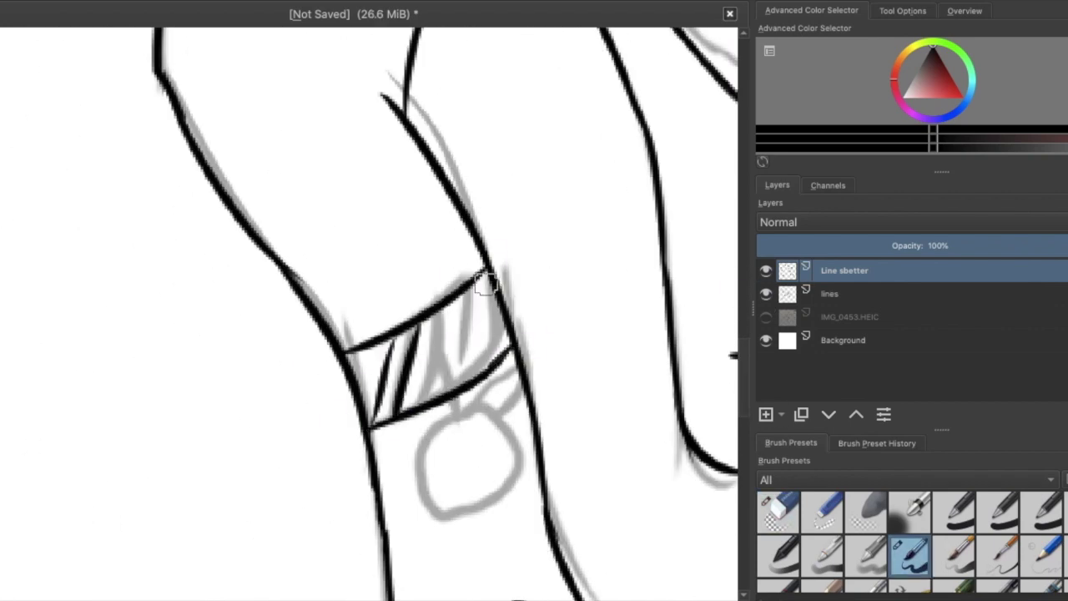
{"action": "left_click_drag", "start_coordinate": [497, 280], "coordinate": [485, 368]}
{"action": "left_click_drag", "start_coordinate": [482, 289], "coordinate": [470, 376]}
{"action": "left_click_drag", "start_coordinate": [468, 297], "coordinate": [451, 385]}
{"action": "mouse_move", "coordinate": [459, 425]}
{"action": "left_mouse_down"}
{"action": "mouse_move", "coordinate": [489, 498]}
{"action": "mouse_move", "coordinate": [490, 423]}
{"action": "left_mouse_up"}
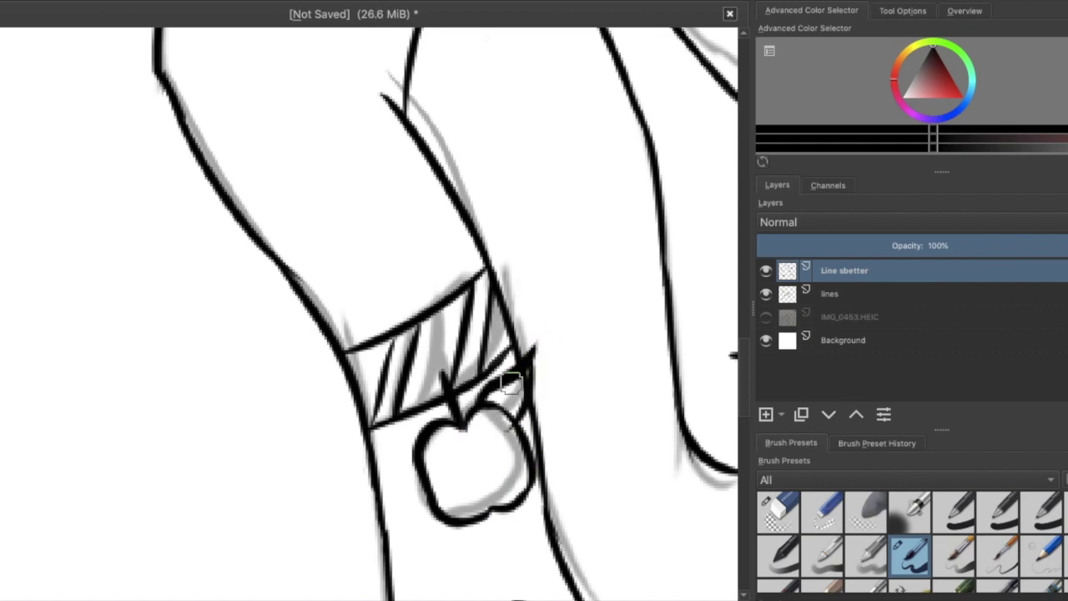
- Ink pointed fur tufts along the upper edge of the tail's base
{"action": "scroll", "coordinate": [525, 357], "scroll_direction": "down", "scroll_amount": 3}
{"action": "scroll", "coordinate": [525, 357], "scroll_direction": "up", "scroll_amount": 4}
{"action": "scroll", "coordinate": [730, 314], "scroll_direction": "down", "scroll_amount": 3}
{"action": "scroll", "coordinate": [442, 251], "scroll_direction": "up", "scroll_amount": 4}
{"action": "left_click_drag", "start_coordinate": [361, 319], "coordinate": [455, 308]}
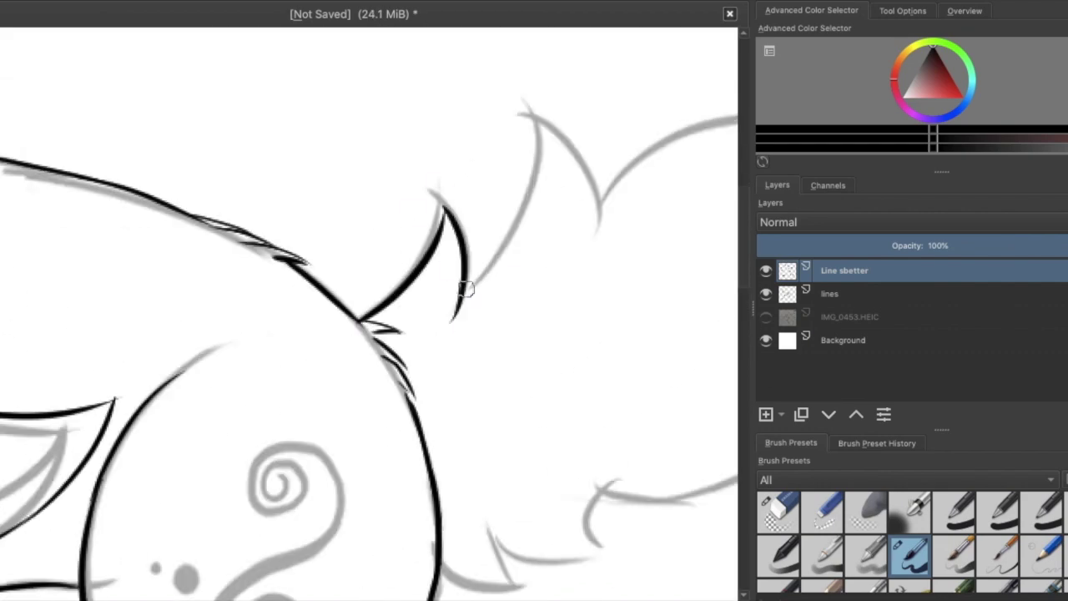
{"action": "left_click_drag", "start_coordinate": [479, 265], "coordinate": [588, 243]}
{"action": "scroll", "coordinate": [375, 539], "scroll_direction": "right", "scroll_amount": 5}
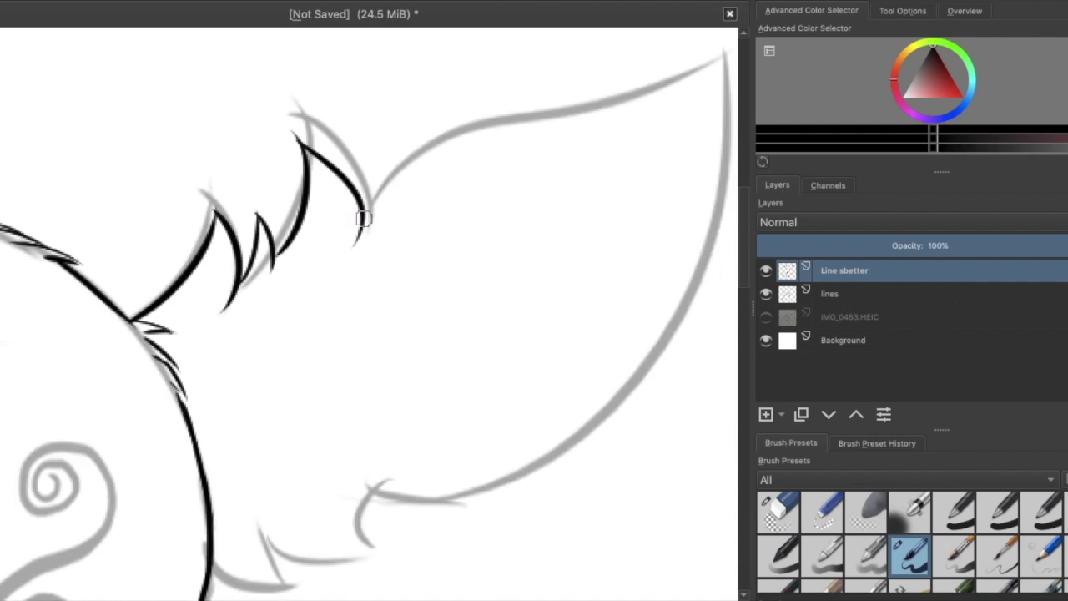
- Ink the rest of the tail outline around its pointed tip, with fur tufts along the underside of its base
{"action": "left_click_drag", "start_coordinate": [359, 241], "coordinate": [500, 436]}
{"action": "scroll", "coordinate": [402, 472], "scroll_direction": "down", "scroll_amount": 4}
{"action": "mouse_move", "coordinate": [213, 392]}
{"action": "left_mouse_down"}
{"action": "mouse_move", "coordinate": [276, 346]}
{"action": "mouse_move", "coordinate": [283, 424]}
{"action": "left_mouse_up"}
{"action": "mouse_move", "coordinate": [261, 362]}
{"action": "left_mouse_down"}
{"action": "mouse_move", "coordinate": [318, 332]}
{"action": "mouse_move", "coordinate": [383, 329]}
{"action": "left_mouse_up"}
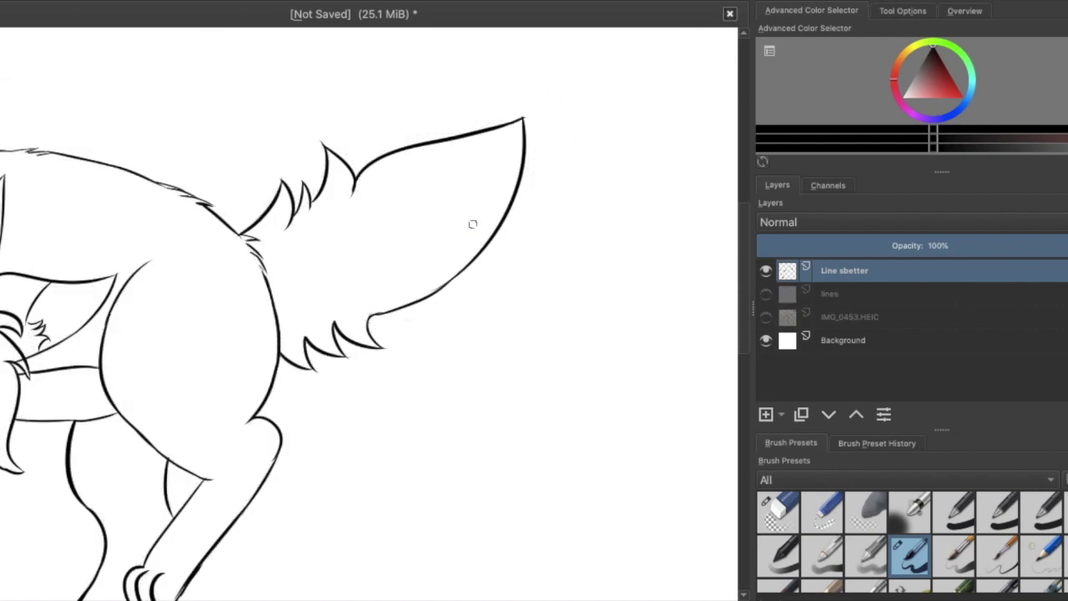
{"action": "scroll", "coordinate": [472, 224], "scroll_direction": "down", "scroll_amount": 5}
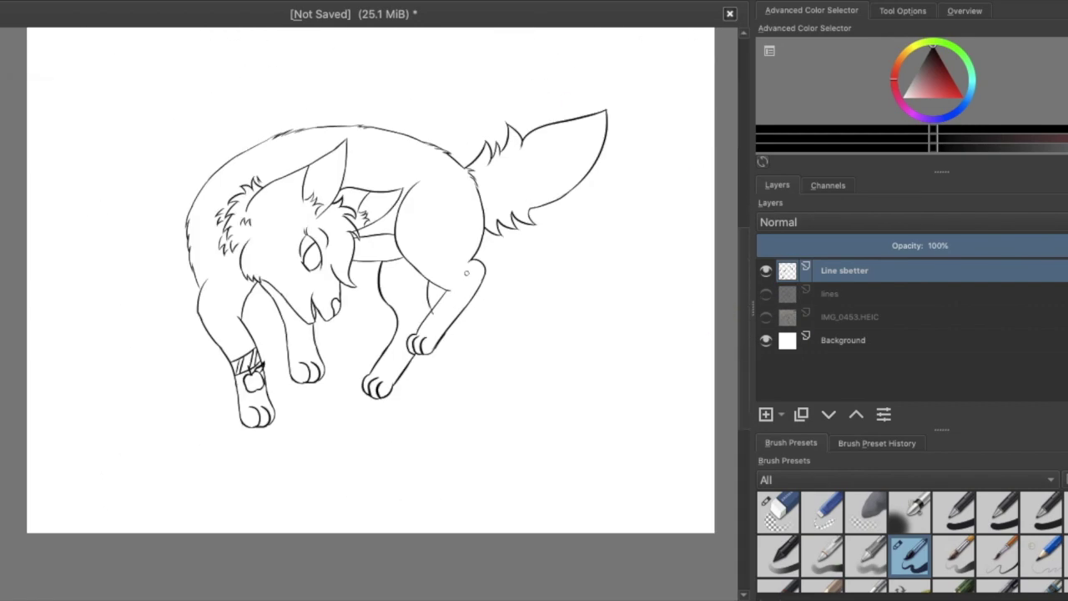
- Delete the grey sketch layer lines and add a new layer named color above Line sbetter
{"action": "left_click", "coordinate": [828, 293]}
{"action": "right_click", "coordinate": [828, 293]}
{"action": "left_click", "coordinate": [833, 264]}
{"action": "key", "text": "Insert"}
{"action": "double_click", "coordinate": [825, 270]}
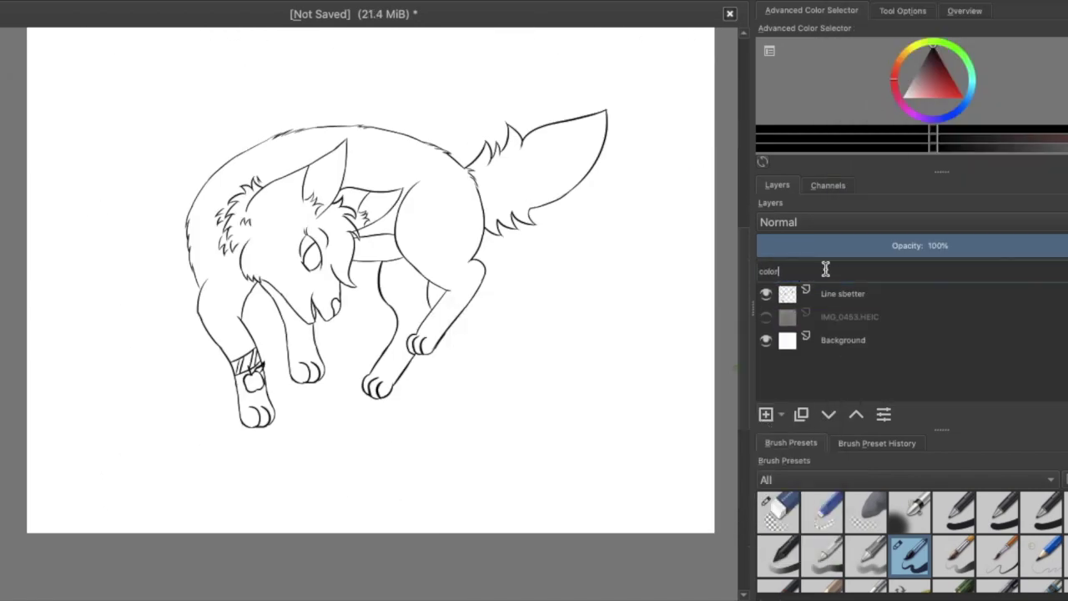
{"action": "type", "text": "color"}
{"action": "key", "text": "Return"}
- Paste the coloured character reference as its own layer, sized to fit the canvas's upper-left corner
{"action": "scroll", "coordinate": [482, 347], "scroll_direction": "up", "scroll_amount": 4}
{"action": "scroll", "coordinate": [482, 346], "scroll_direction": "down", "scroll_amount": 5}
{"action": "key", "text": "ctrl+v"}
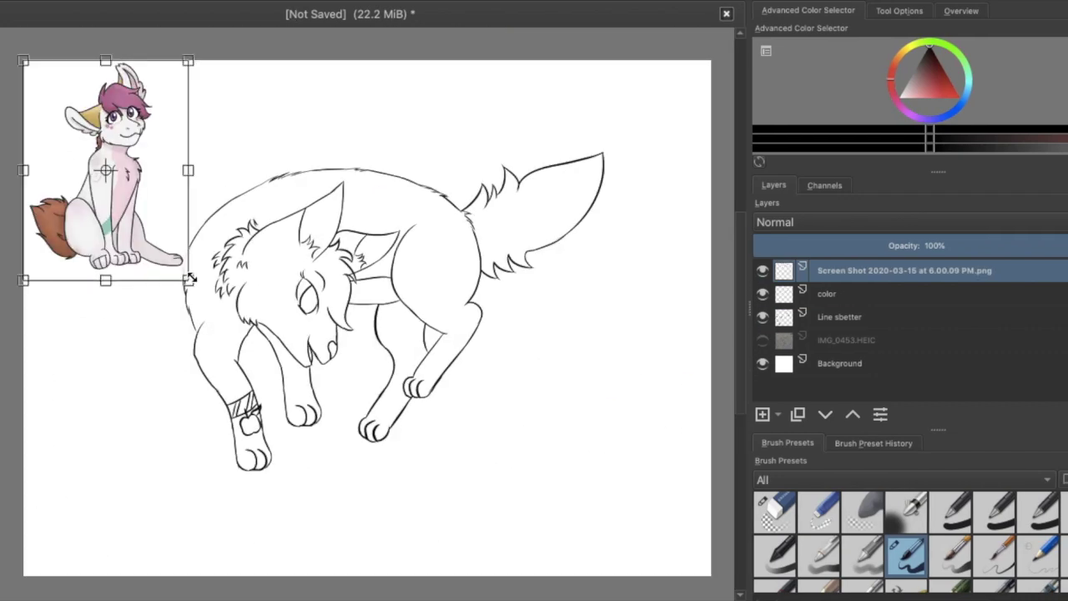
- Sample the off-white fur colour from the reference and move the color layer below Line sbetter
{"action": "left_click", "coordinate": [827, 293]}
{"action": "left_click", "coordinate": [98, 160], "text": "ctrl"}
{"action": "key", "text": "1"}
{"action": "left_click", "coordinate": [998, 553]}
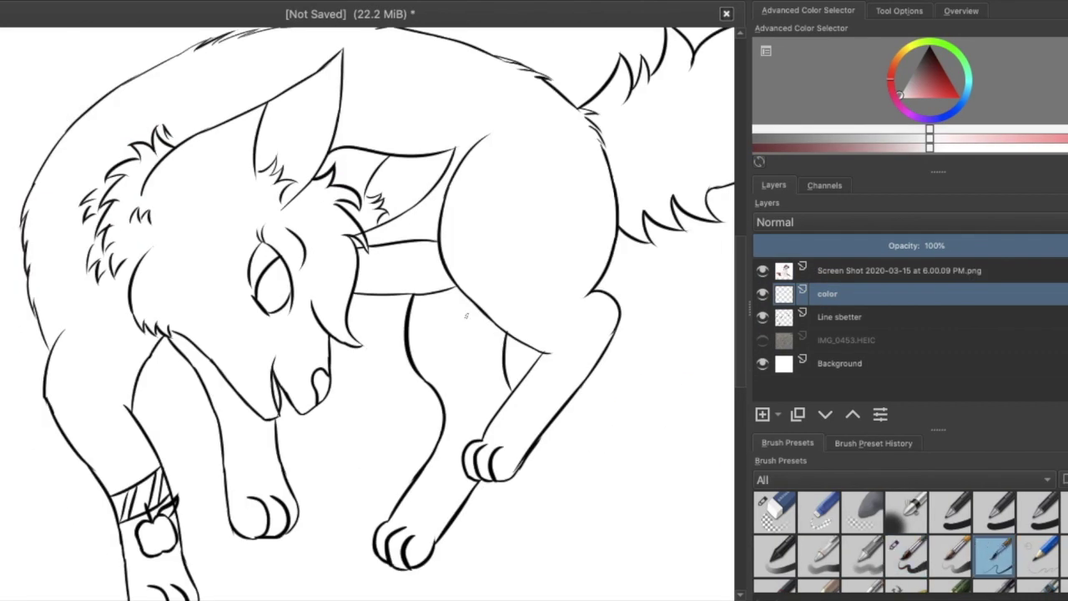
{"action": "key", "text": "slash"}
{"action": "left_click_drag", "start_coordinate": [827, 293], "coordinate": [838, 324]}
- Paint the off-white base over the whole animal on the color layer, with broad strokes reaching past the outlines
{"action": "mouse_move", "coordinate": [138, 136]}
{"action": "left_mouse_down"}
{"action": "mouse_move", "coordinate": [84, 172]}
{"action": "mouse_move", "coordinate": [37, 284]}
{"action": "left_mouse_up"}
{"action": "key", "text": "minus"}
{"action": "mouse_move", "coordinate": [250, 135]}
{"action": "left_mouse_down"}
{"action": "mouse_move", "coordinate": [602, 209]}
{"action": "mouse_move", "coordinate": [179, 485]}
{"action": "mouse_move", "coordinate": [401, 179]}
{"action": "mouse_move", "coordinate": [407, 303]}
{"action": "left_mouse_up"}
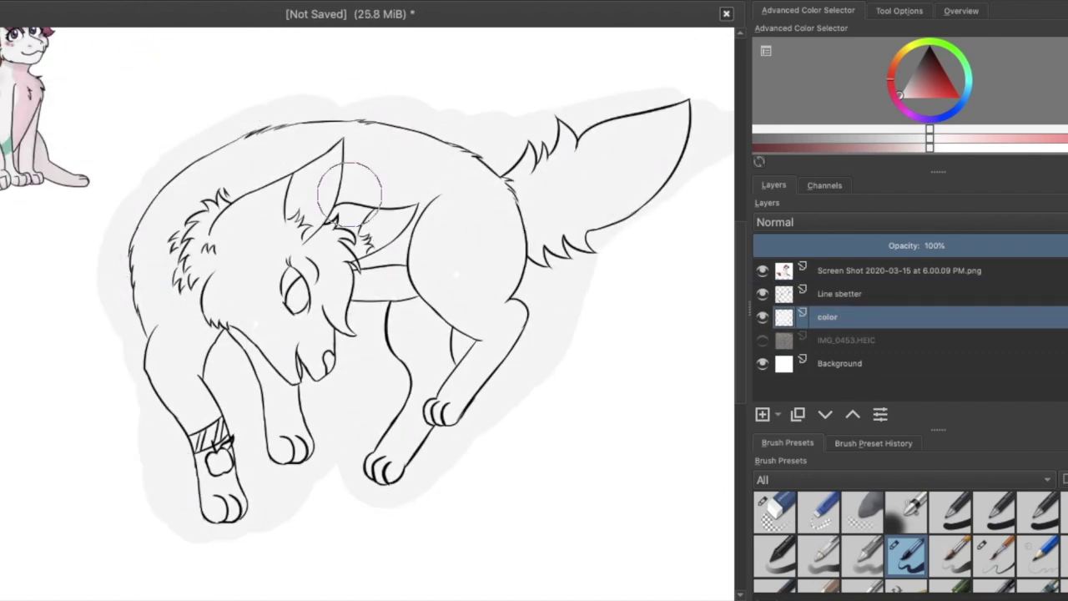
{"action": "left_click_drag", "start_coordinate": [362, 591], "coordinate": [715, 310]}
- Sample teal from the reference and colour the leg band light teal with darker teal stripes
{"action": "left_click", "coordinate": [84, 142], "text": "ctrl"}
{"action": "scroll", "coordinate": [380, 443], "scroll_direction": "up", "scroll_amount": 4}
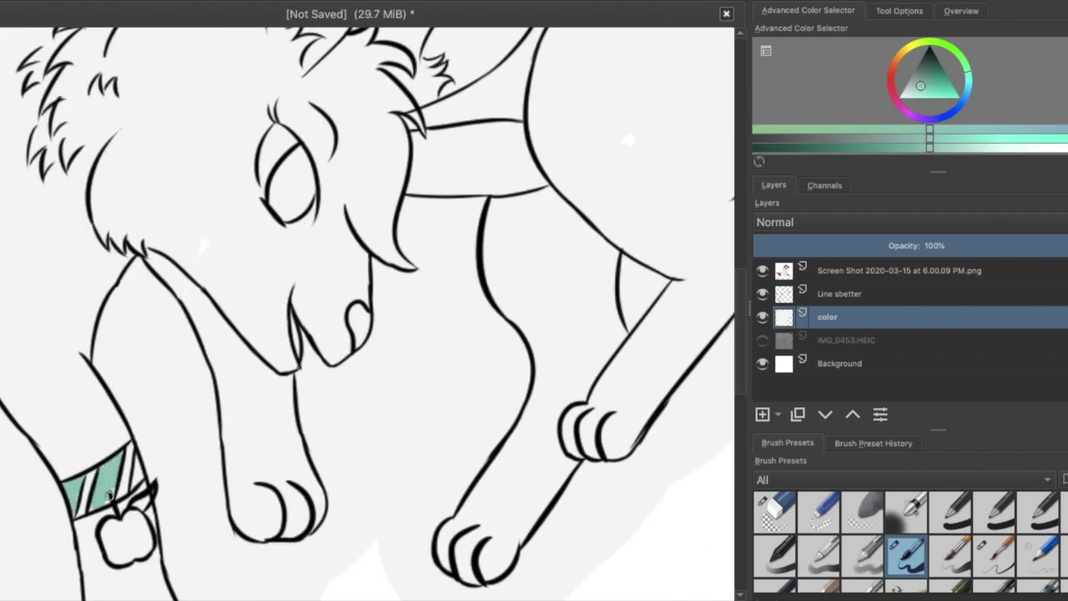
{"action": "left_click", "coordinate": [136, 477], "text": "ctrl"}
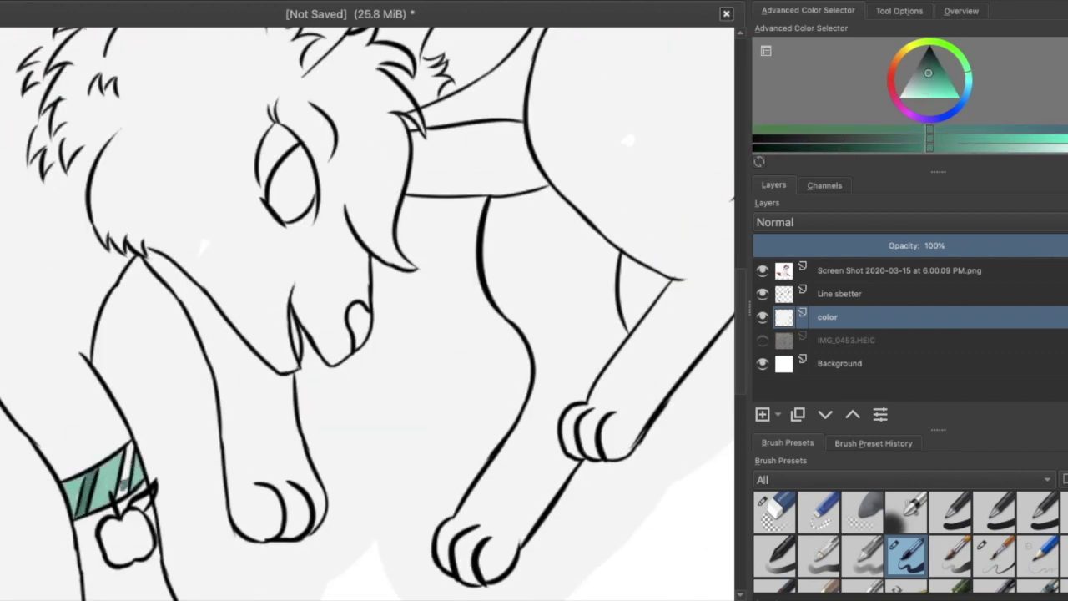
{"action": "scroll", "coordinate": [451, 267], "scroll_direction": "down", "scroll_amount": 2}
- Colour the apple charm's leaf green and its body red with a lighter highlight
{"action": "key", "text": "Page_Up"}
{"action": "key", "text": "slash"}
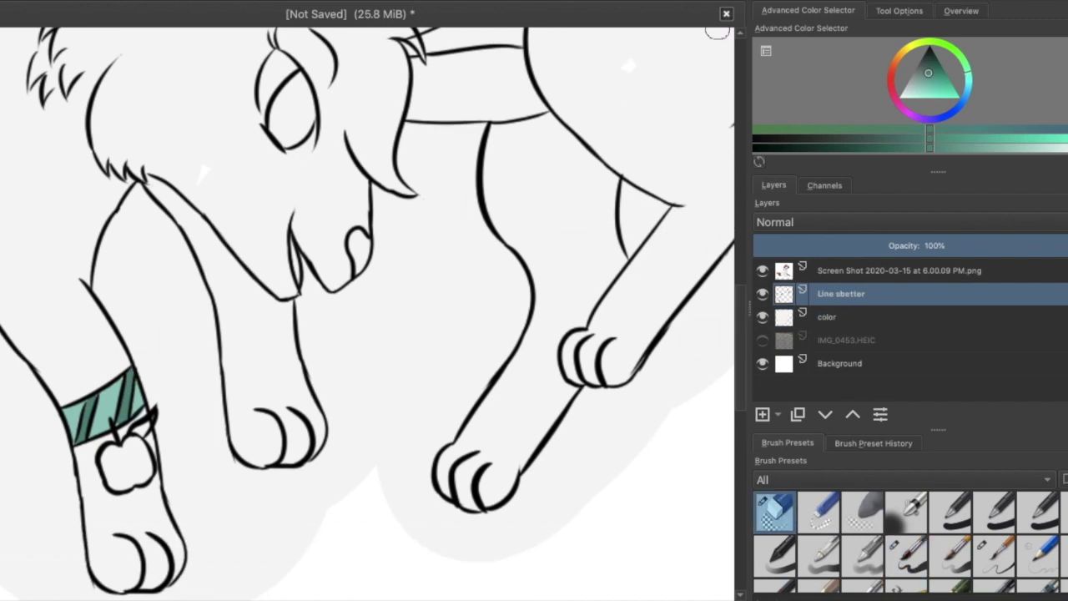
{"action": "key", "text": "Page_Down"}
{"action": "left_click", "coordinate": [136, 449], "text": "ctrl"}
{"action": "key", "text": "slash"}
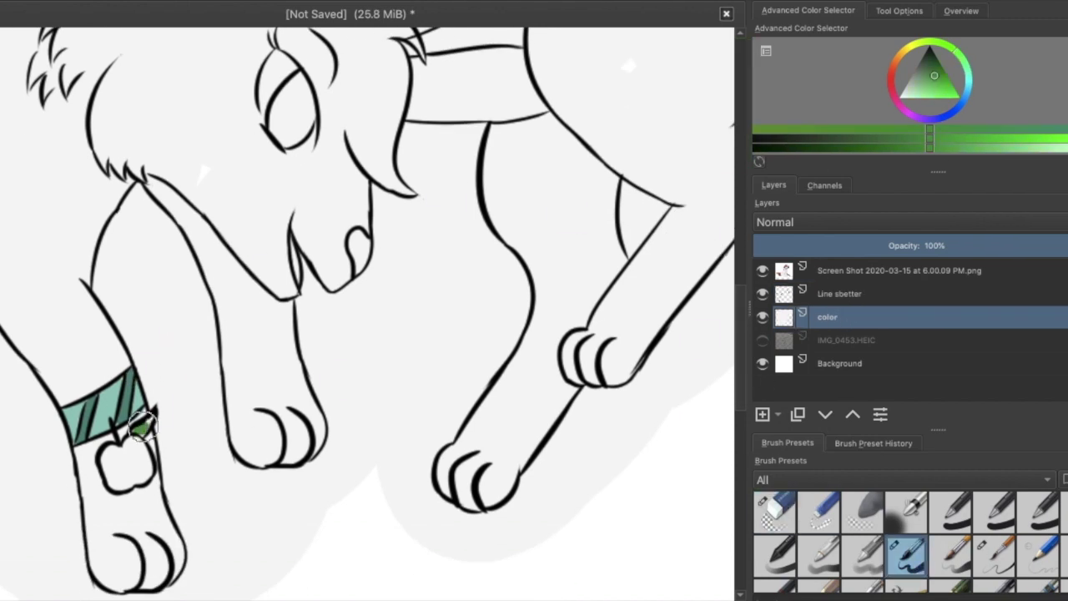
{"action": "left_click", "coordinate": [902, 75]}
{"action": "left_click", "coordinate": [115, 464]}
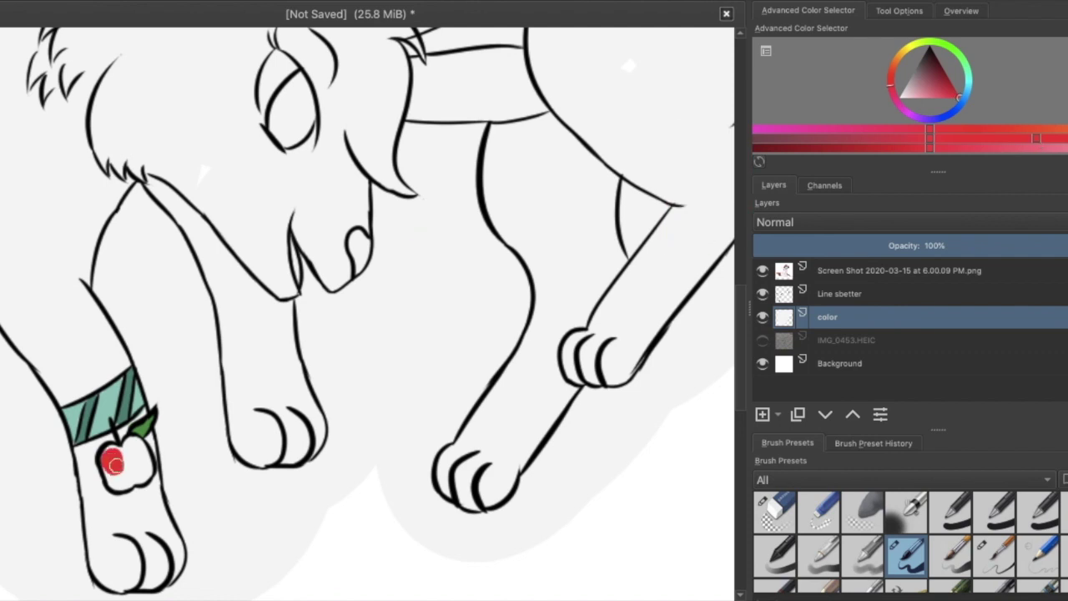
{"action": "left_click", "coordinate": [123, 442], "text": "ctrl"}
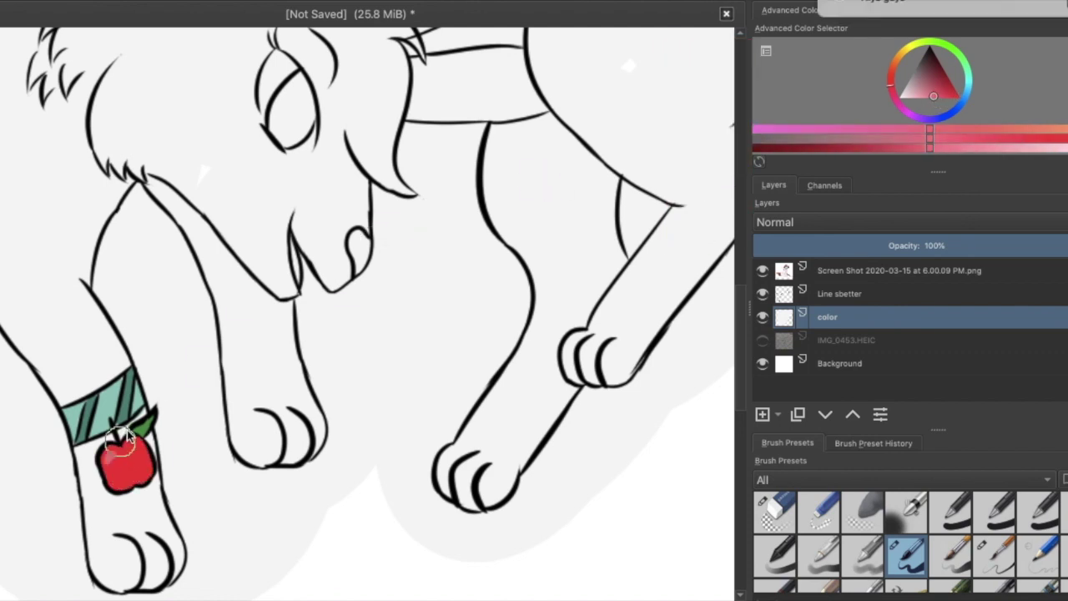
- Paint a teal double spiral on the haunch, surrounded by small teal and pink dots
{"action": "scroll", "coordinate": [368, 317], "scroll_direction": "down", "scroll_amount": 5}
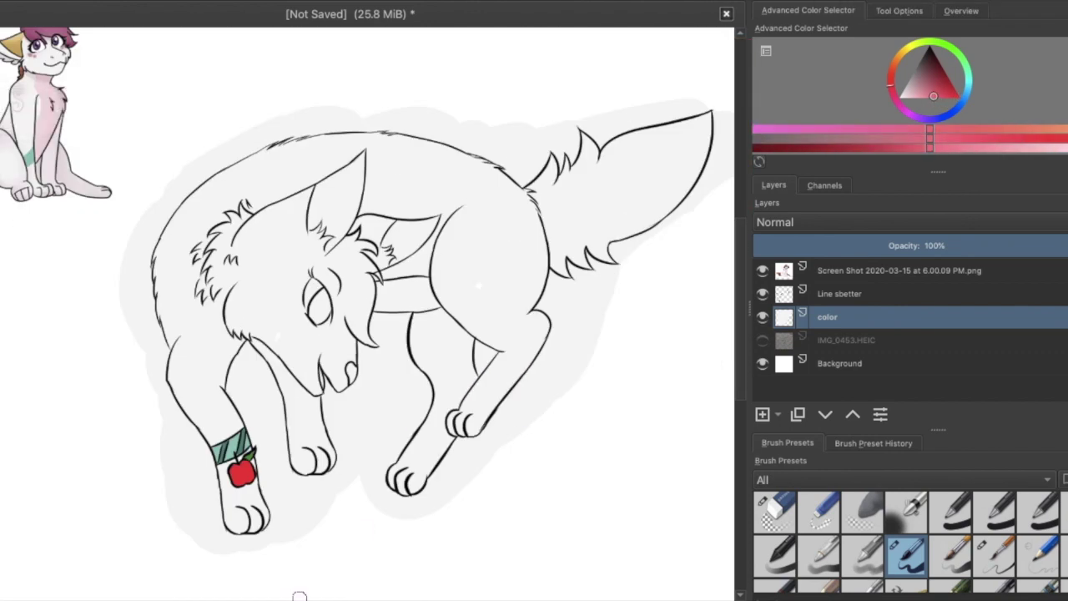
{"action": "left_click", "coordinate": [307, 438], "text": "ctrl"}
{"action": "scroll", "coordinate": [645, 308], "scroll_direction": "up", "scroll_amount": 4}
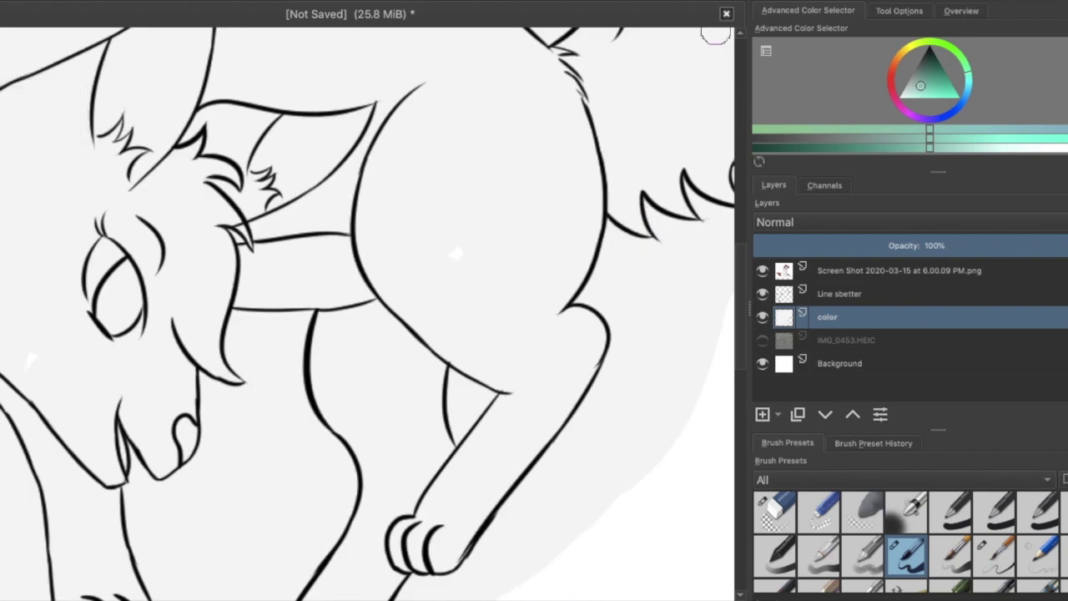
{"action": "left_click", "coordinate": [919, 97]}
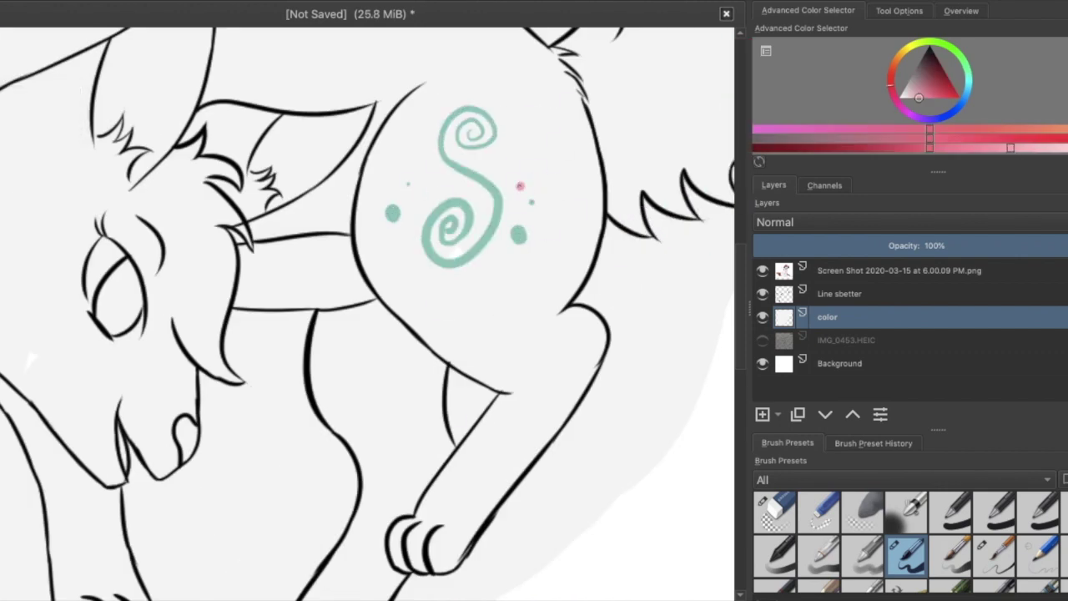
- Choose the magenta hair colour and paint a first band down the fringe beside the eye
{"action": "key", "text": "minus"}
{"action": "key", "text": "minus"}
{"action": "key", "text": "minus"}
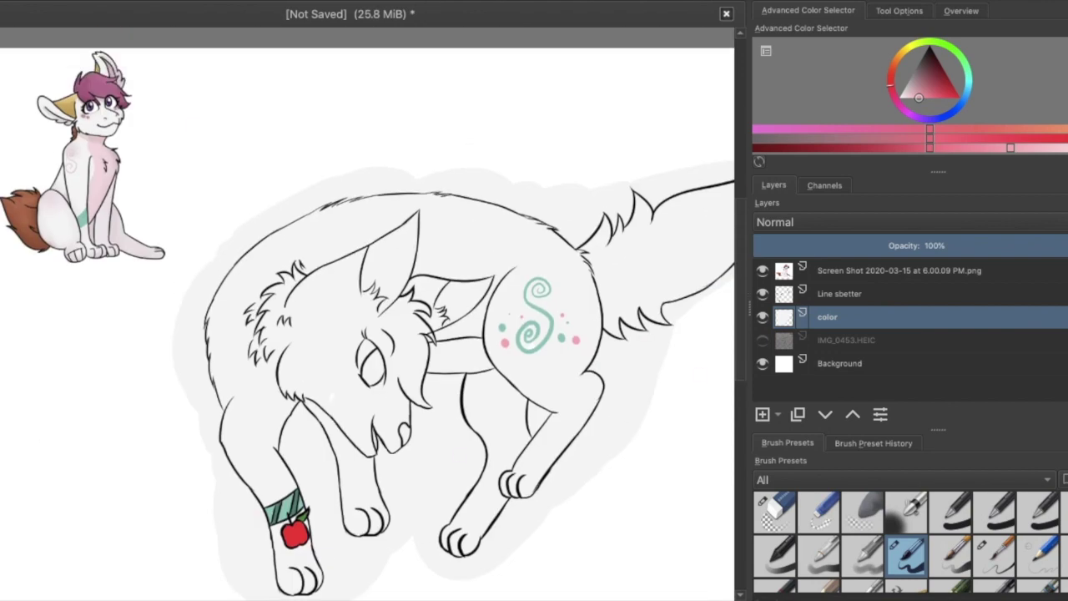
{"action": "left_click", "coordinate": [831, 144]}
{"action": "key", "text": "plus"}
{"action": "key", "text": "plus"}
{"action": "mouse_move", "coordinate": [431, 314]}
{"action": "left_mouse_down"}
{"action": "mouse_move", "coordinate": [464, 287]}
{"action": "mouse_move", "coordinate": [436, 317]}
{"action": "mouse_move", "coordinate": [464, 454]}
{"action": "left_mouse_up"}
{"action": "mouse_move", "coordinate": [526, 511]}
{"action": "left_mouse_down"}
{"action": "mouse_move", "coordinate": [492, 453]}
{"action": "mouse_move", "coordinate": [510, 388]}
{"action": "mouse_move", "coordinate": [501, 321]}
{"action": "left_mouse_up"}
{"action": "key", "text": "ctrl+z"}
- Fill the rest of the fringe with magenta out to its inked tufts and pointed lower tip
{"action": "key", "text": "Page_Up"}
{"action": "key", "text": "slash"}
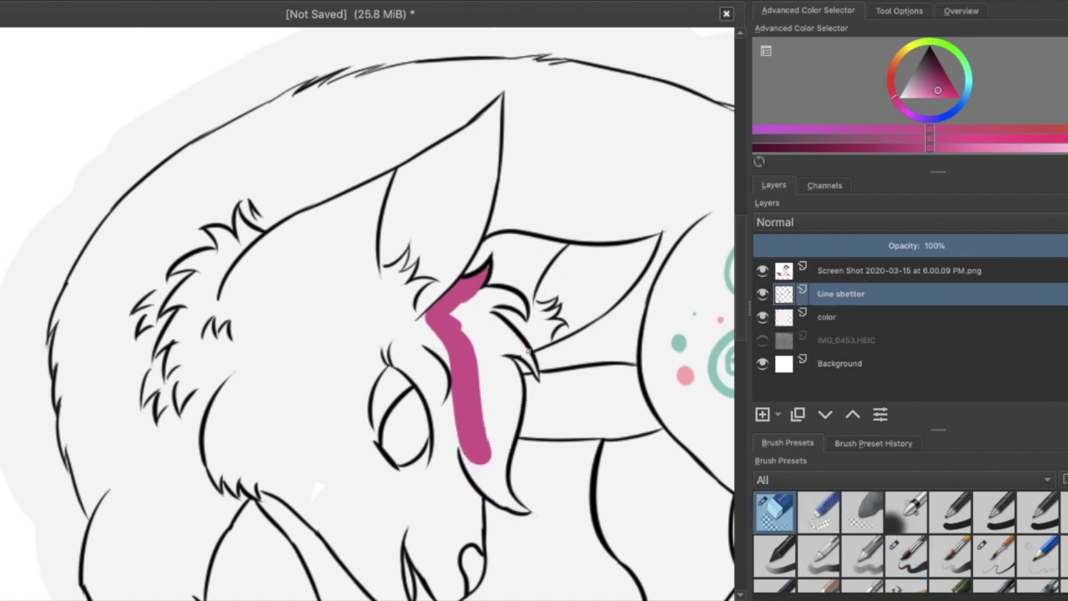
{"action": "key", "text": "Page_Down"}
{"action": "key", "text": "slash"}
{"action": "left_click_drag", "start_coordinate": [463, 355], "coordinate": [478, 305]}
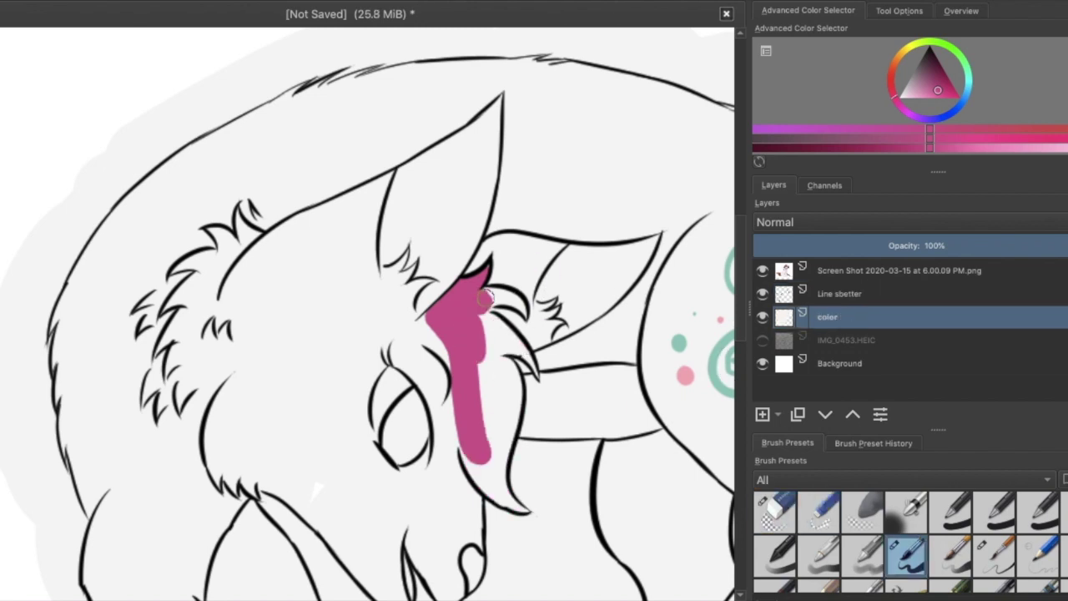
{"action": "mouse_move", "coordinate": [526, 349]}
{"action": "left_mouse_down"}
{"action": "mouse_move", "coordinate": [484, 355]}
{"action": "mouse_move", "coordinate": [506, 372]}
{"action": "mouse_move", "coordinate": [511, 404]}
{"action": "mouse_move", "coordinate": [475, 472]}
{"action": "left_mouse_up"}
{"action": "scroll", "coordinate": [722, 244], "scroll_direction": "down", "scroll_amount": 2}
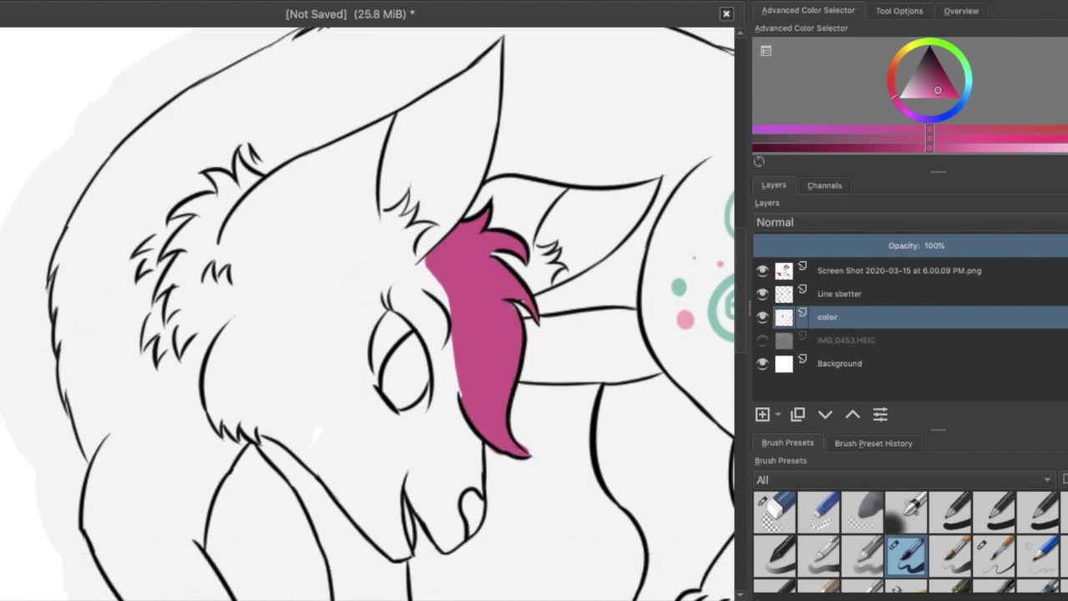
- Blend the magenta fringe's inner edge softly into the off-white forehead with a blending brush
{"action": "scroll", "coordinate": [907, 543], "scroll_direction": "down", "scroll_amount": 2}
{"action": "left_click", "coordinate": [951, 555]}
{"action": "left_click_drag", "start_coordinate": [443, 392], "coordinate": [464, 247]}
{"action": "key", "text": "minus"}
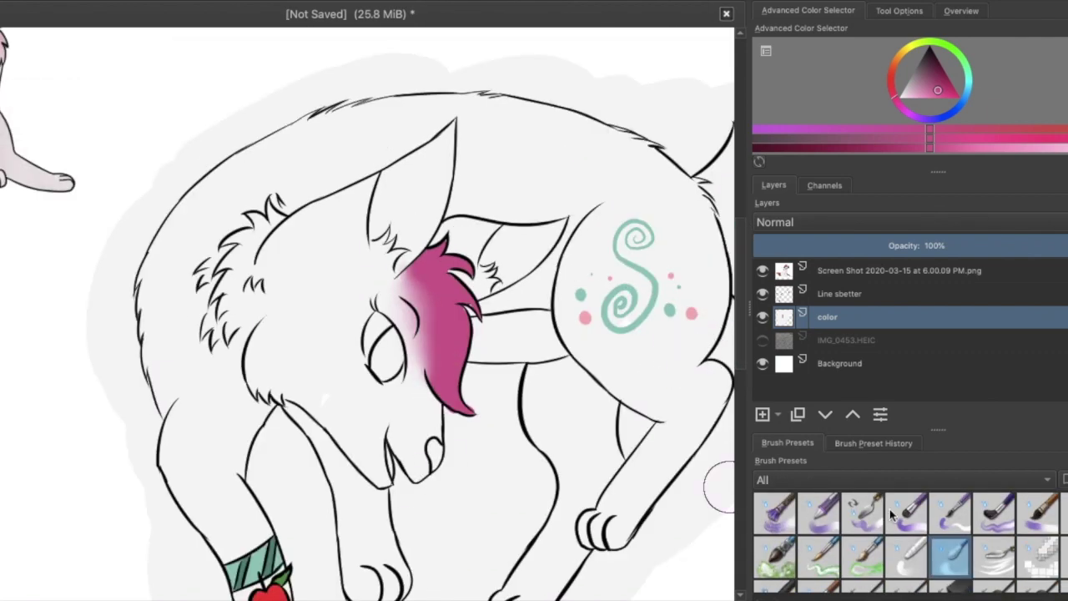
- Sample the golden patch colour from the reference and fill the top of the head beside the upright ear
{"action": "scroll", "coordinate": [908, 542], "scroll_direction": "down", "scroll_amount": 2}
{"action": "left_click", "coordinate": [907, 551]}
{"action": "left_click_drag", "start_coordinate": [334, 250], "coordinate": [585, 376], "text": "space"}
{"action": "left_click", "coordinate": [84, 129], "text": "ctrl"}
{"action": "left_click_drag", "start_coordinate": [84, 129], "coordinate": [17, 75]}
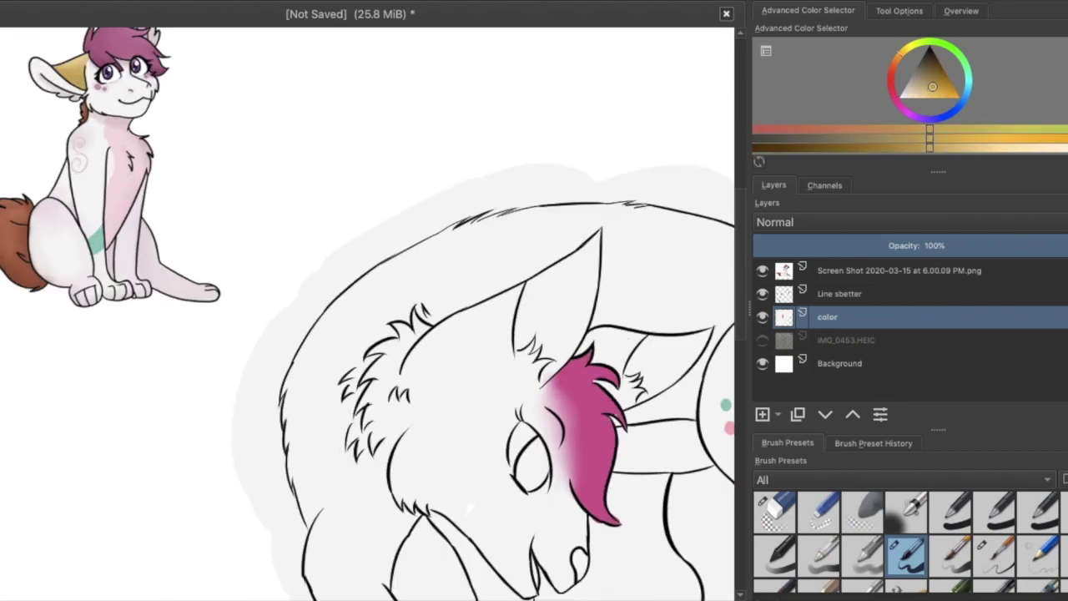
{"action": "key", "text": "plus"}
{"action": "left_click_drag", "start_coordinate": [467, 276], "coordinate": [489, 258]}
{"action": "key", "text": "plus"}
{"action": "mouse_move", "coordinate": [300, 288]}
{"action": "left_mouse_down"}
{"action": "mouse_move", "coordinate": [501, 142]}
{"action": "mouse_move", "coordinate": [511, 250]}
{"action": "mouse_move", "coordinate": [384, 234]}
{"action": "mouse_move", "coordinate": [423, 179]}
{"action": "mouse_move", "coordinate": [445, 200]}
{"action": "left_mouse_up"}
- Add a yellower band along the golden patch's upper edge and blend it and the patch's lower border smoothly
{"action": "key", "text": "l"}
{"action": "mouse_move", "coordinate": [309, 281]}
{"action": "left_mouse_down"}
{"action": "mouse_move", "coordinate": [443, 172]}
{"action": "mouse_move", "coordinate": [543, 113]}
{"action": "left_mouse_up"}
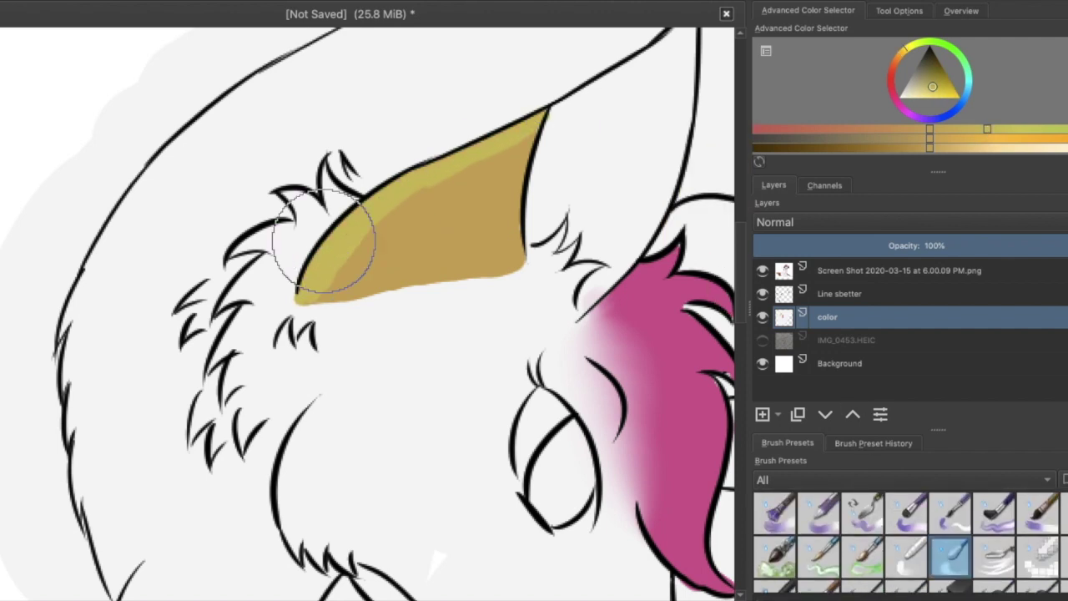
{"action": "left_click_drag", "start_coordinate": [399, 291], "coordinate": [514, 269]}
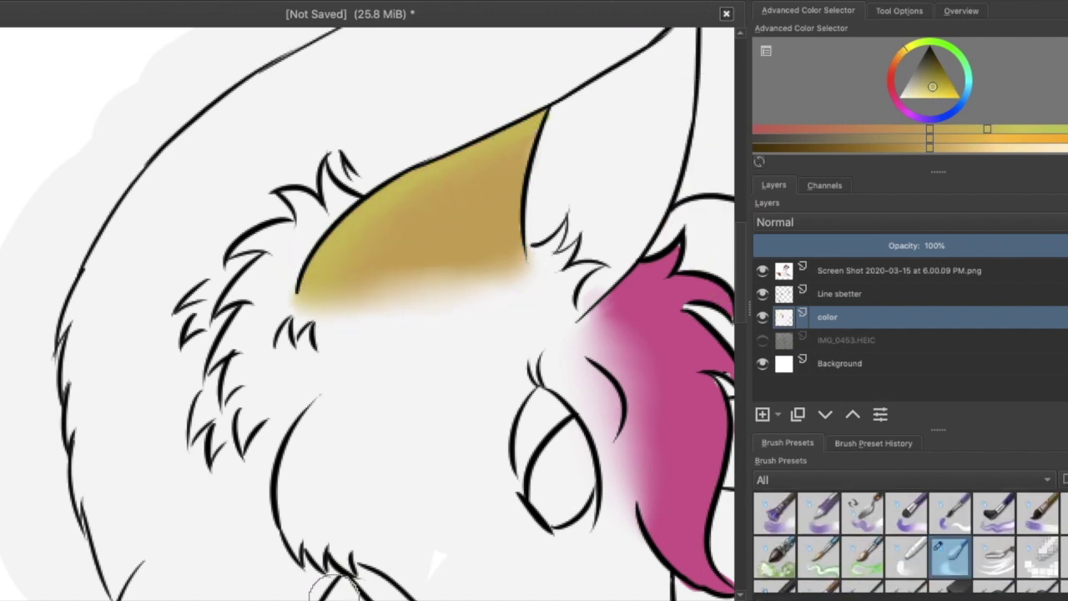
- Colour the back of the far ear golden with a yellower upper edge, and blend the two tones together
{"action": "scroll", "coordinate": [368, 314], "scroll_direction": "right", "scroll_amount": 5}
{"action": "key", "text": "/"}
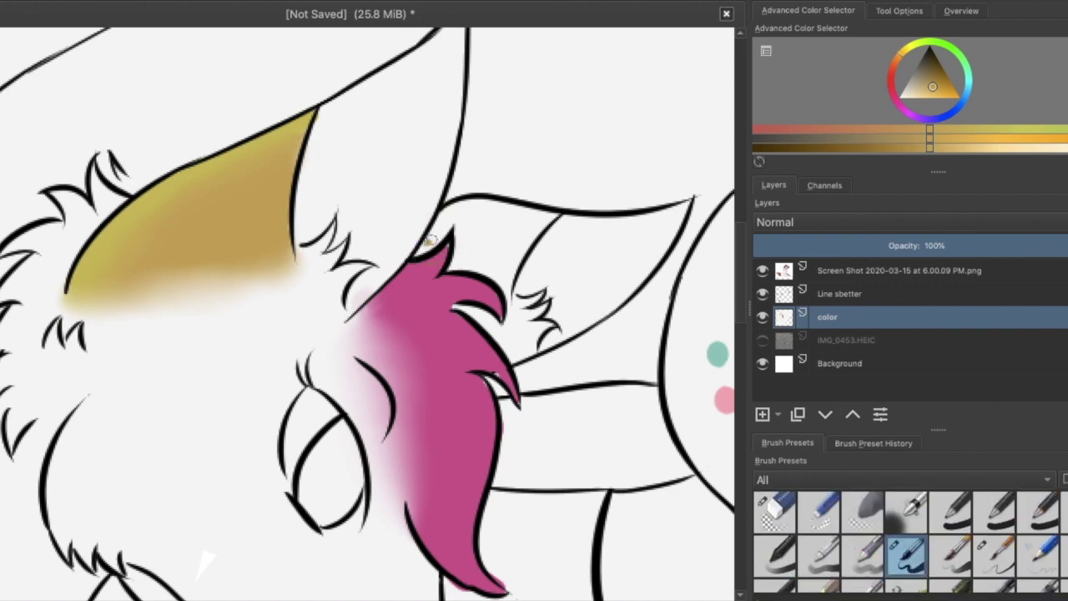
{"action": "mouse_move", "coordinate": [453, 213]}
{"action": "left_mouse_down"}
{"action": "mouse_move", "coordinate": [513, 238]}
{"action": "mouse_move", "coordinate": [468, 267]}
{"action": "mouse_move", "coordinate": [492, 238]}
{"action": "left_mouse_up"}
{"action": "key", "text": "/"}
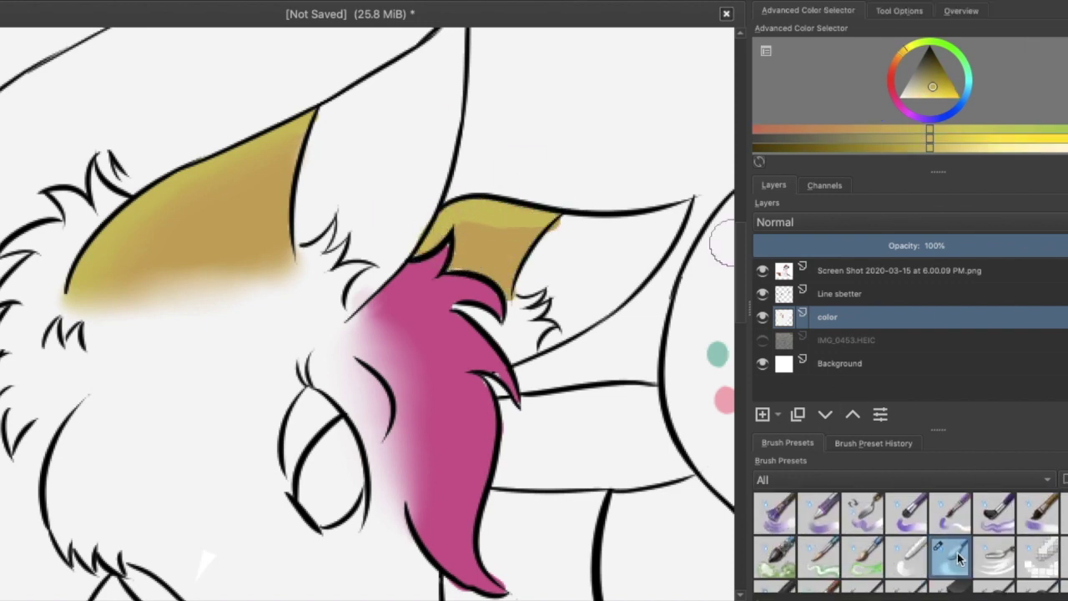
{"action": "left_click", "coordinate": [907, 551]}
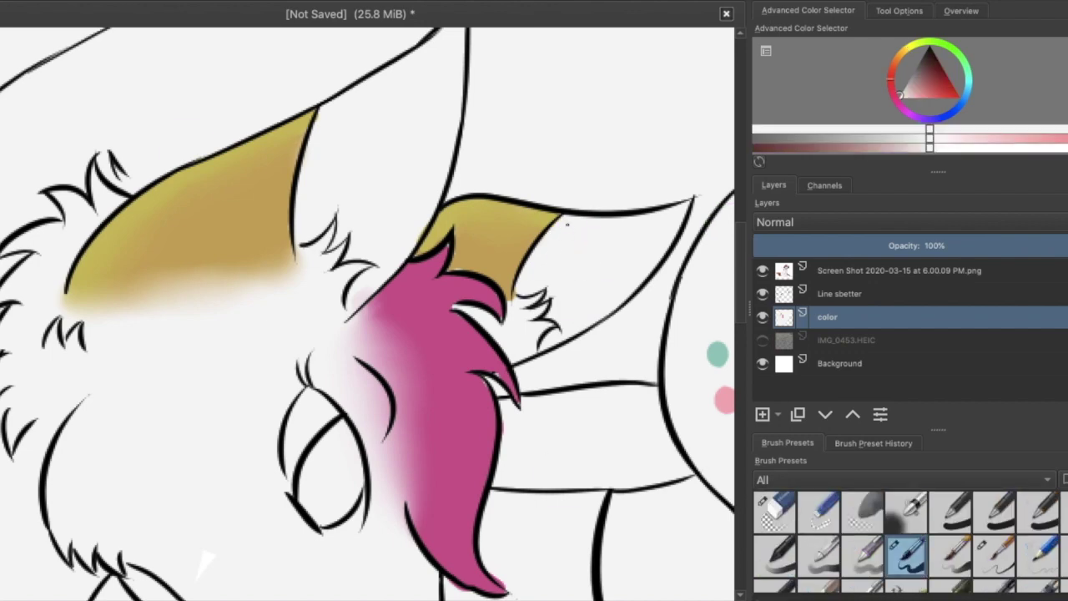
- Fill the nose and the inside of both ears with pink up to their inked outlines
{"action": "scroll", "coordinate": [721, 308], "scroll_direction": "down", "scroll_amount": 3}
{"action": "left_click", "coordinate": [722, 267], "text": "ctrl"}
{"action": "scroll", "coordinate": [453, 436], "scroll_direction": "down", "scroll_amount": 3}
{"action": "left_click_drag", "start_coordinate": [422, 393], "coordinate": [426, 435]}
{"action": "scroll", "coordinate": [501, 334], "scroll_direction": "up", "scroll_amount": 5}
{"action": "left_click", "coordinate": [1020, 138]}
{"action": "mouse_move", "coordinate": [326, 267]}
{"action": "left_mouse_down"}
{"action": "mouse_move", "coordinate": [322, 184]}
{"action": "mouse_move", "coordinate": [446, 98]}
{"action": "mouse_move", "coordinate": [409, 300]}
{"action": "mouse_move", "coordinate": [359, 359]}
{"action": "mouse_move", "coordinate": [351, 325]}
{"action": "mouse_move", "coordinate": [424, 195]}
{"action": "mouse_move", "coordinate": [376, 217]}
{"action": "left_mouse_up"}
{"action": "mouse_move", "coordinate": [579, 322]}
{"action": "left_mouse_down"}
{"action": "mouse_move", "coordinate": [548, 312]}
{"action": "mouse_move", "coordinate": [574, 291]}
{"action": "mouse_move", "coordinate": [683, 278]}
{"action": "mouse_move", "coordinate": [650, 341]}
{"action": "mouse_move", "coordinate": [570, 402]}
{"action": "mouse_move", "coordinate": [561, 391]}
{"action": "mouse_move", "coordinate": [618, 313]}
{"action": "left_mouse_up"}
- Sample the pale pink from the reference's chest and fill the belly strip between the fringe and the haunch
{"action": "scroll", "coordinate": [553, 380], "scroll_direction": "down", "scroll_amount": 5}
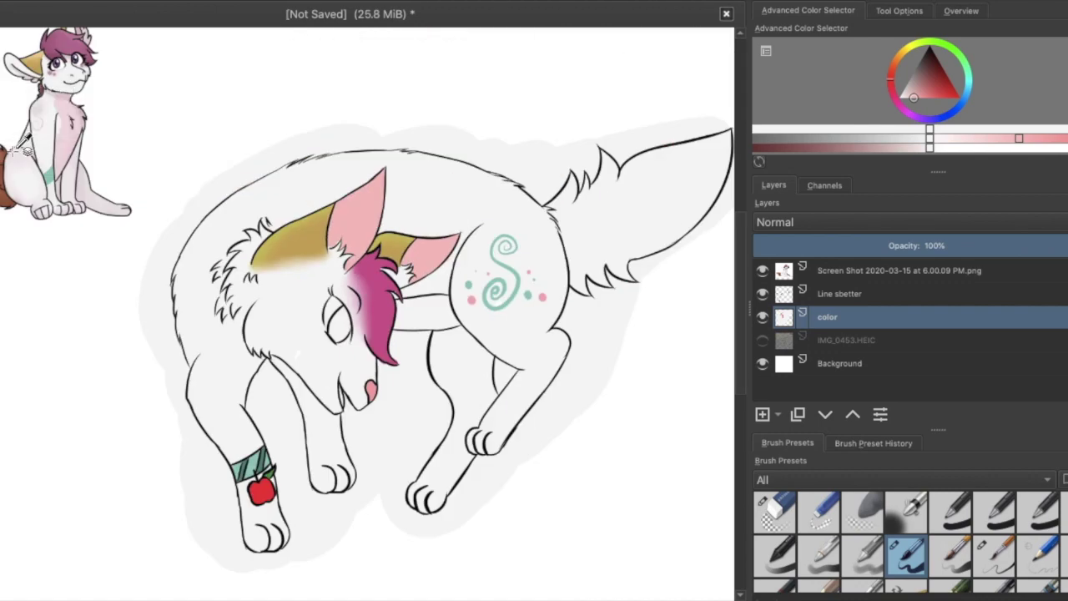
{"action": "scroll", "coordinate": [550, 387], "scroll_direction": "up", "scroll_amount": 5}
{"action": "mouse_move", "coordinate": [461, 332]}
{"action": "left_mouse_down"}
{"action": "mouse_move", "coordinate": [477, 309]}
{"action": "mouse_move", "coordinate": [573, 310]}
{"action": "left_mouse_up"}
- Fill the whole tail with the reference's reddish brown, from its fluffy base to the pointed tip
{"action": "scroll", "coordinate": [572, 310], "scroll_direction": "down", "scroll_amount": 5}
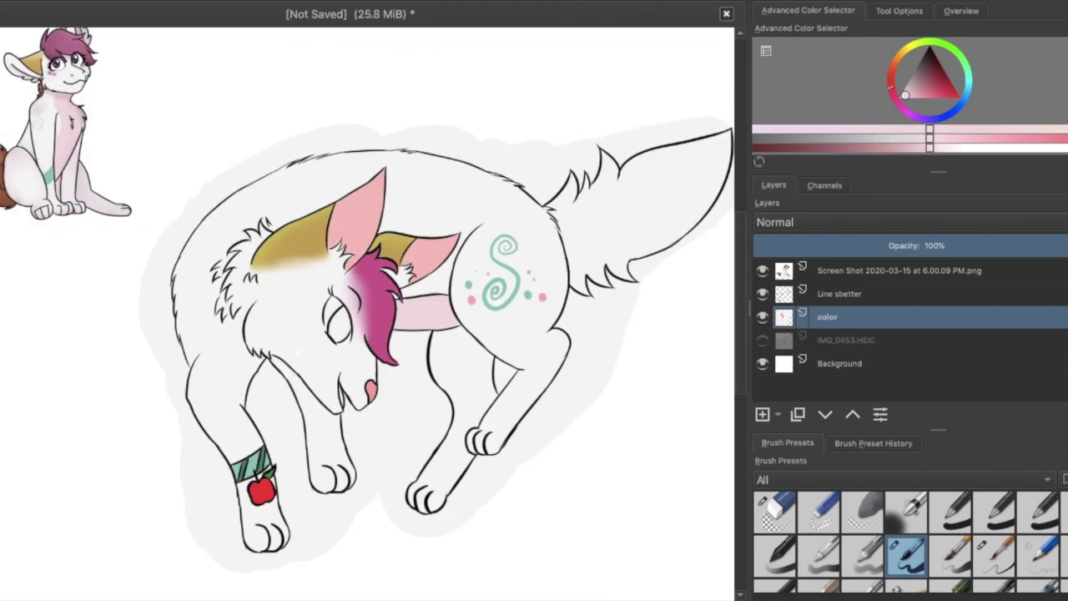
{"action": "scroll", "coordinate": [479, 339], "scroll_direction": "up", "scroll_amount": 5}
{"action": "scroll", "coordinate": [478, 339], "scroll_direction": "right", "scroll_amount": 10}
{"action": "scroll", "coordinate": [718, 384], "scroll_direction": "up", "scroll_amount": 5}
{"action": "mouse_move", "coordinate": [301, 297]}
{"action": "left_mouse_down"}
{"action": "mouse_move", "coordinate": [324, 278]}
{"action": "mouse_move", "coordinate": [334, 305]}
{"action": "left_mouse_up"}
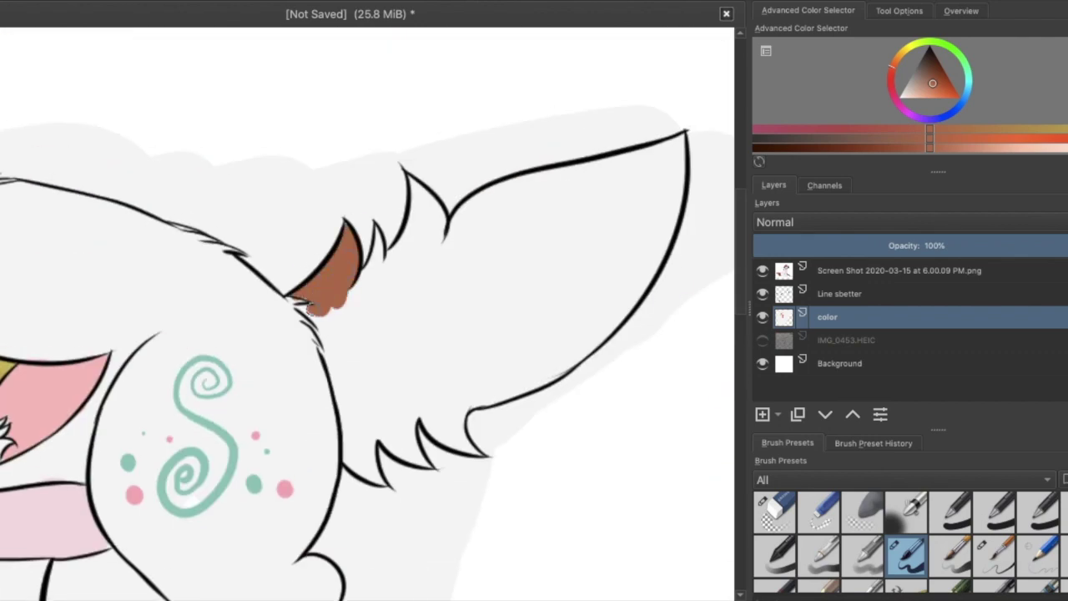
{"action": "mouse_move", "coordinate": [328, 351]}
{"action": "left_mouse_down"}
{"action": "mouse_move", "coordinate": [383, 480]}
{"action": "mouse_move", "coordinate": [354, 350]}
{"action": "mouse_move", "coordinate": [375, 289]}
{"action": "left_mouse_up"}
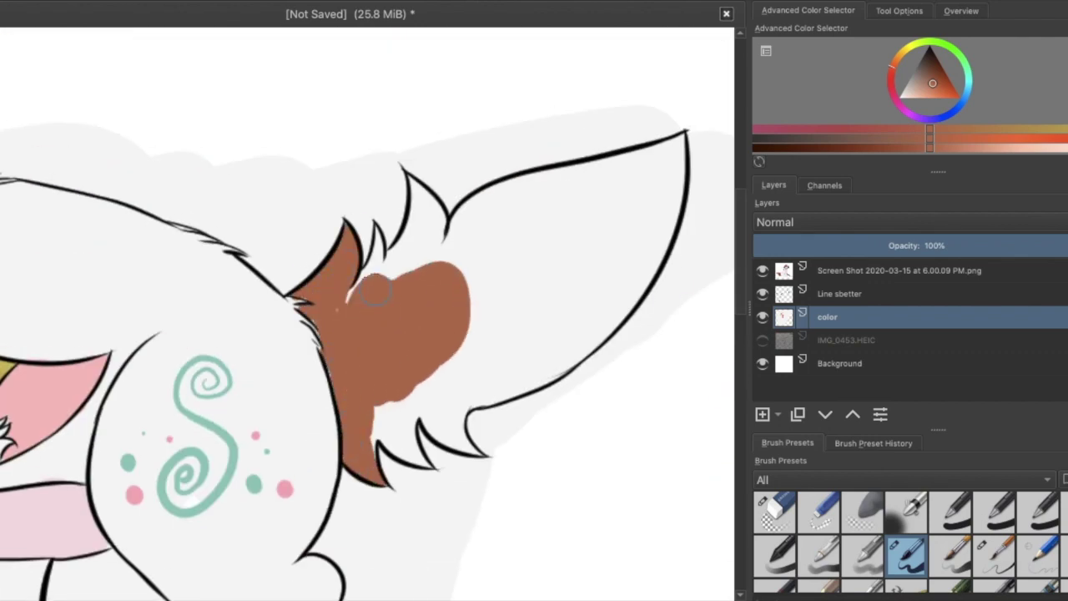
{"action": "mouse_move", "coordinate": [380, 243]}
{"action": "left_mouse_down"}
{"action": "mouse_move", "coordinate": [405, 267]}
{"action": "mouse_move", "coordinate": [420, 218]}
{"action": "mouse_move", "coordinate": [661, 170]}
{"action": "mouse_move", "coordinate": [628, 294]}
{"action": "mouse_move", "coordinate": [463, 428]}
{"action": "mouse_move", "coordinate": [378, 409]}
{"action": "mouse_move", "coordinate": [520, 316]}
{"action": "mouse_move", "coordinate": [618, 320]}
{"action": "left_mouse_up"}
- Shade the belly strip, the pink inner ears and the golden patches with a soft darkening brush in their own colours
{"action": "scroll", "coordinate": [446, 590], "scroll_direction": "down", "scroll_amount": 5}
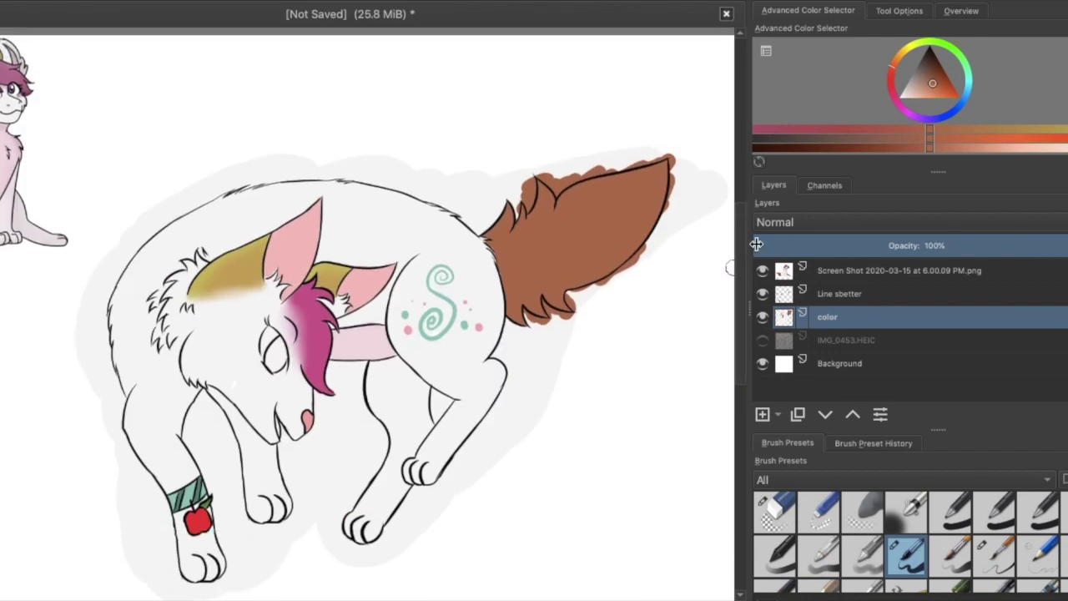
{"action": "scroll", "coordinate": [432, 594], "scroll_direction": "up", "scroll_amount": 10}
{"action": "scroll", "coordinate": [432, 594], "scroll_direction": "left", "scroll_amount": 1}
{"action": "left_click", "coordinate": [551, 371], "text": "ctrl"}
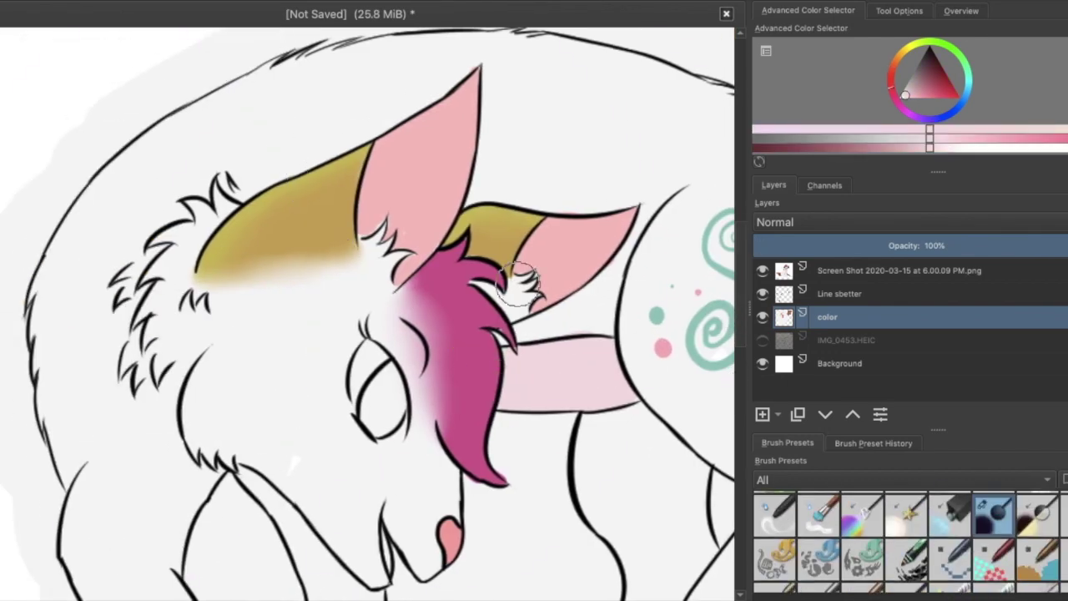
{"action": "left_click", "coordinate": [251, 246], "text": "ctrl"}
{"action": "key", "text": "/"}
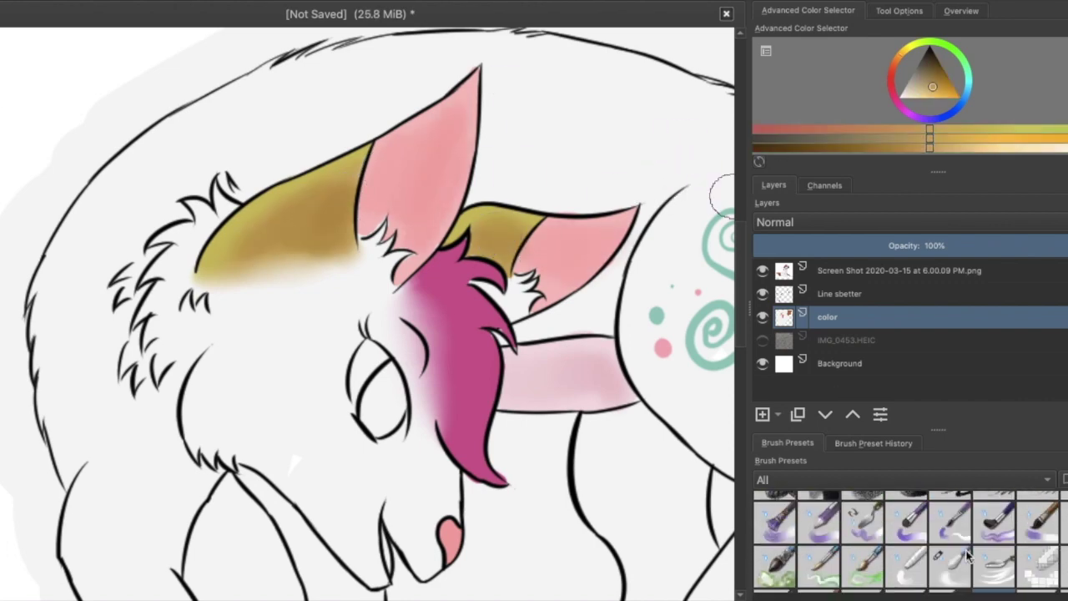
- Shade the magenta fringe darker along its outer side and smooth the shadow with the blending brush
{"action": "key", "text": "/"}
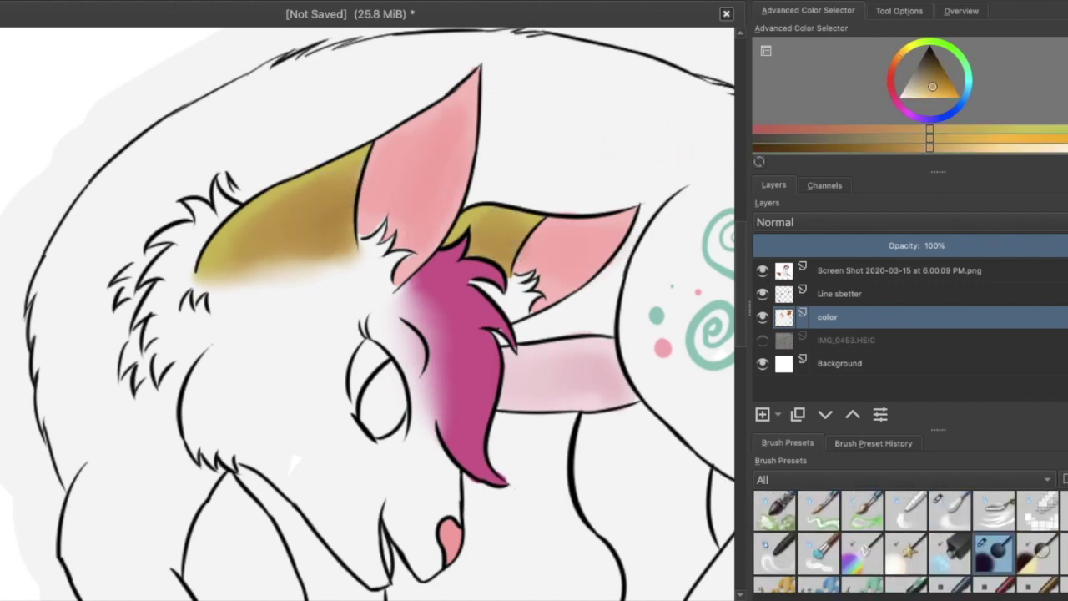
{"action": "left_click", "coordinate": [477, 371], "text": "ctrl"}
{"action": "left_click_drag", "start_coordinate": [434, 260], "coordinate": [465, 451]}
{"action": "left_click_drag", "start_coordinate": [469, 330], "coordinate": [470, 390]}
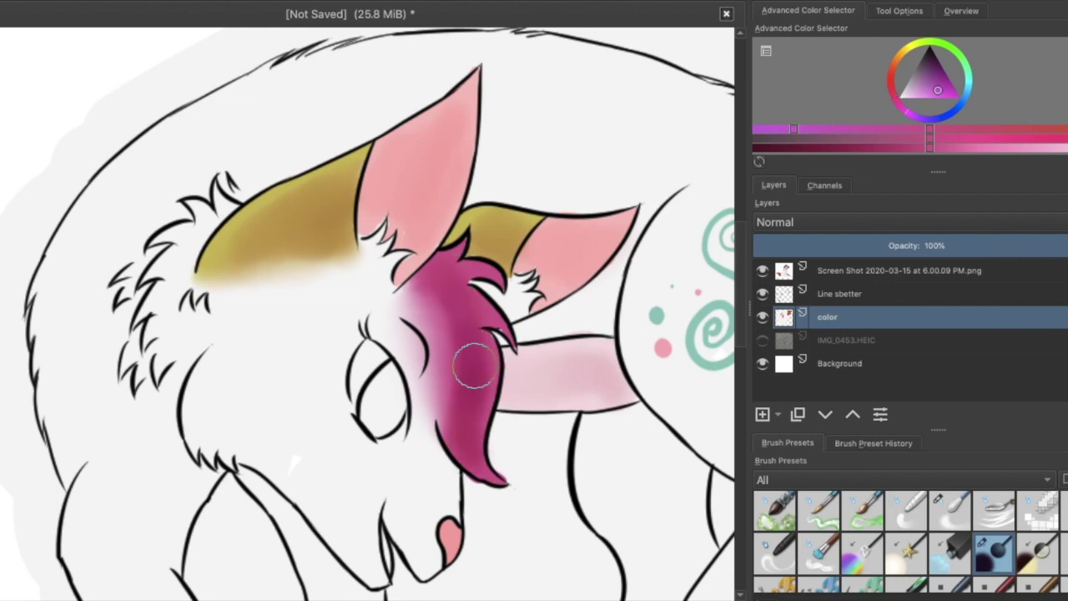
{"action": "left_click", "coordinate": [951, 501]}
{"action": "left_click_drag", "start_coordinate": [453, 322], "coordinate": [474, 408]}
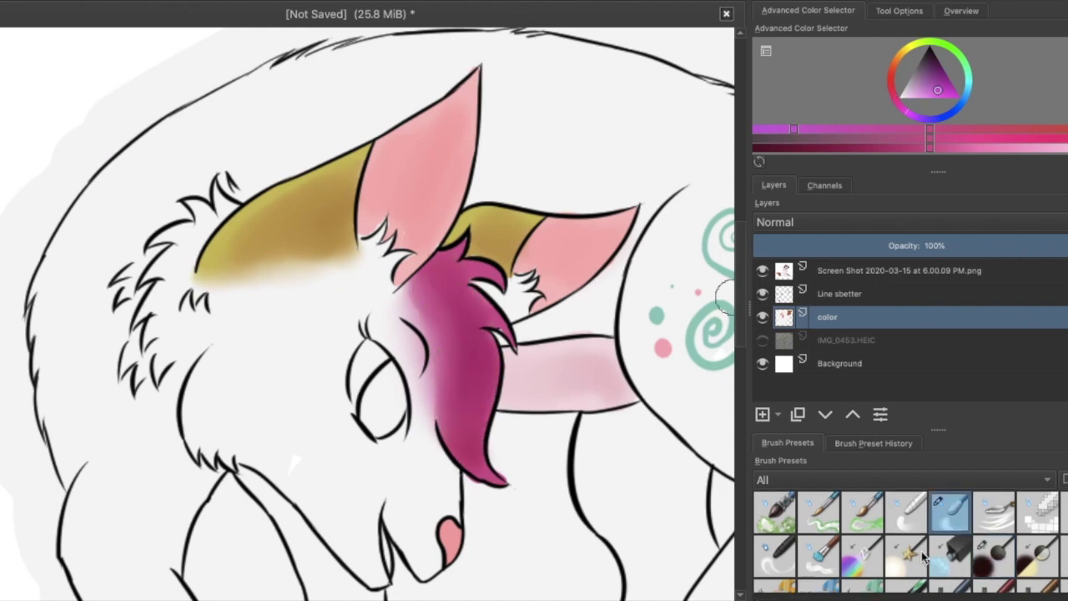
- Shade the brown tail with its own colour using the soft darkening brush, and blend the shadows
{"action": "scroll", "coordinate": [862, 468], "scroll_direction": "down", "scroll_amount": 1}
{"action": "scroll", "coordinate": [734, 367], "scroll_direction": "down", "scroll_amount": 3}
{"action": "scroll", "coordinate": [747, 317], "scroll_direction": "up", "scroll_amount": 3}
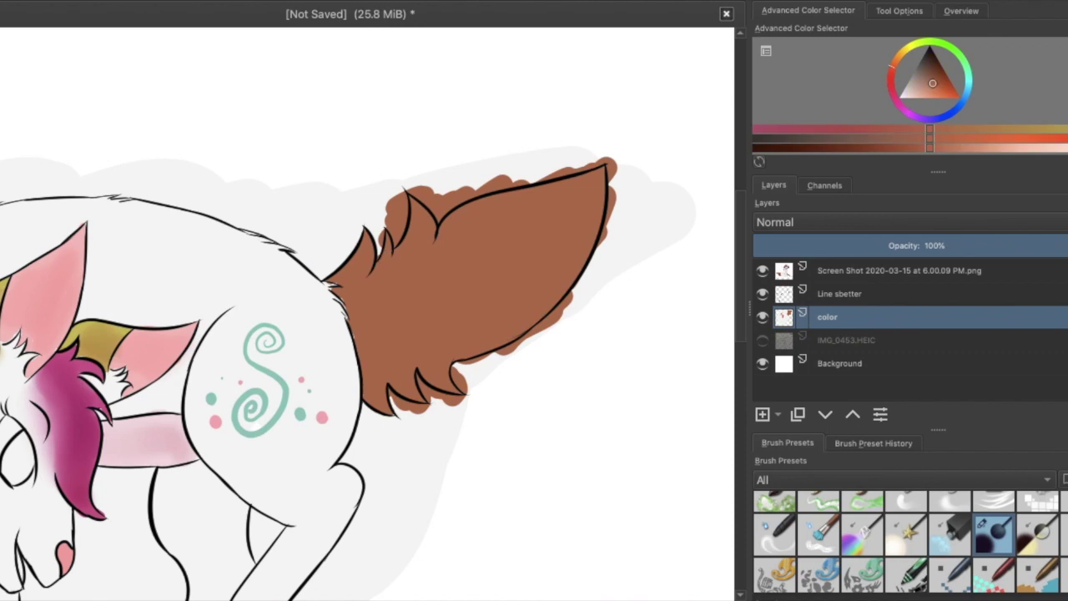
{"action": "mouse_move", "coordinate": [344, 304]}
{"action": "left_mouse_down"}
{"action": "mouse_move", "coordinate": [453, 305]}
{"action": "mouse_move", "coordinate": [480, 245]}
{"action": "mouse_move", "coordinate": [584, 217]}
{"action": "mouse_move", "coordinate": [543, 191]}
{"action": "left_mouse_up"}
{"action": "key", "text": "slash"}
{"action": "mouse_move", "coordinate": [499, 292]}
{"action": "left_mouse_down"}
{"action": "mouse_move", "coordinate": [425, 262]}
{"action": "mouse_move", "coordinate": [489, 239]}
{"action": "mouse_move", "coordinate": [620, 580]}
{"action": "mouse_move", "coordinate": [714, 171]}
{"action": "left_mouse_up"}
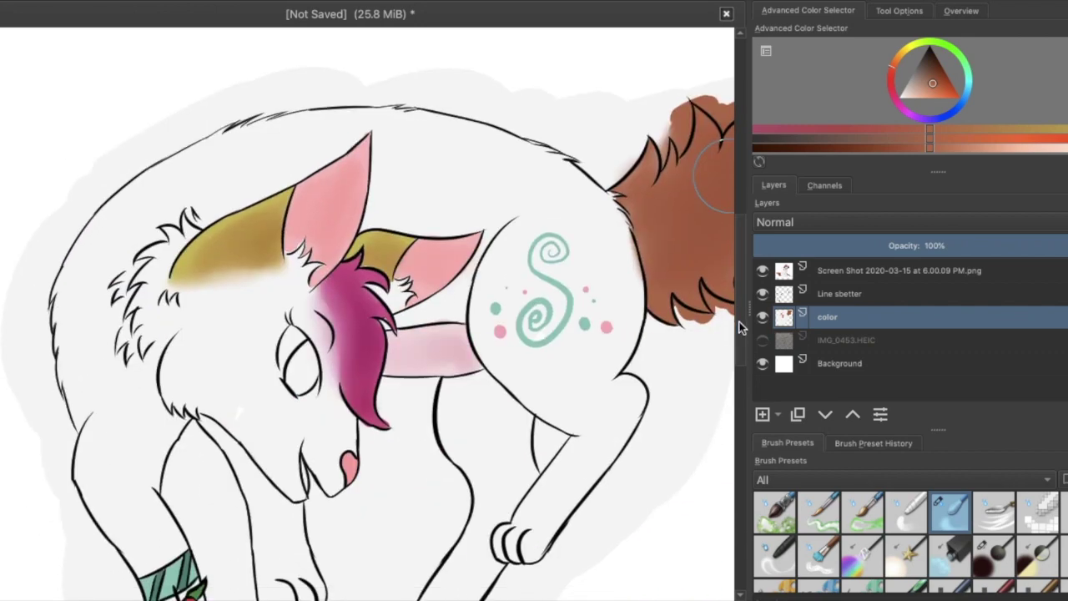
- Shade the teal band on the front leg with soft shadows in its own sampled colour
{"action": "scroll", "coordinate": [668, 342], "scroll_direction": "down", "scroll_amount": 5}
{"action": "scroll", "coordinate": [501, 359], "scroll_direction": "up", "scroll_amount": 5}
{"action": "left_click", "coordinate": [368, 347], "text": "ctrl"}
{"action": "key", "text": "slash"}
{"action": "left_click_drag", "start_coordinate": [318, 367], "coordinate": [411, 338]}
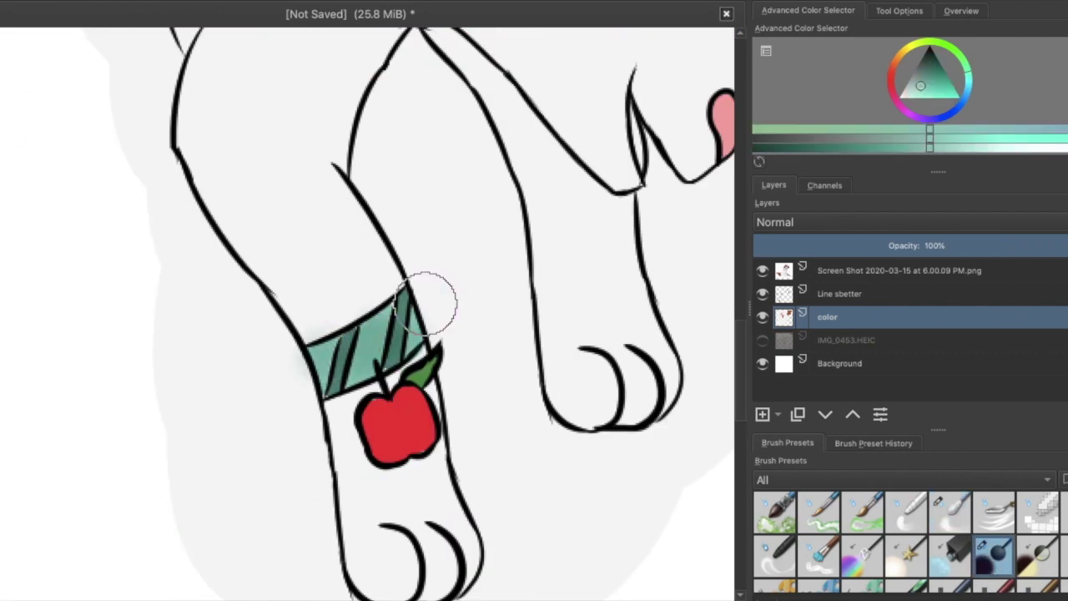
{"action": "left_click", "coordinate": [353, 354], "text": "ctrl"}
- Shade the red apple and its leaf in their own colours, and add a small pink highlight near the stem
{"action": "left_click", "coordinate": [391, 413], "text": "ctrl"}
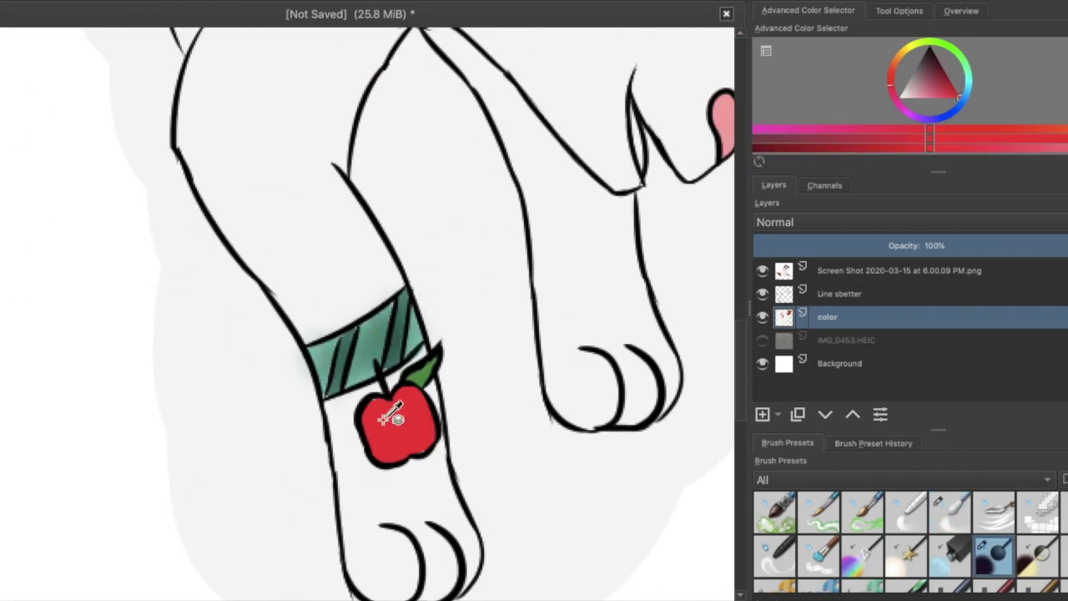
{"action": "key", "text": "slash"}
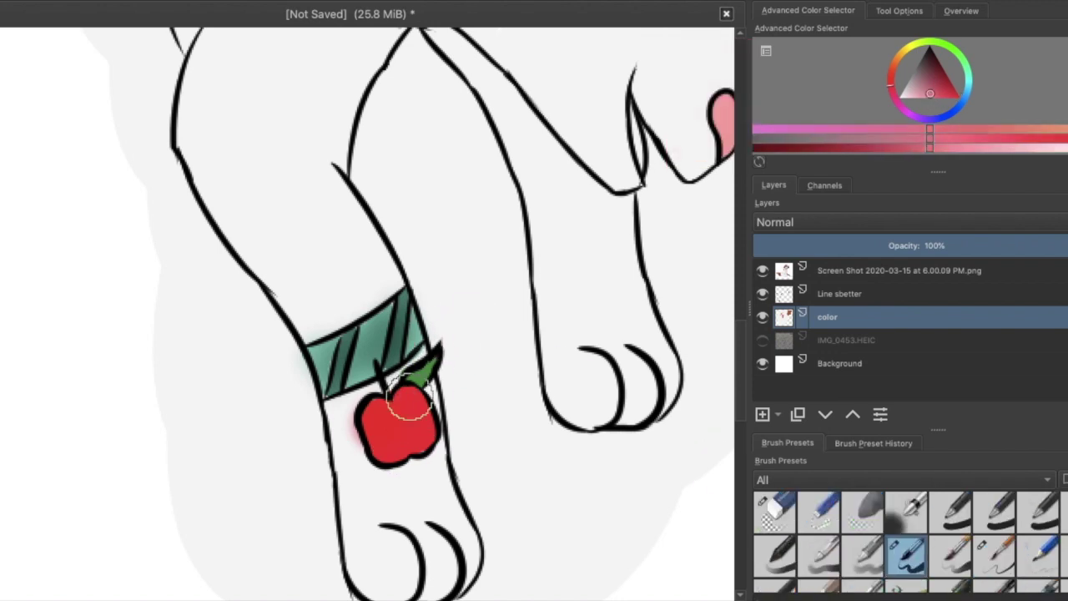
{"action": "key", "text": "slash"}
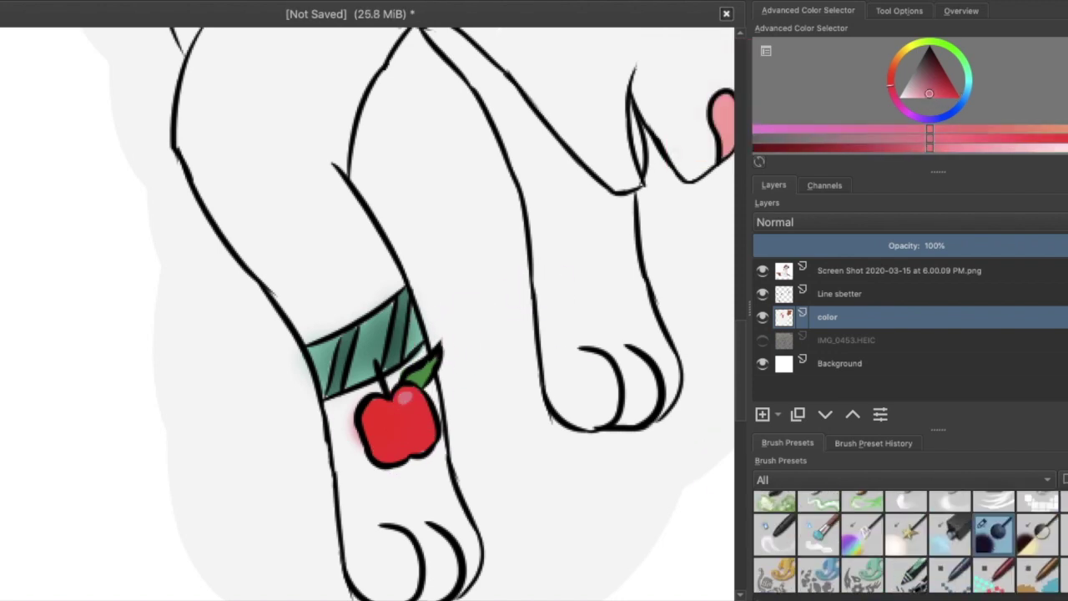
{"action": "scroll", "coordinate": [347, 361], "scroll_direction": "down", "scroll_amount": 2}
{"action": "left_click", "coordinate": [422, 371], "text": "ctrl"}
{"action": "scroll", "coordinate": [421, 372], "scroll_direction": "down", "scroll_amount": 2}
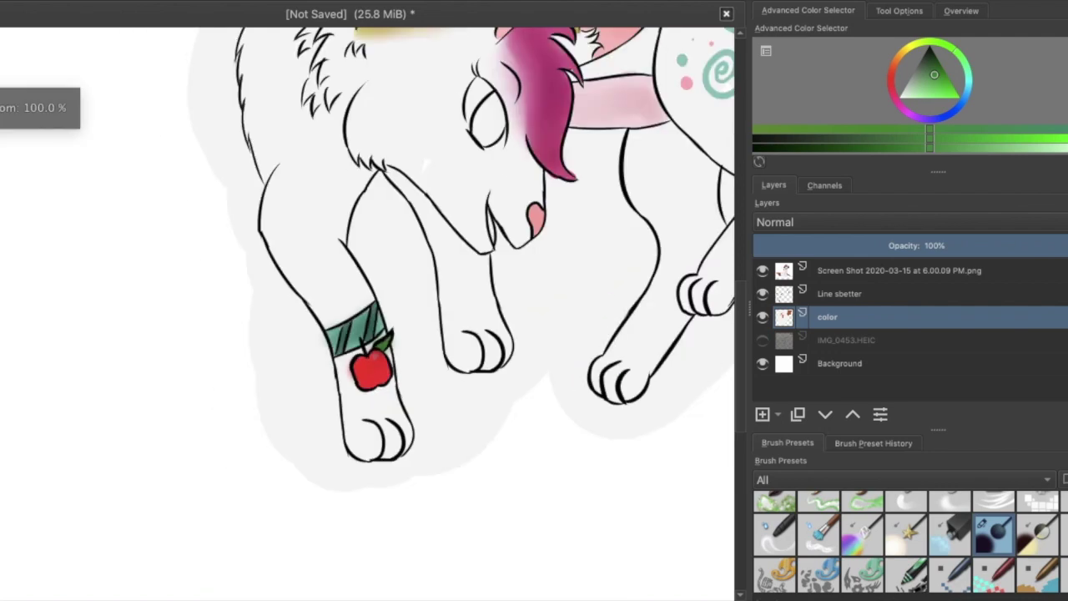
- Sample the dark purple of the reference character's eye
{"action": "scroll", "coordinate": [500, 250], "scroll_direction": "up", "scroll_amount": 2}
{"action": "scroll", "coordinate": [641, 434], "scroll_direction": "up", "scroll_amount": 2}
{"action": "scroll", "coordinate": [322, 584], "scroll_direction": "down", "scroll_amount": 3}
{"action": "scroll", "coordinate": [167, 208], "scroll_direction": "up", "scroll_amount": 3}
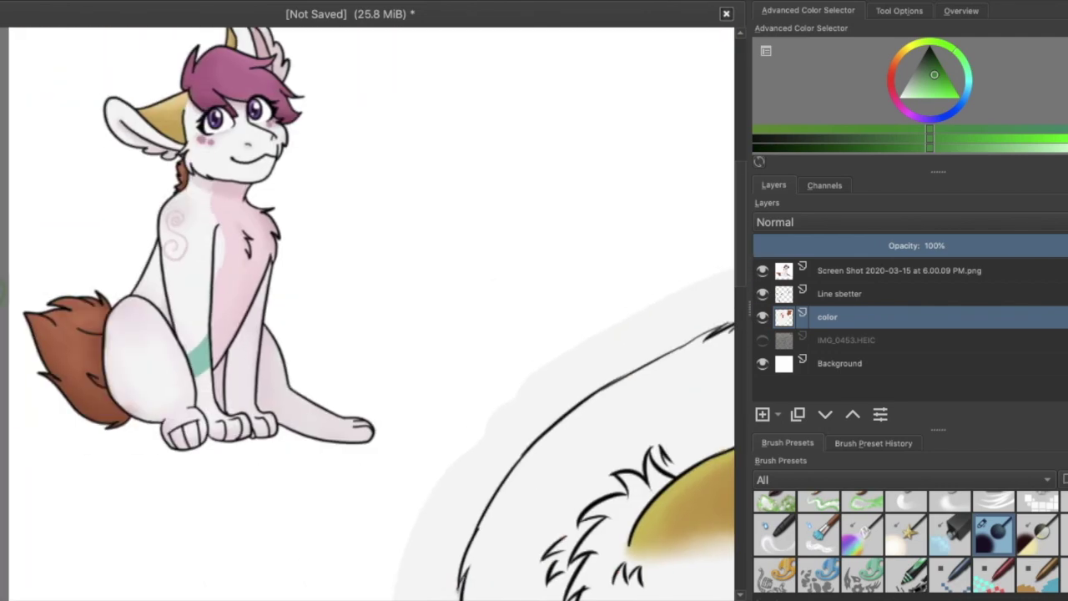
{"action": "left_click", "coordinate": [225, 117], "text": "ctrl"}
{"action": "scroll", "coordinate": [501, 375], "scroll_direction": "up", "scroll_amount": 3}
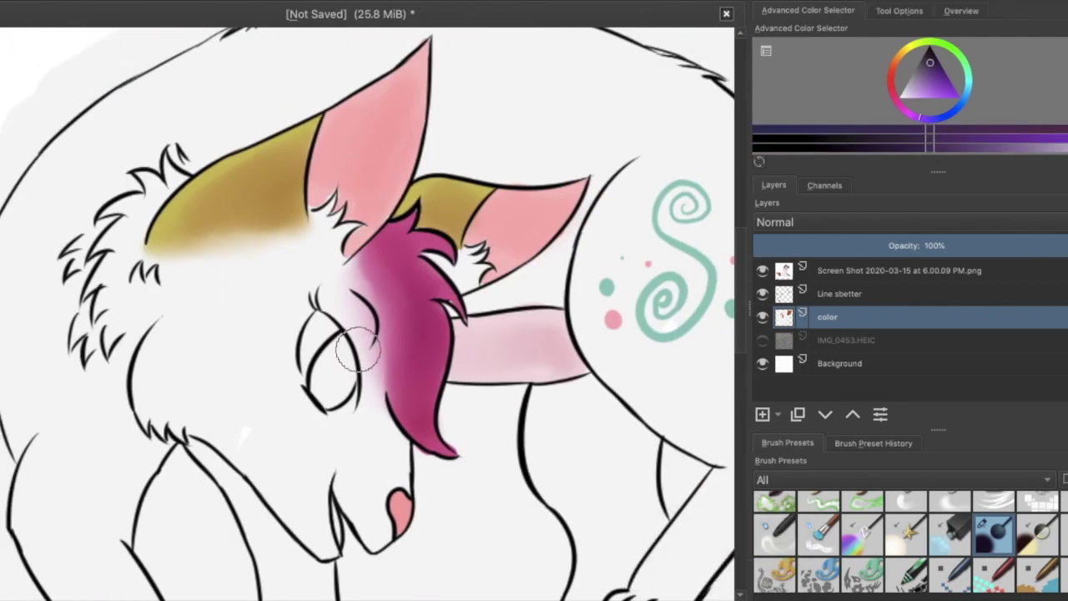
{"action": "scroll", "coordinate": [359, 351], "scroll_direction": "up", "scroll_amount": 2}
{"action": "key", "text": "d"}
{"action": "key", "text": "slash"}
{"action": "key", "text": "ctrl+z"}
{"action": "left_click", "coordinate": [314, 354]}
{"action": "key", "text": "ctrl+z"}
{"action": "left_click", "coordinate": [325, 359]}
{"action": "key", "text": "ctrl+z"}
{"action": "scroll", "coordinate": [317, 358], "scroll_direction": "down", "scroll_amount": 1}
{"action": "left_click", "coordinate": [326, 350]}
{"action": "key", "text": "ctrl+z"}
{"action": "left_click", "coordinate": [325, 348]}
{"action": "key", "text": "ctrl+z"}
- Place a round solid black pupil in the lower part of the eye on the Line sbetter layer
{"action": "key", "text": "Page_Up"}
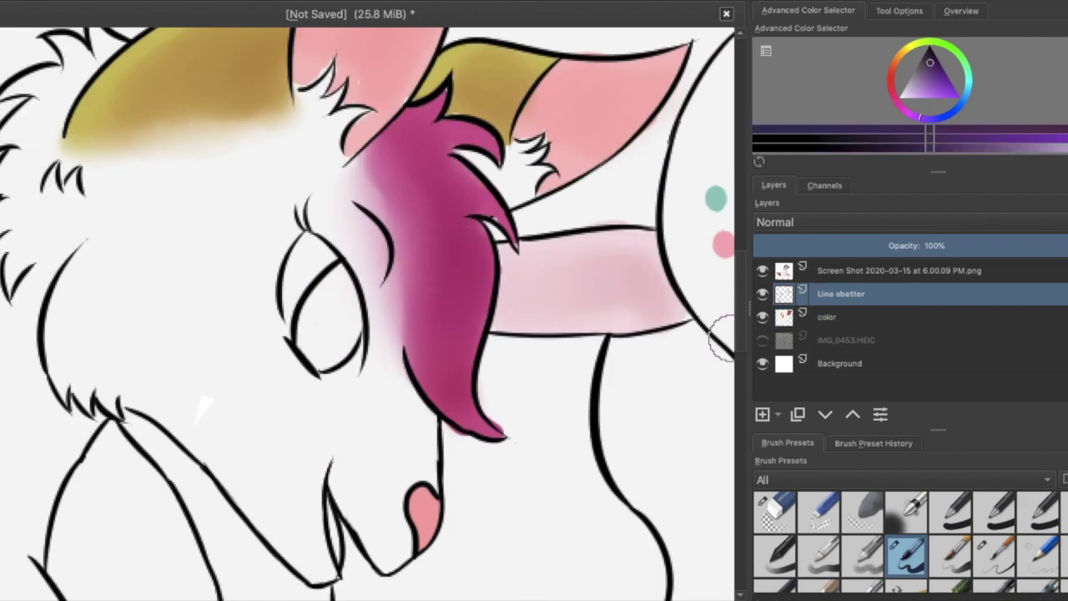
{"action": "left_click", "coordinate": [321, 343]}
{"action": "key", "text": "Page_Up"}
{"action": "key", "text": "x"}
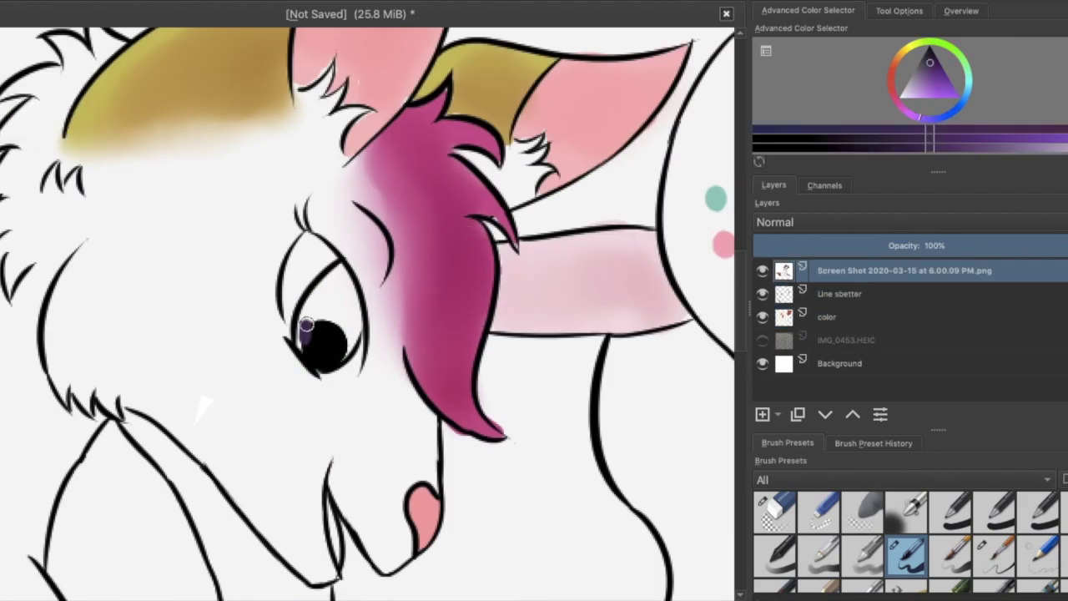
{"action": "left_click", "coordinate": [852, 297]}
{"action": "key", "text": "ctrl+z"}
{"action": "left_click", "coordinate": [840, 317]}
{"action": "left_click", "coordinate": [845, 296]}
{"action": "key", "text": "x"}
{"action": "left_click", "coordinate": [323, 343]}
{"action": "key", "text": "ctrl+z"}
{"action": "left_click", "coordinate": [325, 342]}
- On the color layer, fill the iris around the pupil with purple and a lighter purple near its upper tip
{"action": "left_click", "coordinate": [835, 318]}
{"action": "key", "text": "x"}
{"action": "left_click", "coordinate": [927, 83]}
{"action": "mouse_move", "coordinate": [311, 299]}
{"action": "left_mouse_down"}
{"action": "mouse_move", "coordinate": [325, 317]}
{"action": "mouse_move", "coordinate": [352, 321]}
{"action": "left_mouse_up"}
{"action": "left_click", "coordinate": [908, 95]}
{"action": "mouse_move", "coordinate": [329, 276]}
{"action": "left_mouse_down"}
{"action": "mouse_move", "coordinate": [357, 330]}
{"action": "mouse_move", "coordinate": [334, 271]}
{"action": "mouse_move", "coordinate": [347, 292]}
{"action": "left_mouse_up"}
{"action": "scroll", "coordinate": [922, 537], "scroll_direction": "down", "scroll_amount": 2}
{"action": "left_click", "coordinate": [949, 555]}
- Add dark purple to the upper part of the iris and blend it into the lighter tone
{"action": "left_click", "coordinate": [930, 63]}
{"action": "scroll", "coordinate": [907, 542], "scroll_direction": "up", "scroll_amount": 3}
{"action": "left_click", "coordinate": [906, 551]}
{"action": "left_click", "coordinate": [338, 284]}
{"action": "left_click", "coordinate": [330, 298]}
{"action": "key", "text": "/"}
{"action": "left_click_drag", "start_coordinate": [313, 283], "coordinate": [332, 311]}
- Add a brighter violet to the upper iris and try blending it down toward the pupil
{"action": "left_click", "coordinate": [943, 79]}
{"action": "scroll", "coordinate": [907, 543], "scroll_direction": "up", "scroll_amount": 3}
{"action": "left_click", "coordinate": [906, 551]}
{"action": "left_click", "coordinate": [334, 288]}
{"action": "left_click", "coordinate": [338, 305]}
{"action": "key", "text": "/"}
{"action": "mouse_move", "coordinate": [317, 283]}
{"action": "left_mouse_down"}
{"action": "mouse_move", "coordinate": [344, 308]}
{"action": "mouse_move", "coordinate": [331, 320]}
{"action": "mouse_move", "coordinate": [336, 349]}
{"action": "mouse_move", "coordinate": [313, 335]}
{"action": "left_mouse_up"}
{"action": "key", "text": "/"}
{"action": "key", "text": "ctrl+z"}
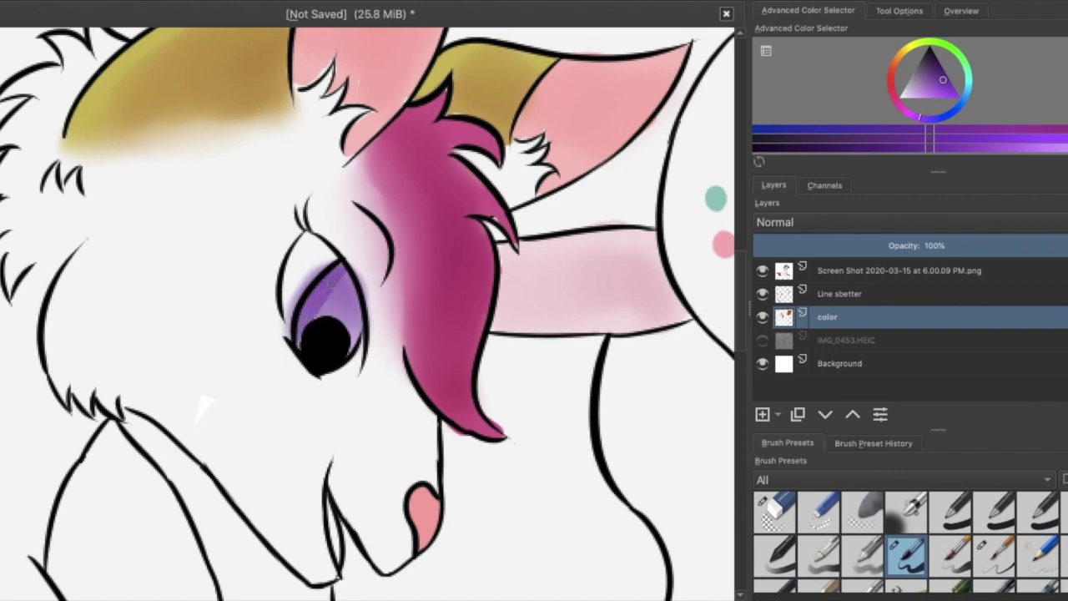
{"action": "mouse_move", "coordinate": [321, 301]}
{"action": "left_mouse_down"}
{"action": "mouse_move", "coordinate": [338, 321]}
{"action": "mouse_move", "coordinate": [325, 304]}
{"action": "left_mouse_up"}
{"action": "key", "text": "/"}
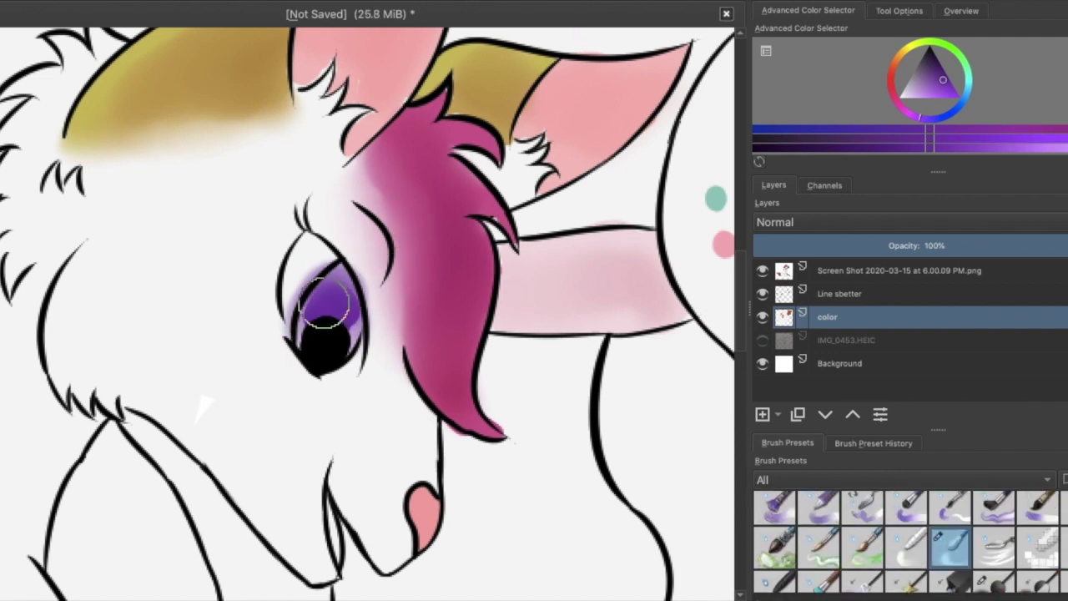
{"action": "key", "text": "ctrl+z"}
- Tint the iris with a warmer magenta-purple and blend it into the violet around the pupil
{"action": "left_click", "coordinate": [922, 97]}
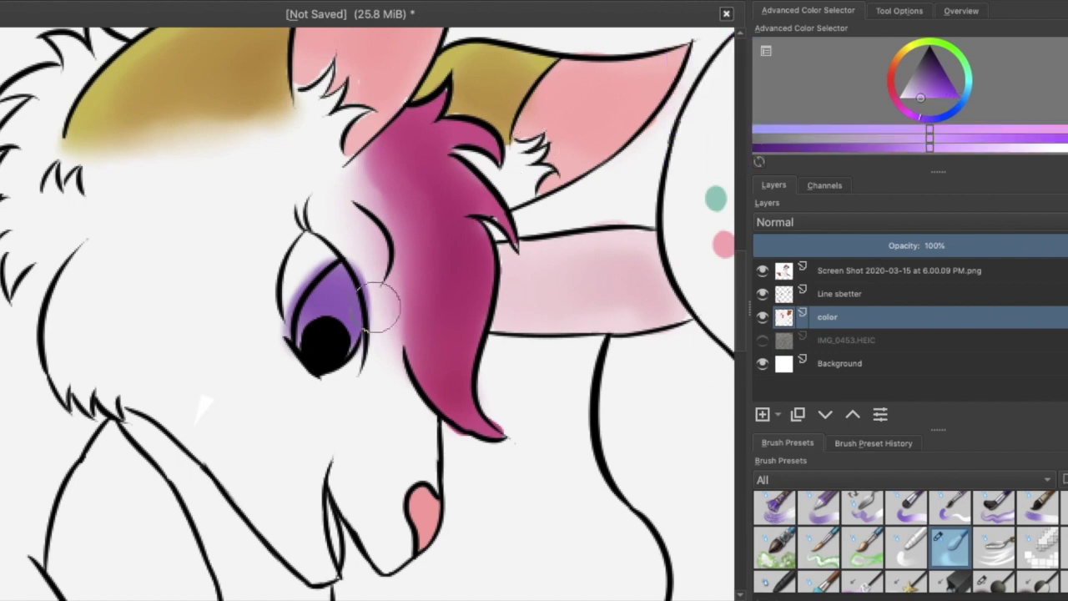
{"action": "key", "text": "slash"}
{"action": "left_click_drag", "start_coordinate": [320, 300], "coordinate": [324, 307]}
{"action": "left_click", "coordinate": [547, 265], "text": "ctrl"}
{"action": "key", "text": "slash"}
{"action": "key", "text": "slash"}
{"action": "key", "text": "ctrl+z"}
{"action": "left_click", "coordinate": [502, 357], "text": "ctrl"}
{"action": "key", "text": "slash"}
{"action": "key", "text": "slash"}
{"action": "key", "text": "slash"}
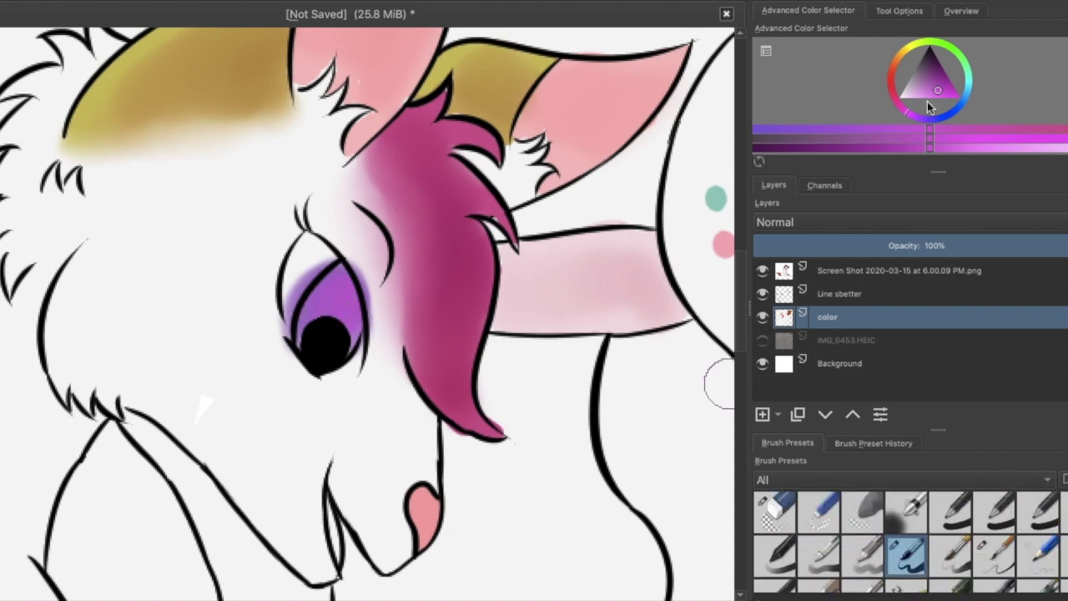
- Paint the exposed eyeball white and cover the purple spill beside it with the off-white coat colour
{"action": "left_click", "coordinate": [276, 238], "text": "ctrl"}
{"action": "left_click_drag", "start_coordinate": [307, 243], "coordinate": [288, 313]}
{"action": "left_click", "coordinate": [95, 310], "text": "ctrl"}
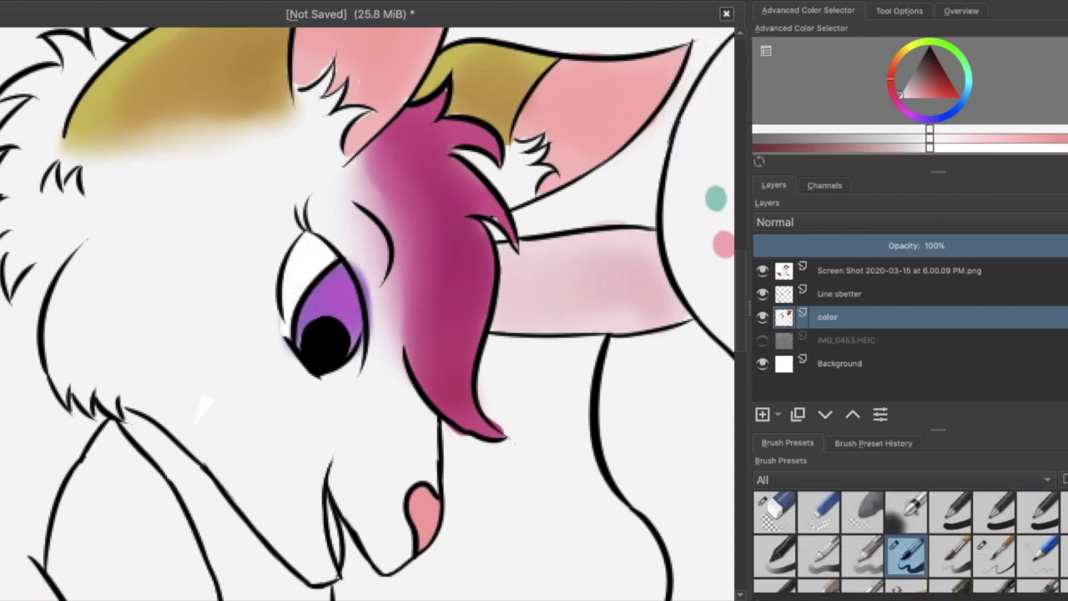
- Cover the pink and purple haze around the brow and between the eye and fringe with off-white
{"action": "scroll", "coordinate": [380, 271], "scroll_direction": "down", "scroll_amount": 5}
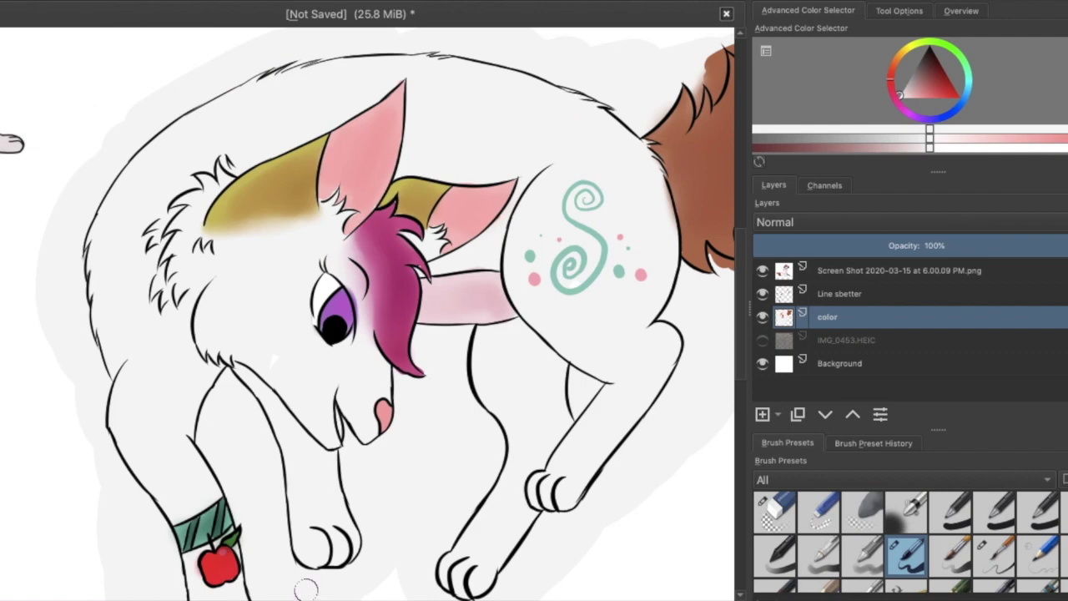
{"action": "scroll", "coordinate": [380, 271], "scroll_direction": "up", "scroll_amount": 3}
{"action": "scroll", "coordinate": [685, 368], "scroll_direction": "up", "scroll_amount": 5}
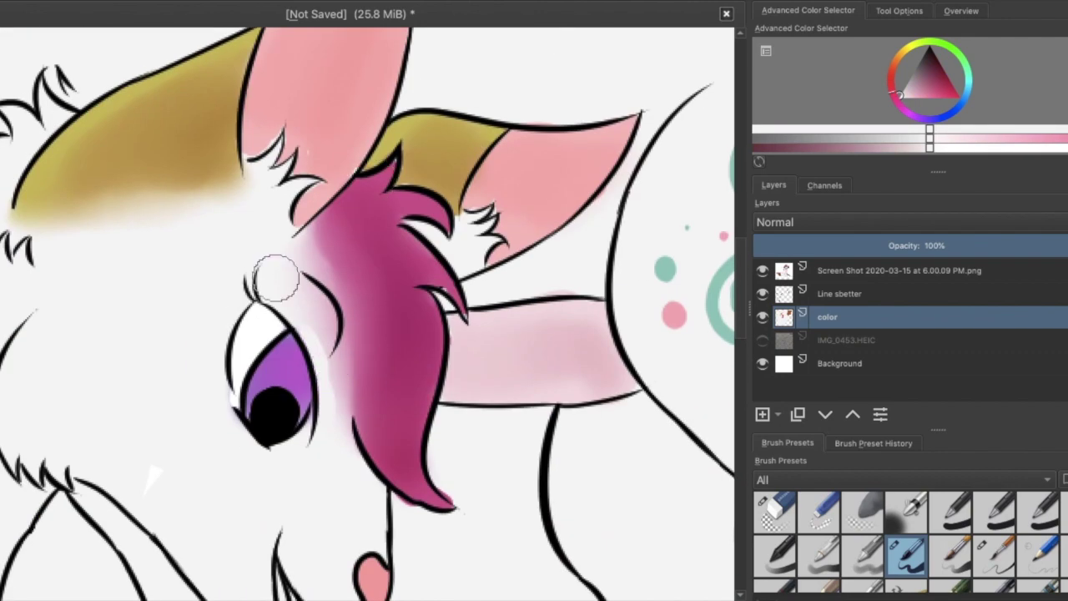
{"action": "left_click_drag", "start_coordinate": [275, 278], "coordinate": [297, 263]}
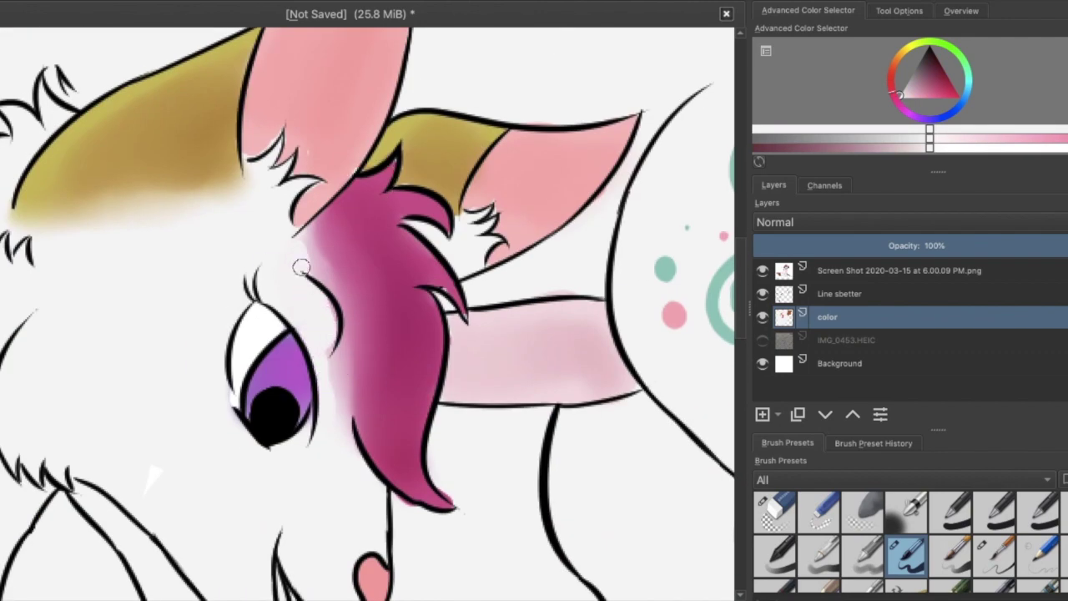
- Add a large round white highlight at the top of the pupil and a smaller one in the upper iris
{"action": "scroll", "coordinate": [304, 289], "scroll_direction": "down", "scroll_amount": 3}
{"action": "scroll", "coordinate": [280, 238], "scroll_direction": "up", "scroll_amount": 4}
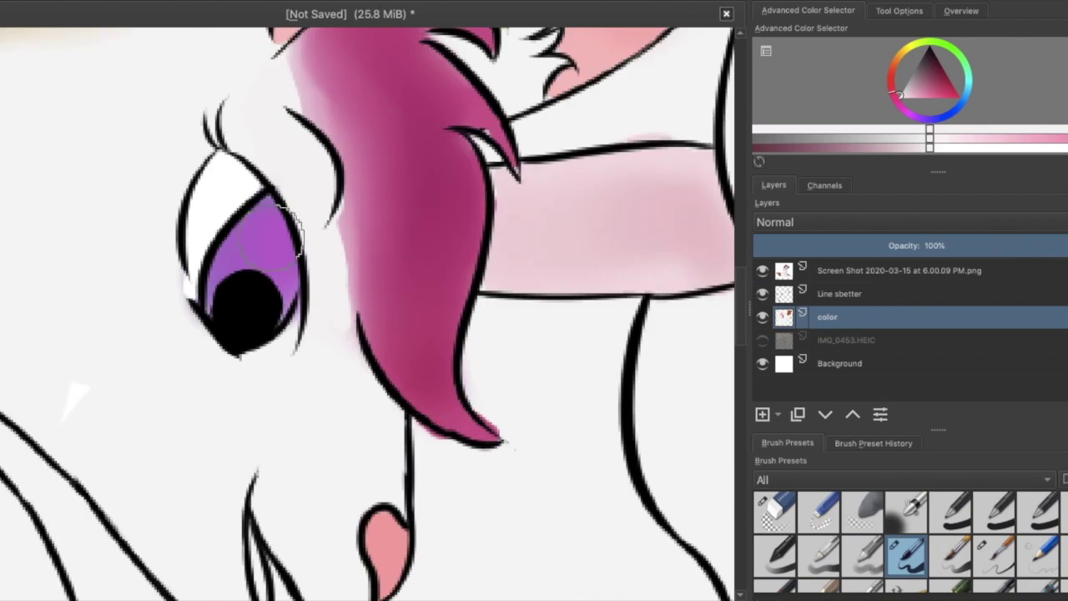
{"action": "left_click", "coordinate": [831, 294]}
{"action": "left_click", "coordinate": [826, 317]}
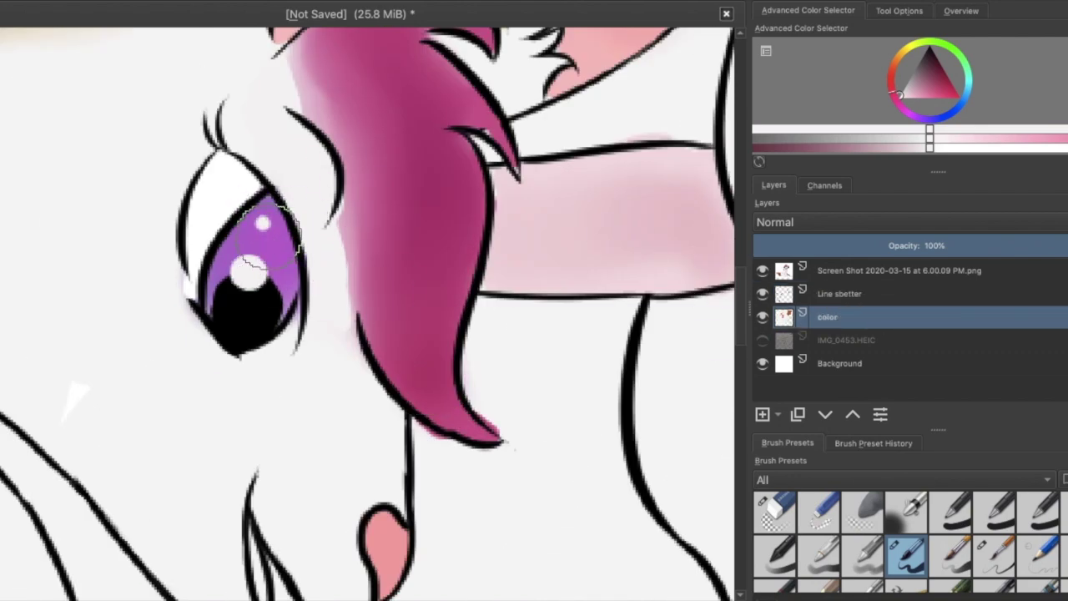
- Fill the animal's open mouth with a deep pink-red
{"action": "key", "text": "minus"}
{"action": "key", "text": "l"}
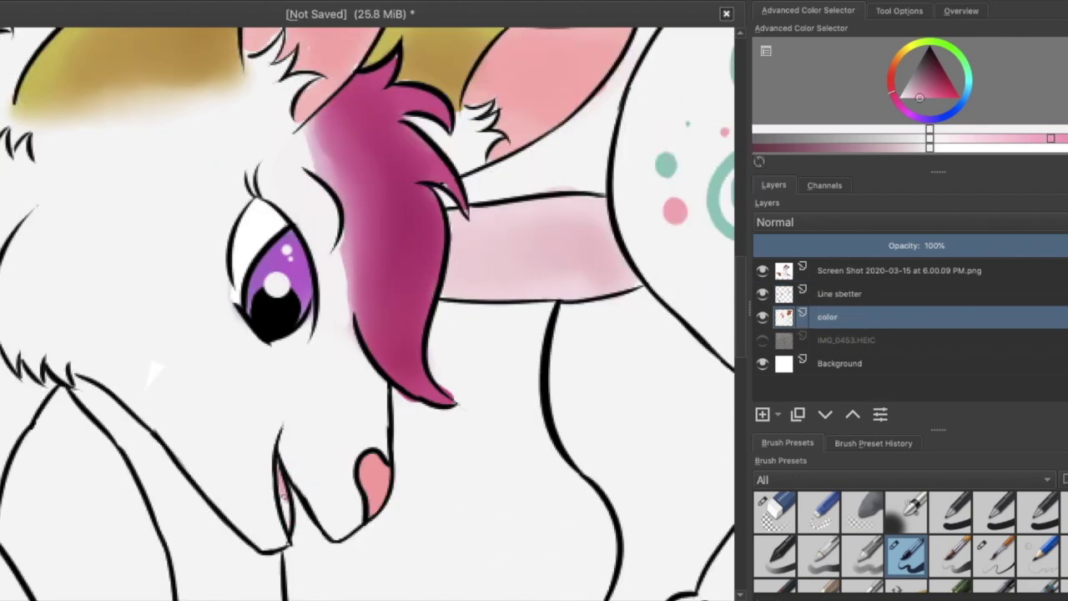
{"action": "left_click", "coordinate": [288, 506], "text": "ctrl"}
{"action": "key", "text": "slash"}
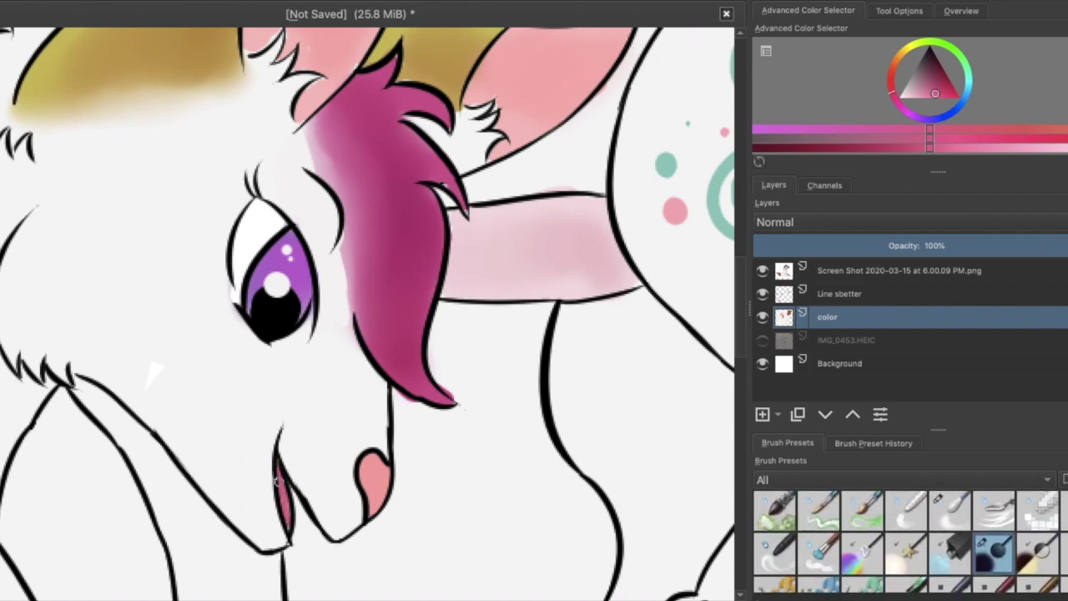
- Paint over the white wedge on the cheek with off-white and remove the pasted Screen Shot reference layer
{"action": "key", "text": "minus"}
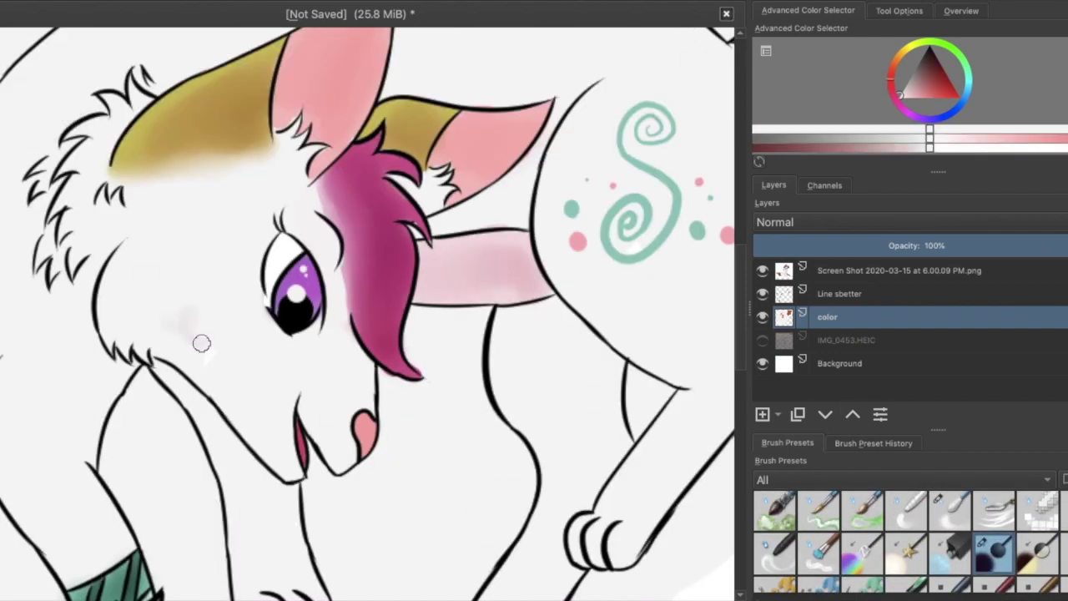
{"action": "key", "text": "slash"}
{"action": "key", "text": "minus"}
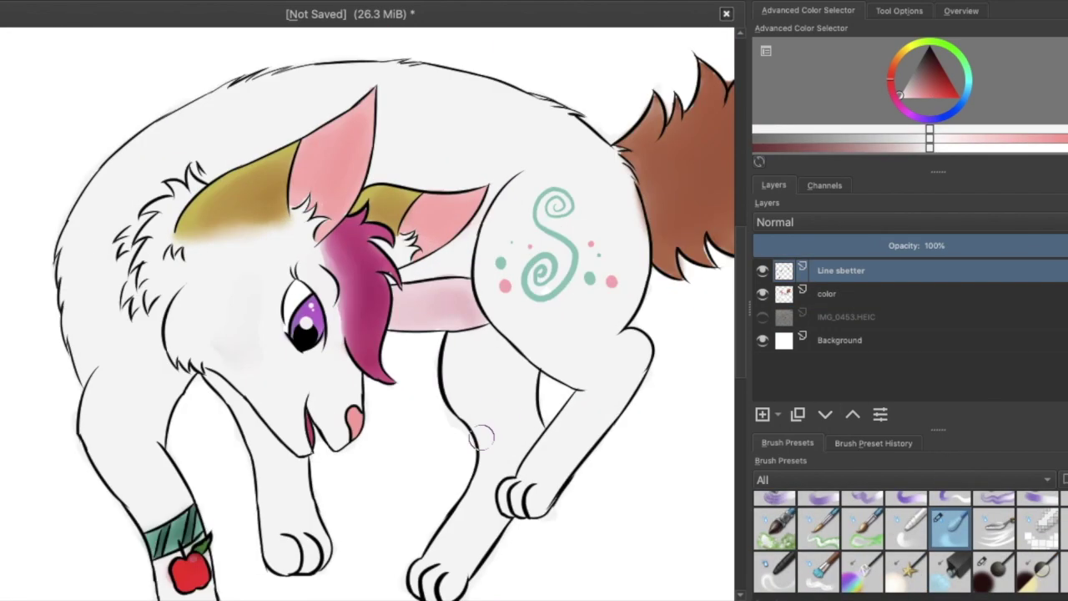
{"action": "scroll", "coordinate": [482, 436], "scroll_direction": "down", "scroll_amount": 3}
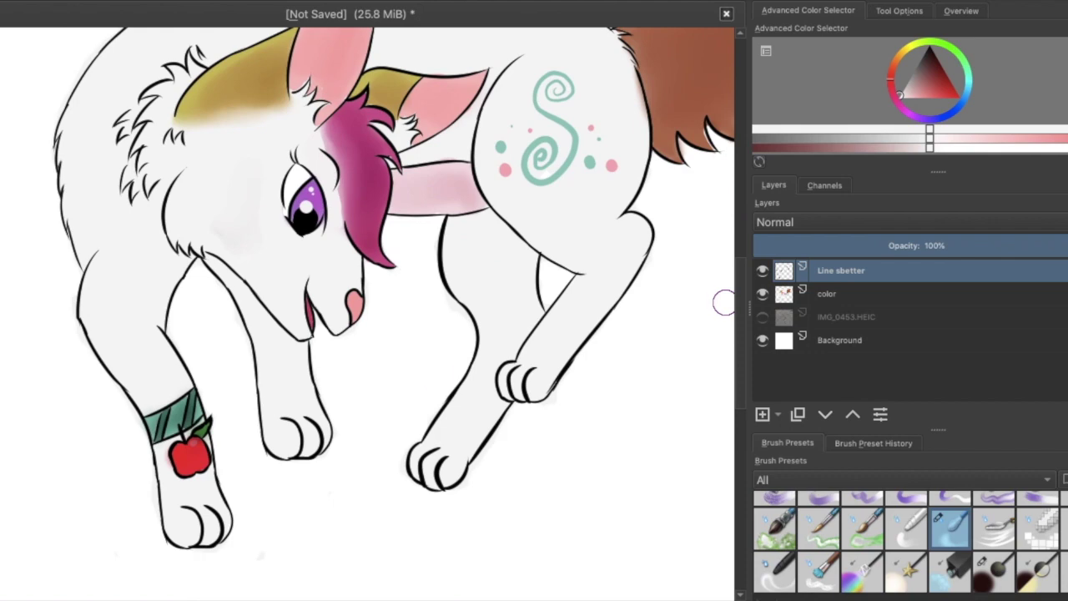
{"action": "key", "text": "slash"}
{"action": "key", "text": "plus"}
{"action": "mouse_move", "coordinate": [118, 208]}
{"action": "left_mouse_down"}
{"action": "mouse_move", "coordinate": [93, 275]}
{"action": "mouse_move", "coordinate": [96, 309]}
{"action": "left_mouse_up"}
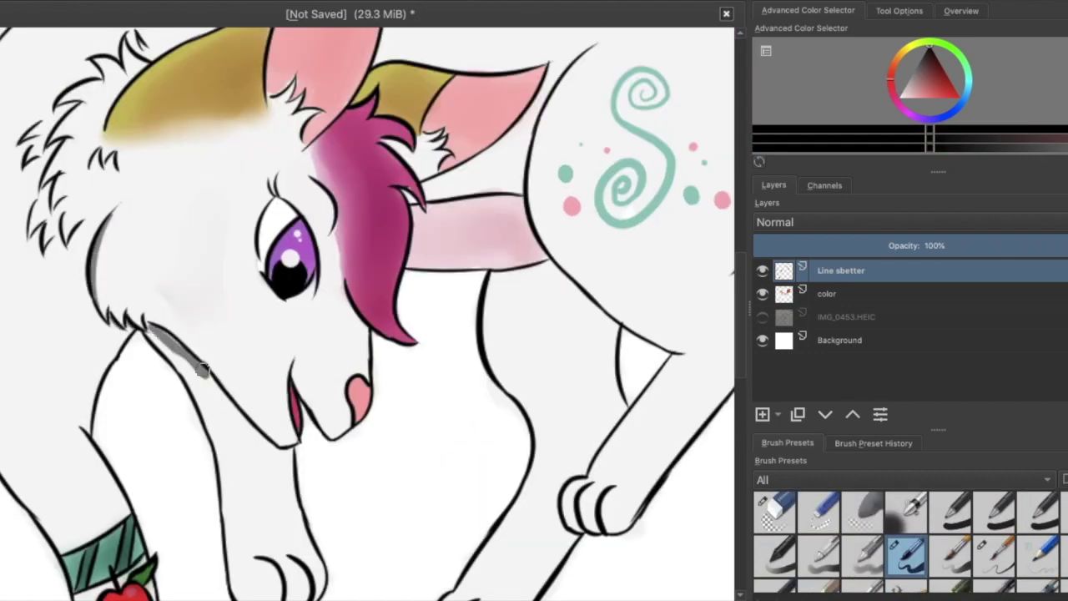
{"action": "key", "text": "plus"}
{"action": "mouse_move", "coordinate": [73, 332]}
{"action": "left_mouse_down"}
{"action": "mouse_move", "coordinate": [175, 438]}
{"action": "mouse_move", "coordinate": [260, 504]}
{"action": "left_mouse_up"}
{"action": "key", "text": "x"}
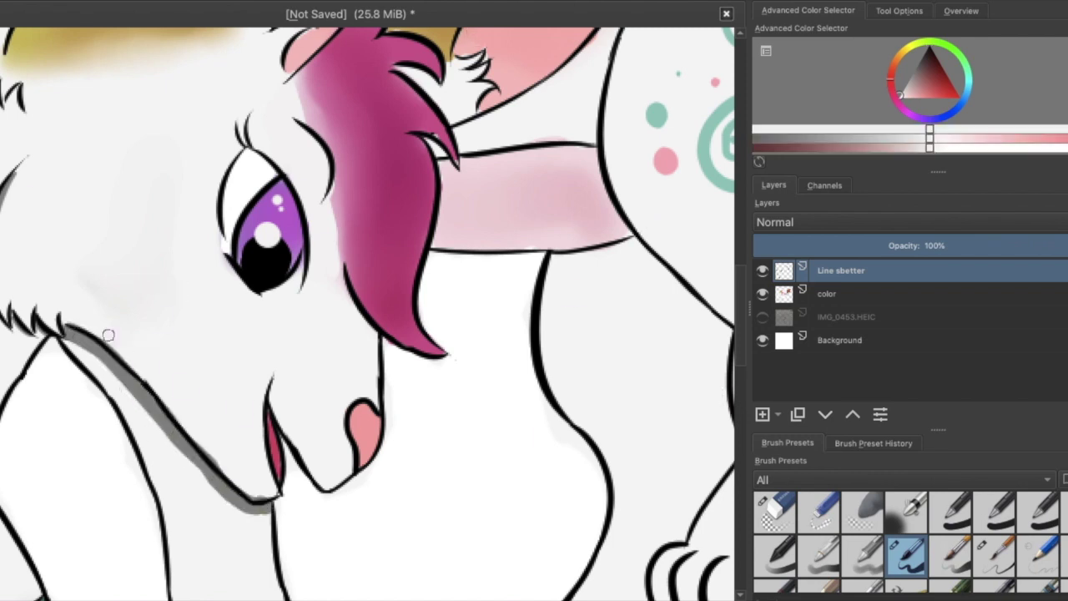
{"action": "key", "text": "ctrl+z"}
- Paint a semi-transparent grey shadow along the underside of the jaw and the cheek edge on the color layer
{"action": "key", "text": "Page_Down"}
{"action": "key", "text": "x"}
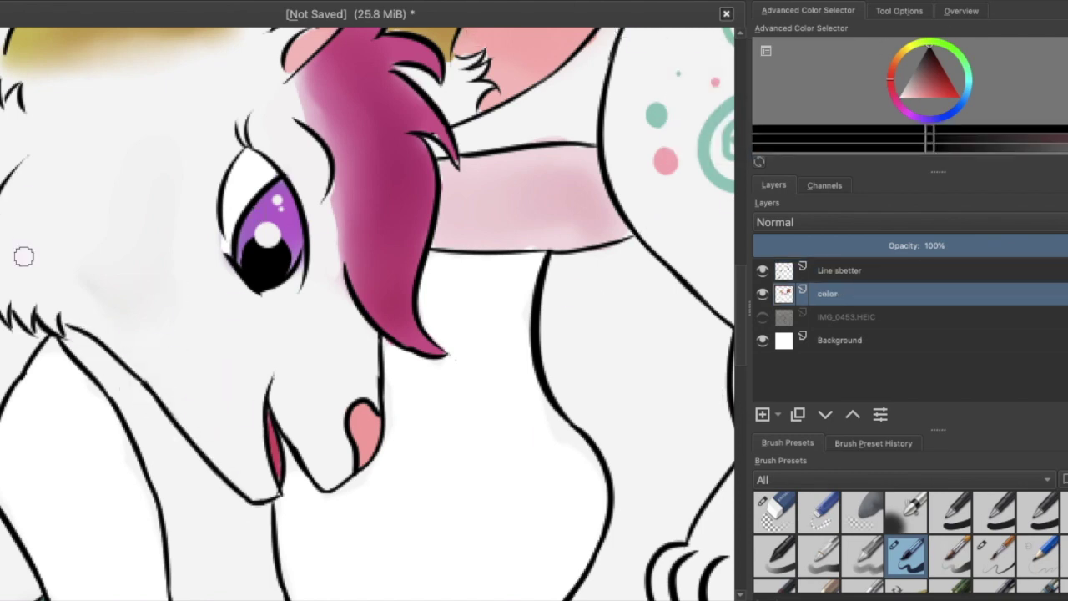
{"action": "left_click_drag", "start_coordinate": [74, 332], "coordinate": [261, 504]}
{"action": "key", "text": "x"}
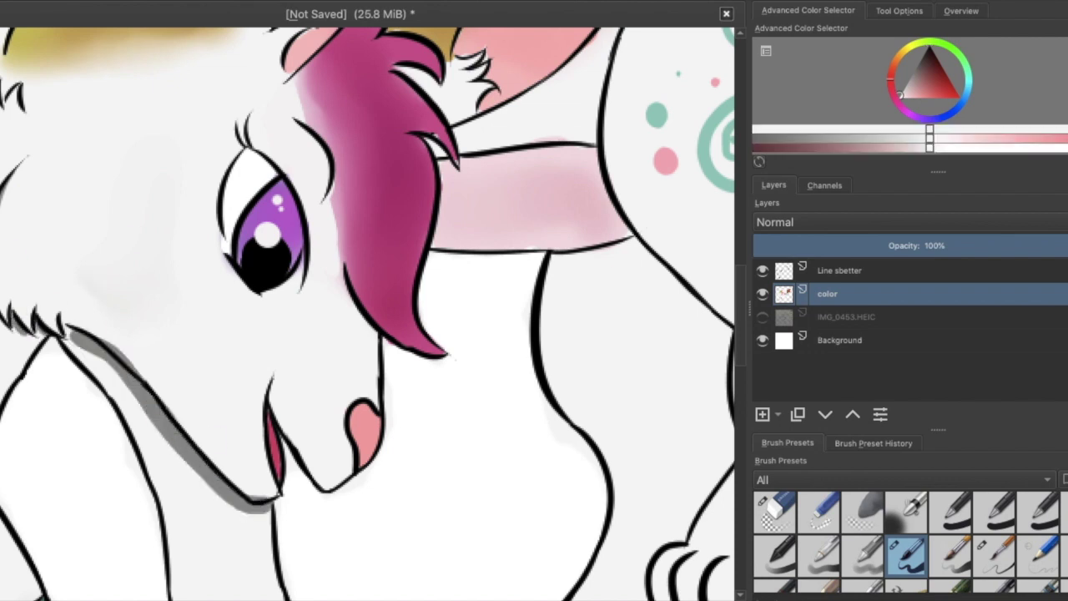
{"action": "key", "text": "x"}
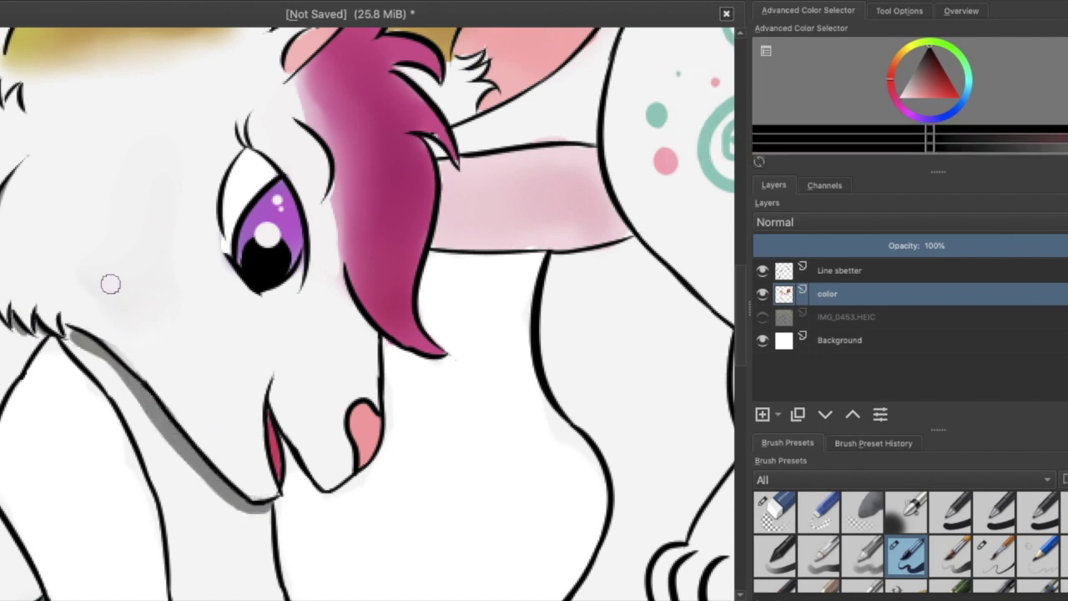
{"action": "key", "text": "minus"}
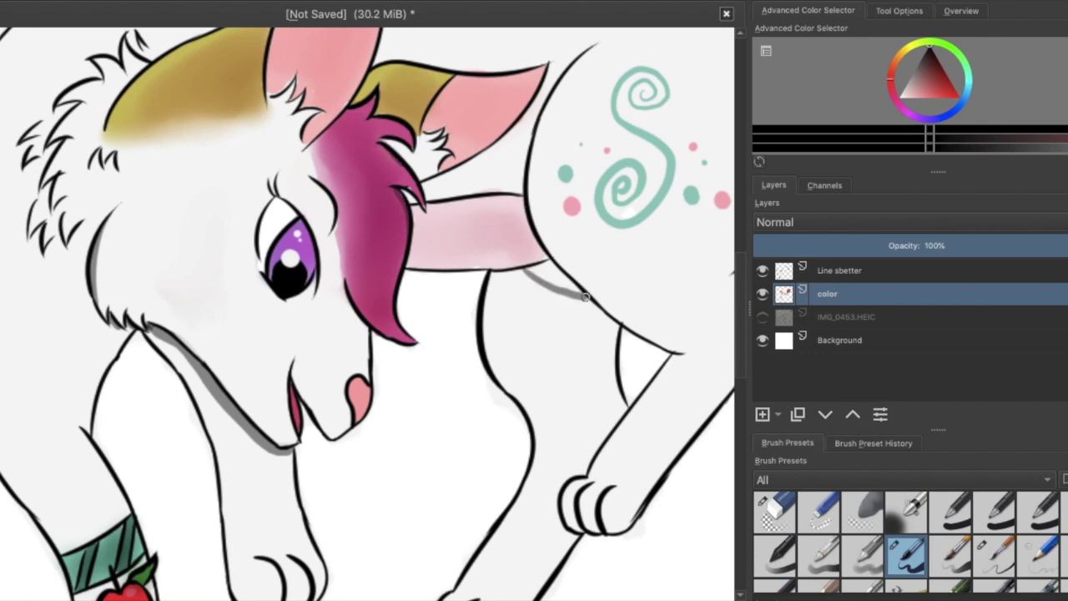
- Paint a solid grey shadow under the belly where it meets the far hind leg
{"action": "mouse_move", "coordinate": [541, 268]}
{"action": "left_mouse_down"}
{"action": "mouse_move", "coordinate": [609, 321]}
{"action": "mouse_move", "coordinate": [548, 268]}
{"action": "left_mouse_up"}
{"action": "key", "text": "ctrl+z"}
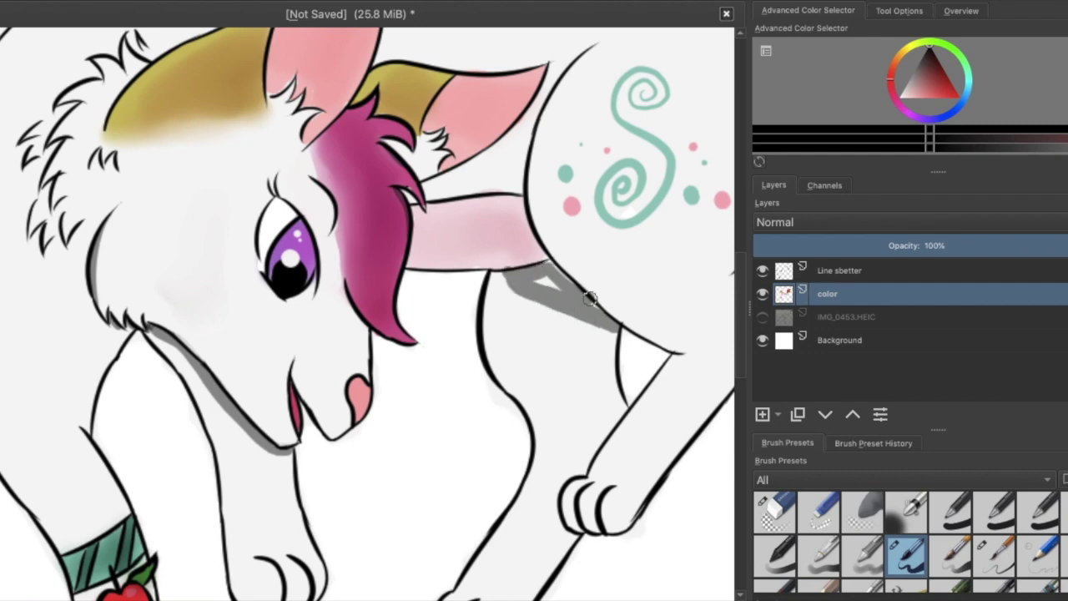
{"action": "key", "text": "plus"}
{"action": "mouse_move", "coordinate": [498, 537]}
{"action": "left_mouse_down"}
{"action": "mouse_move", "coordinate": [231, 270]}
{"action": "mouse_move", "coordinate": [250, 250]}
{"action": "mouse_move", "coordinate": [226, 242]}
{"action": "left_mouse_up"}
- Add small grey shadows behind the front elbow, below the apple and beneath the raised hind paw
{"action": "key", "text": "minus"}
{"action": "scroll", "coordinate": [169, 378], "scroll_direction": "left", "scroll_amount": 5}
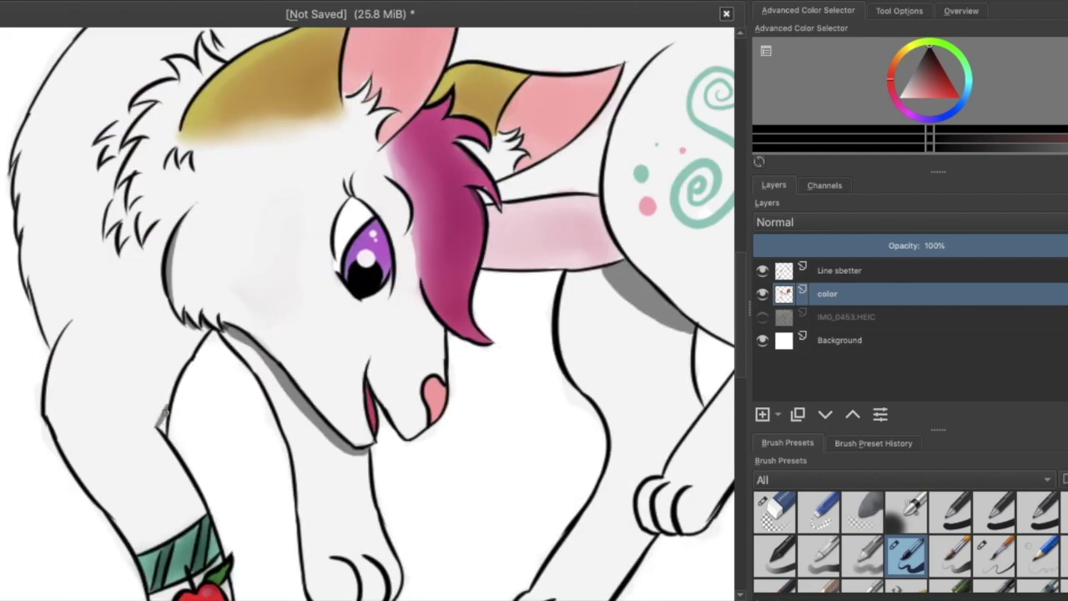
{"action": "scroll", "coordinate": [232, 402], "scroll_direction": "down", "scroll_amount": 5}
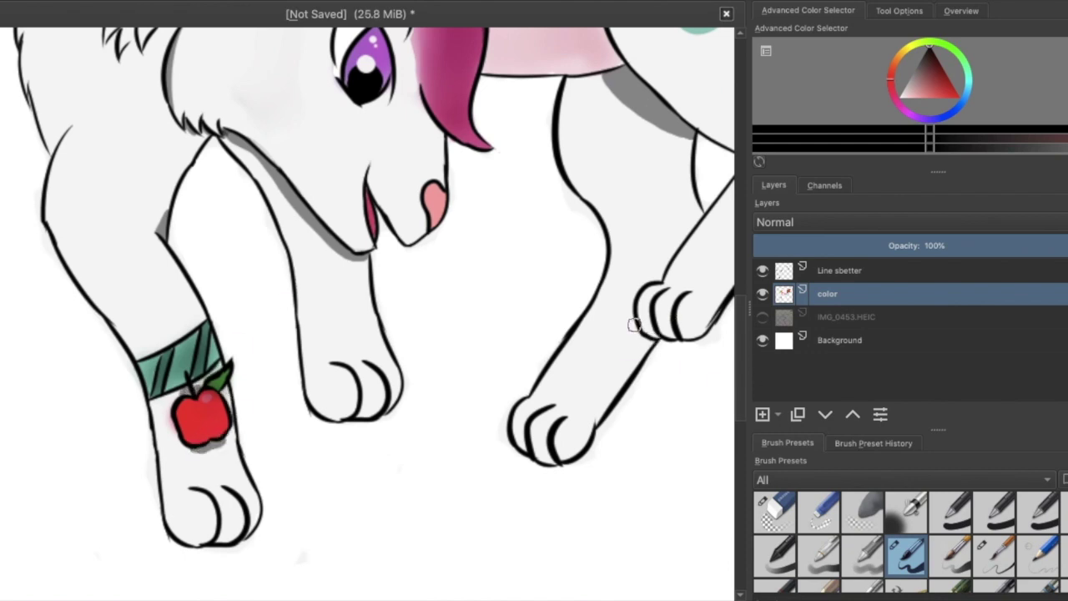
- Add thin grey shadows to the neck fur, below the ears, beside the fringe and along the tail tufts
{"action": "scroll", "coordinate": [634, 325], "scroll_direction": "up", "scroll_amount": 8}
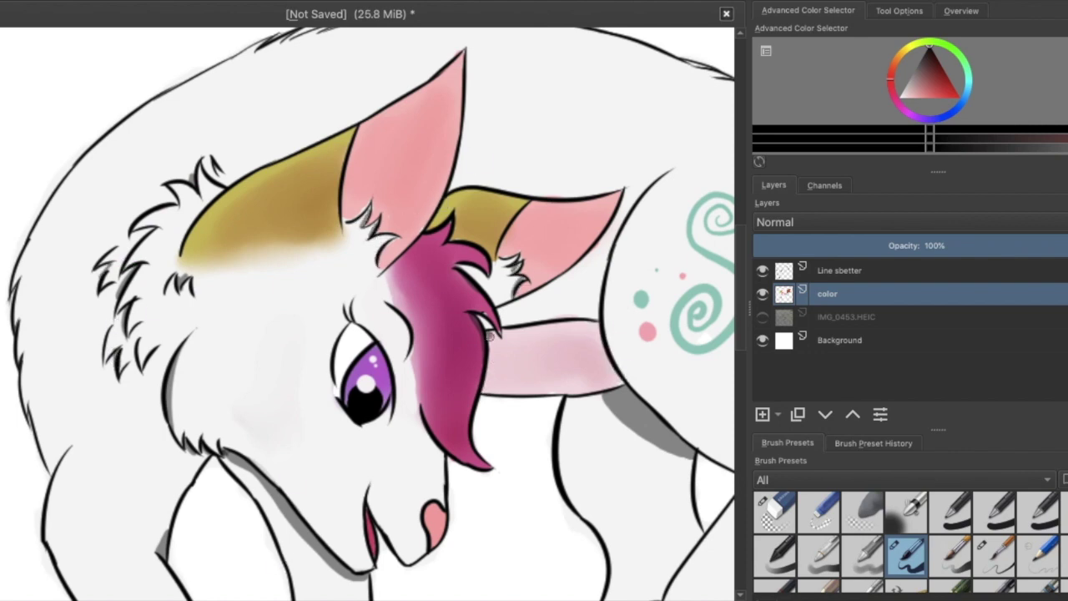
{"action": "scroll", "coordinate": [492, 331], "scroll_direction": "right", "scroll_amount": 2}
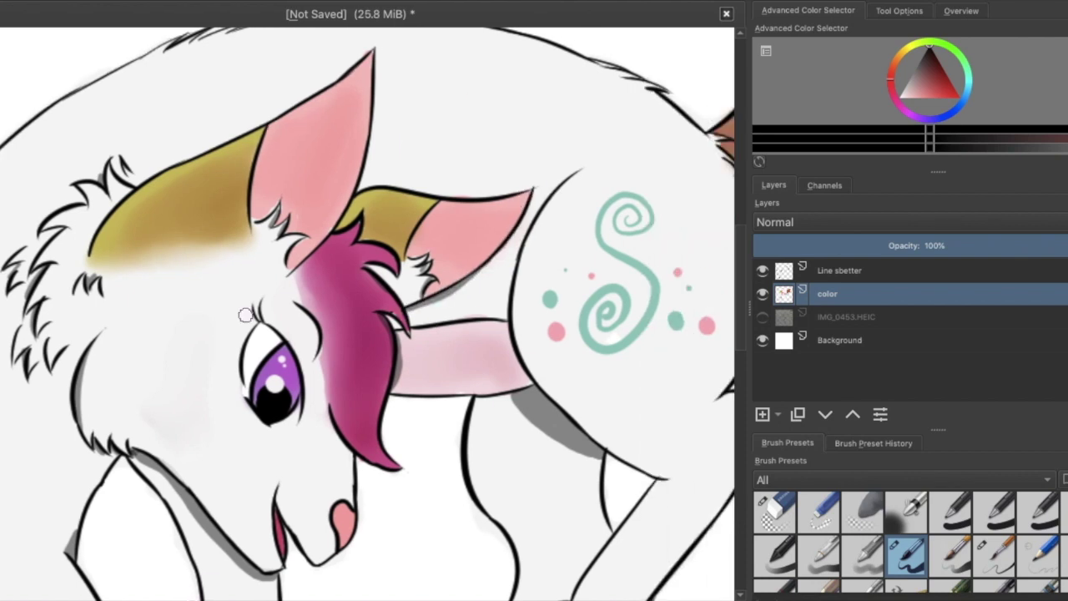
{"action": "scroll", "coordinate": [360, 492], "scroll_direction": "right", "scroll_amount": 5}
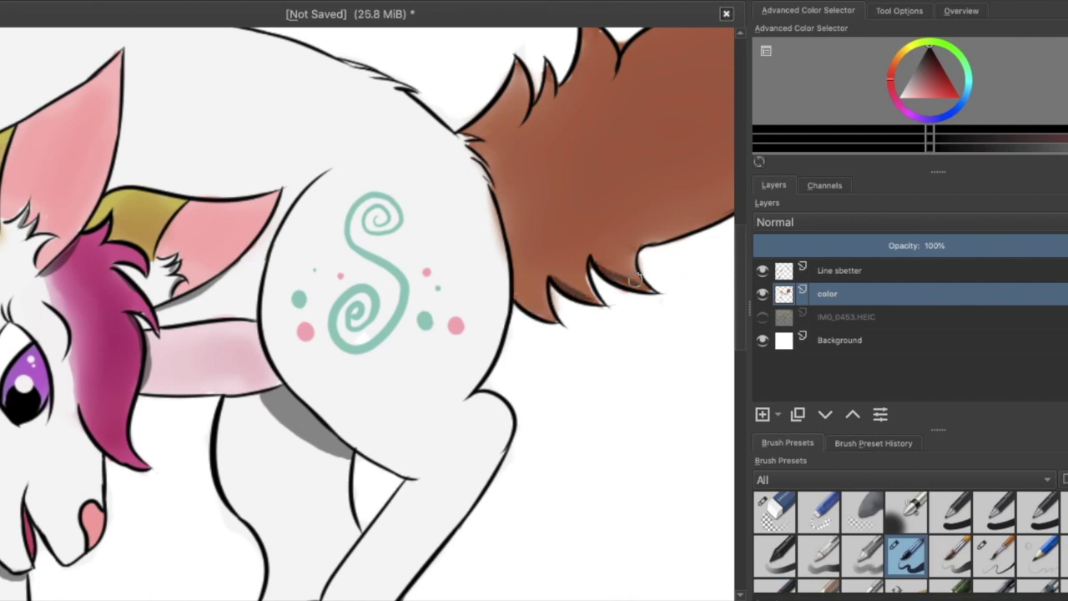
{"action": "scroll", "coordinate": [635, 281], "scroll_direction": "up", "scroll_amount": 2}
{"action": "scroll", "coordinate": [615, 311], "scroll_direction": "down", "scroll_amount": 1}
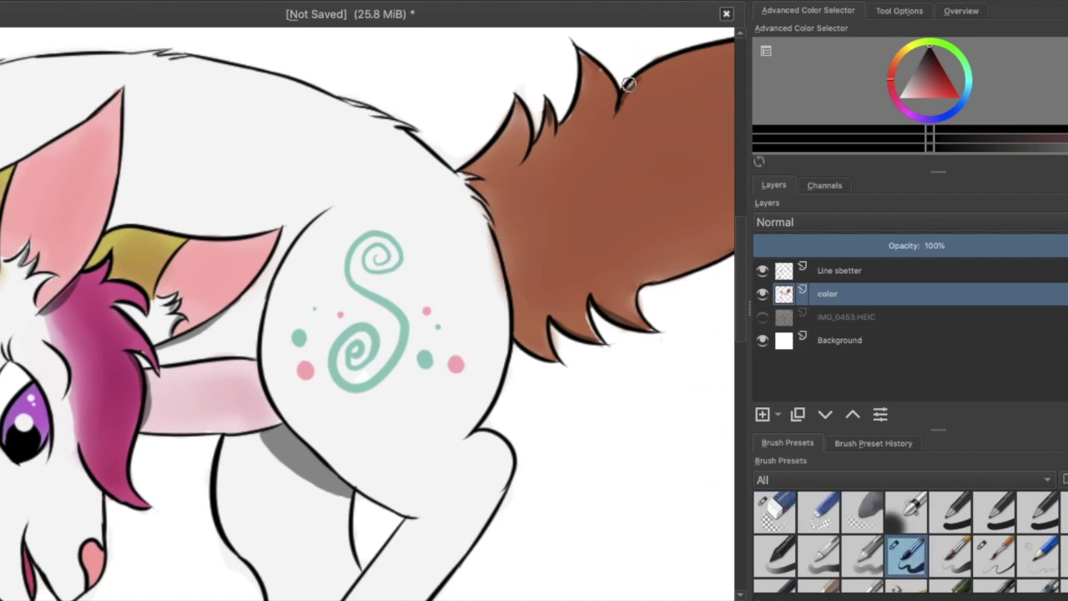
- Add an off-white highlight to the nose and a lighter pink highlight along the fringe's outer edge
{"action": "key", "text": "minus"}
{"action": "key", "text": "minus"}
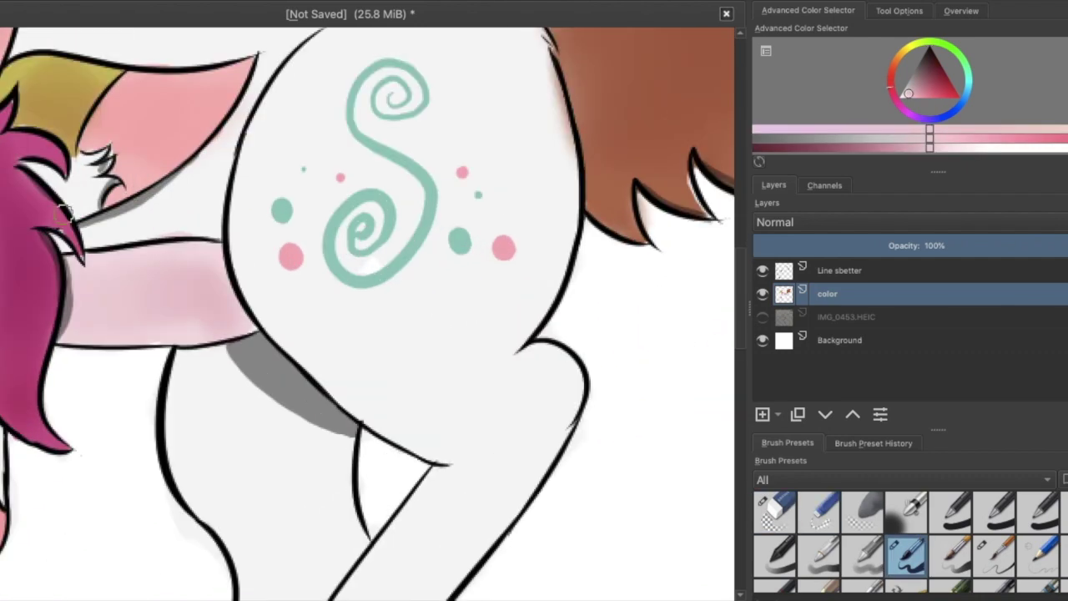
{"action": "key", "text": "minus"}
{"action": "key", "text": "minus"}
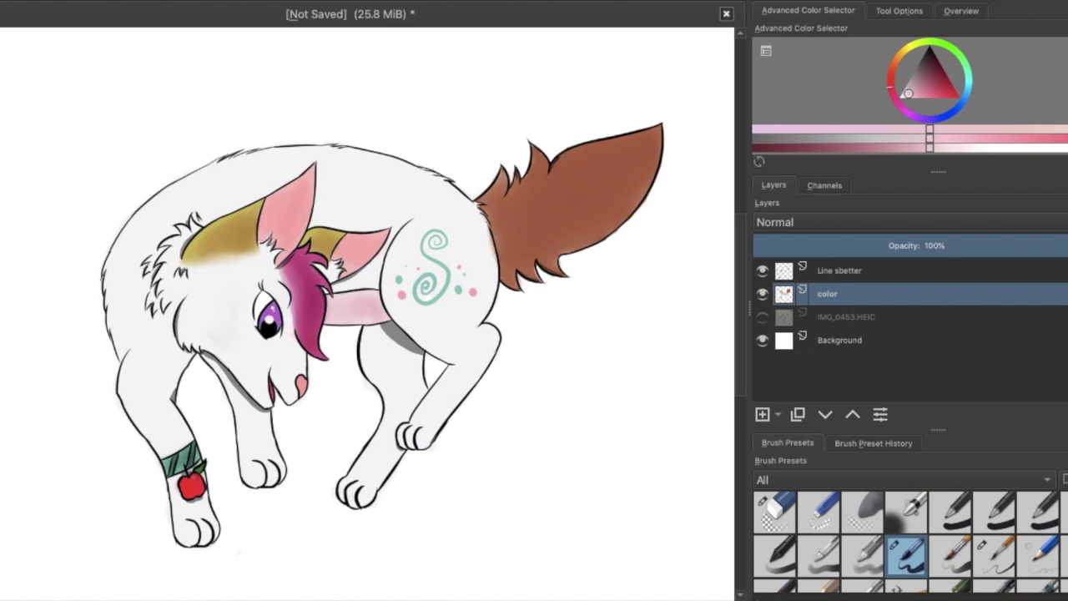
{"action": "scroll", "coordinate": [277, 349], "scroll_direction": "up", "scroll_amount": 4}
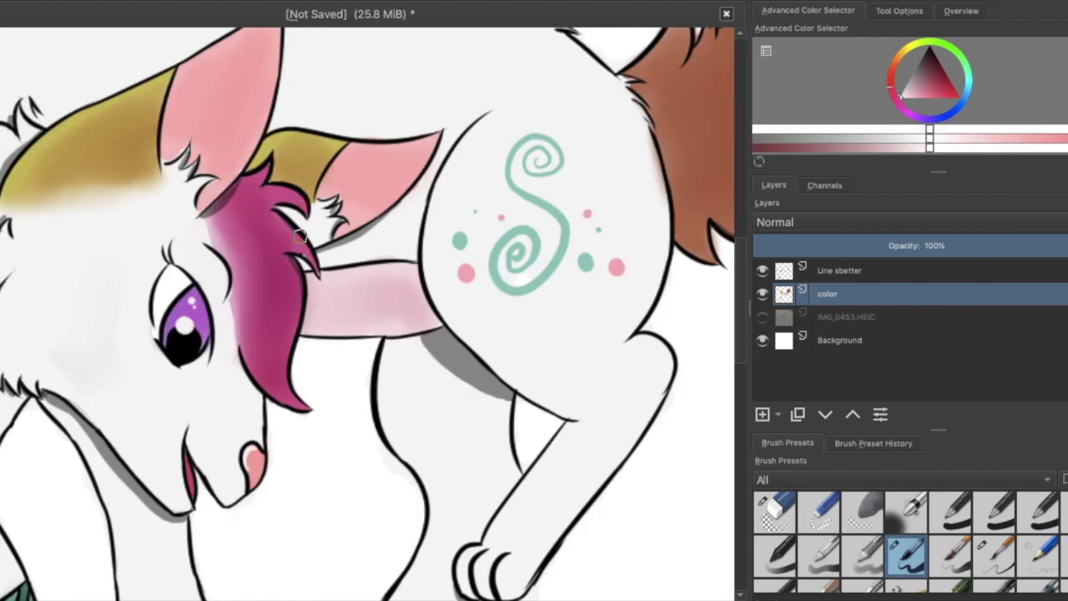
{"action": "left_click", "coordinate": [300, 204], "text": "ctrl"}
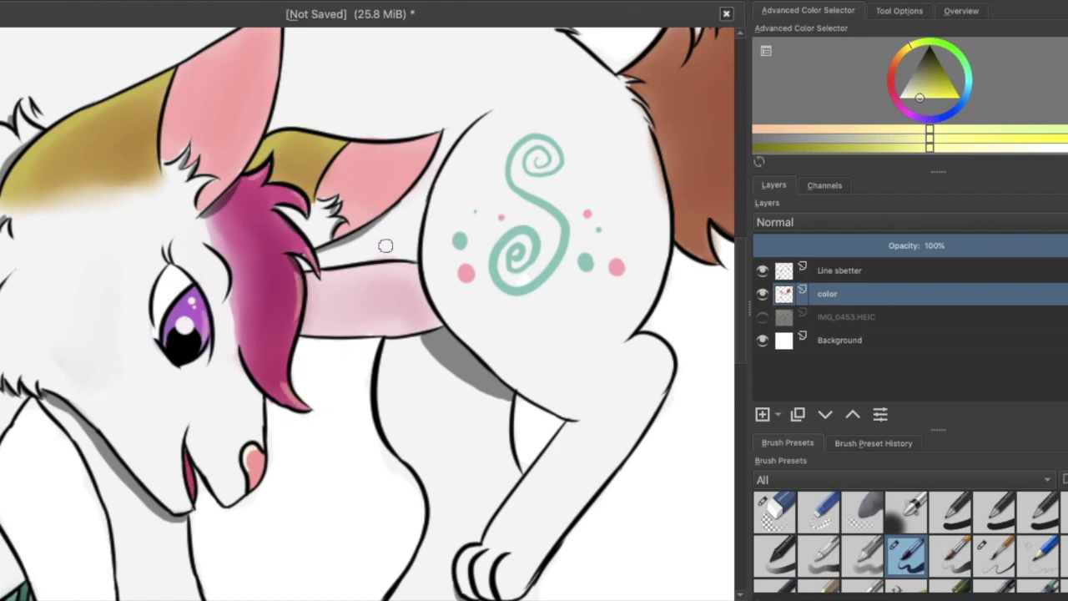
- Brush light highlights onto the apple and ears, and short fur strokes onto the golden patches and fringe
{"action": "scroll", "coordinate": [608, 256], "scroll_direction": "down", "scroll_amount": 5}
{"action": "left_click", "coordinate": [10, 491], "text": "ctrl"}
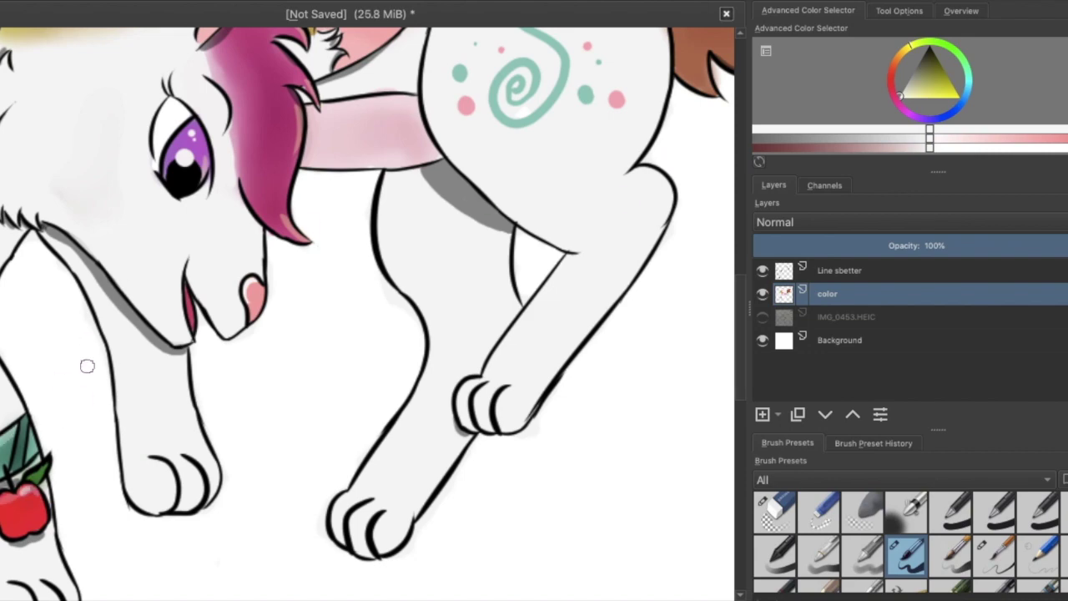
{"action": "scroll", "coordinate": [384, 180], "scroll_direction": "up", "scroll_amount": 6}
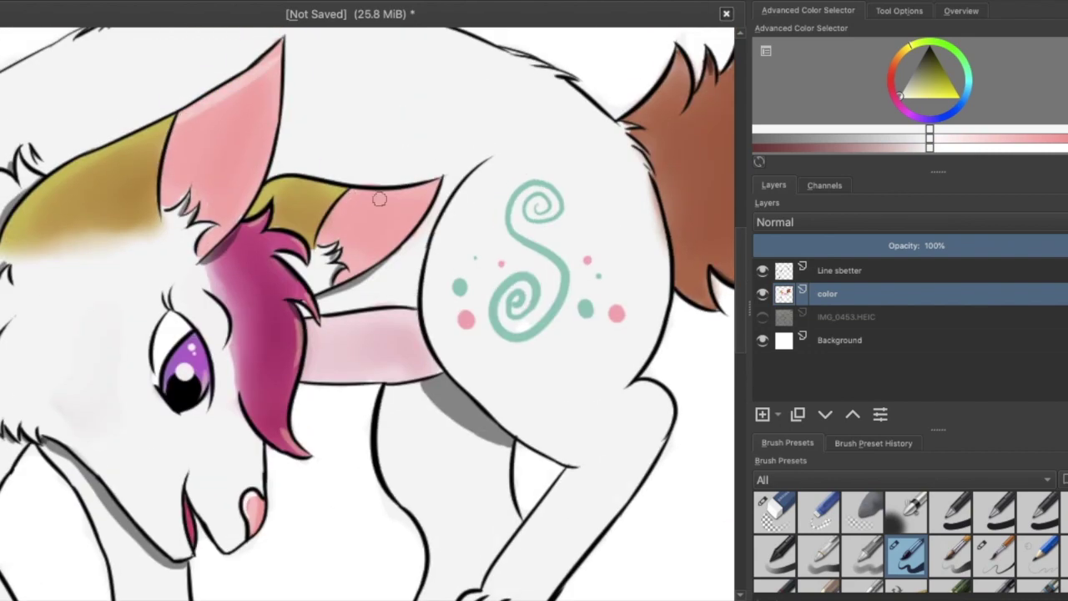
{"action": "mouse_move", "coordinate": [584, 250]}
{"action": "left_mouse_down"}
{"action": "mouse_move", "coordinate": [534, 259]}
{"action": "mouse_move", "coordinate": [217, 442]}
{"action": "left_mouse_up"}
{"action": "left_click_drag", "start_coordinate": [426, 210], "coordinate": [524, 195]}
{"action": "scroll", "coordinate": [287, 396], "scroll_direction": "down", "scroll_amount": 3}
{"action": "scroll", "coordinate": [358, 282], "scroll_direction": "up", "scroll_amount": 4}
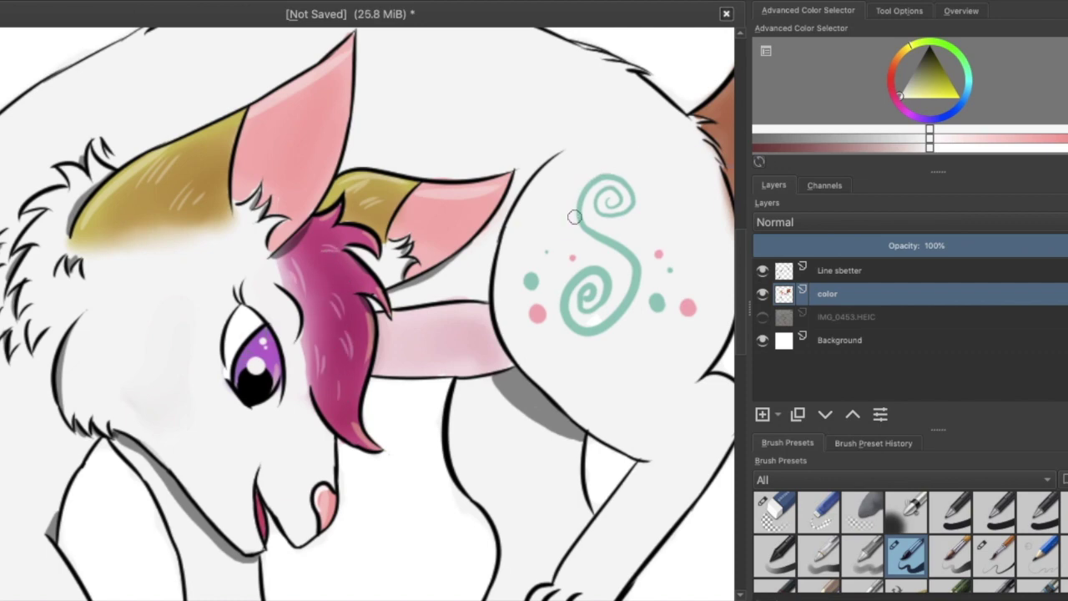
- Cover the white inner edge of the nose with pink, keeping a soft highlight beside it
{"action": "key", "text": "minus"}
{"action": "key", "text": "plus"}
{"action": "left_click", "coordinate": [302, 498], "text": "ctrl"}
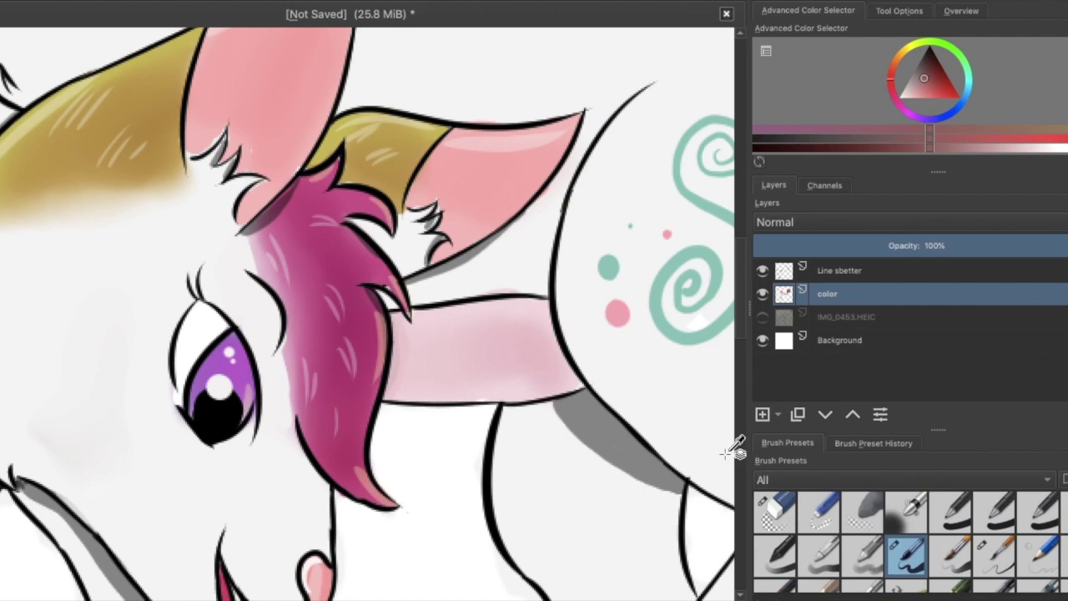
{"action": "left_click_drag", "start_coordinate": [735, 446], "coordinate": [727, 302]}
{"action": "left_click", "coordinate": [334, 478], "text": "ctrl"}
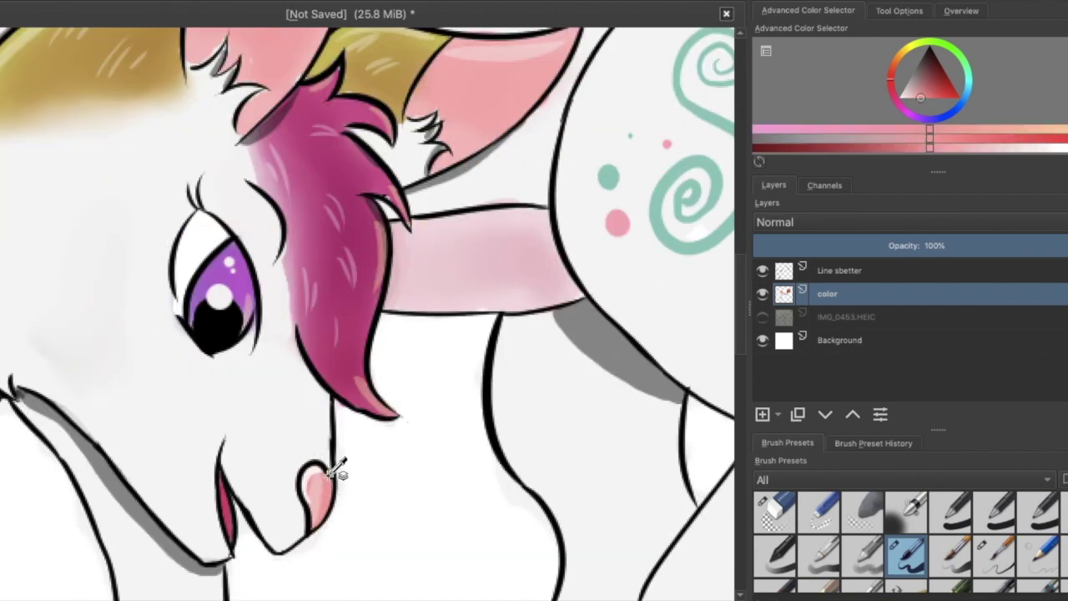
{"action": "left_click", "coordinate": [269, 530], "text": "ctrl"}
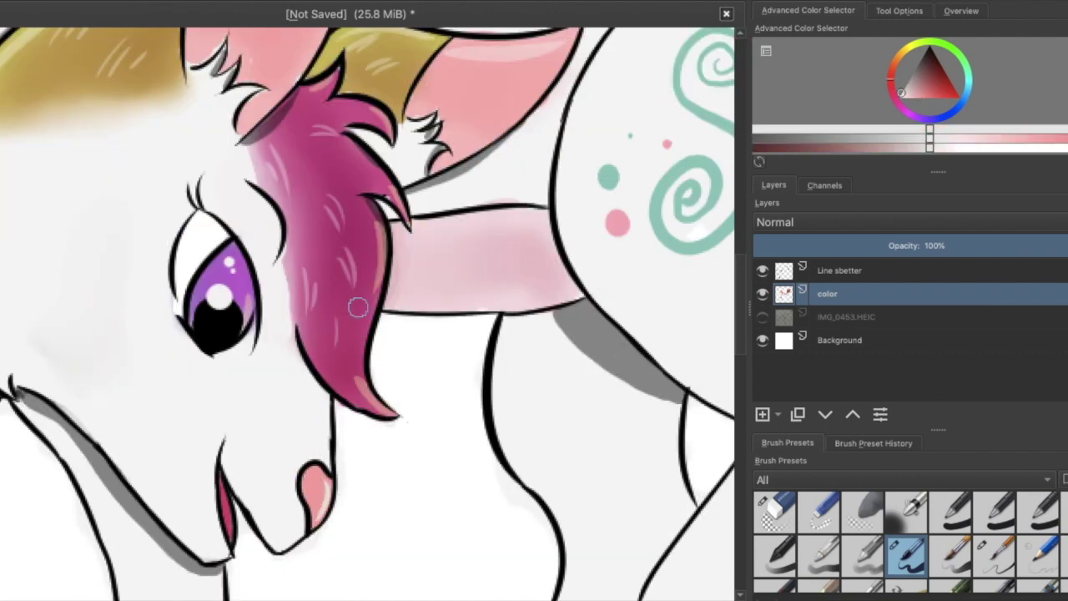
- Add short light fur strokes and edge highlights across the brown tail
{"action": "key", "text": "minus"}
{"action": "key", "text": "plus"}
{"action": "key", "text": "minus"}
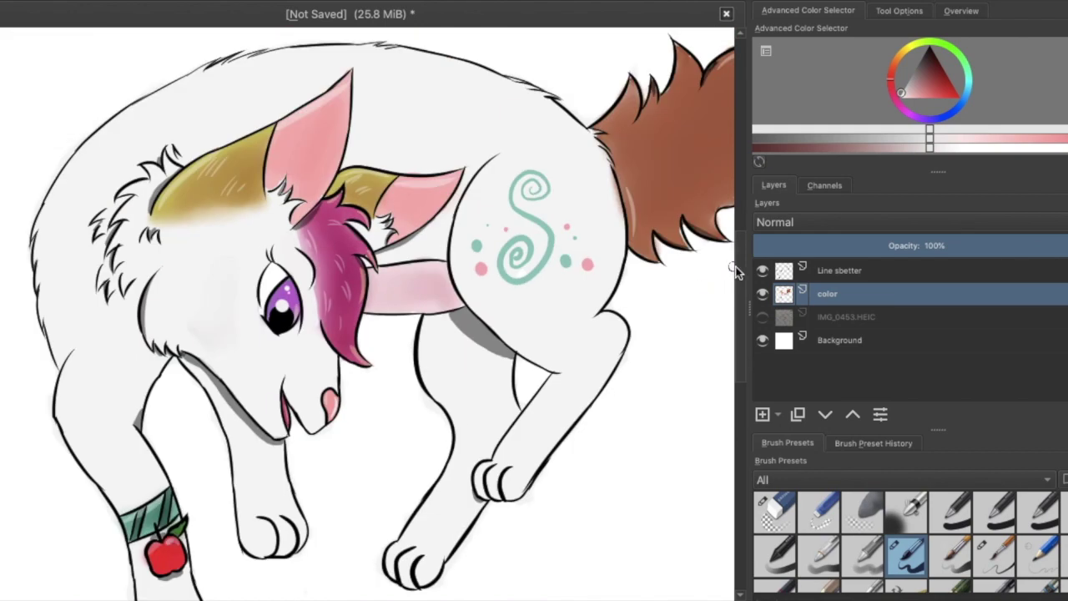
{"action": "scroll", "coordinate": [641, 77], "scroll_direction": "up", "scroll_amount": 1}
{"action": "scroll", "coordinate": [618, 151], "scroll_direction": "down", "scroll_amount": 3}
{"action": "scroll", "coordinate": [283, 576], "scroll_direction": "down", "scroll_amount": 1}
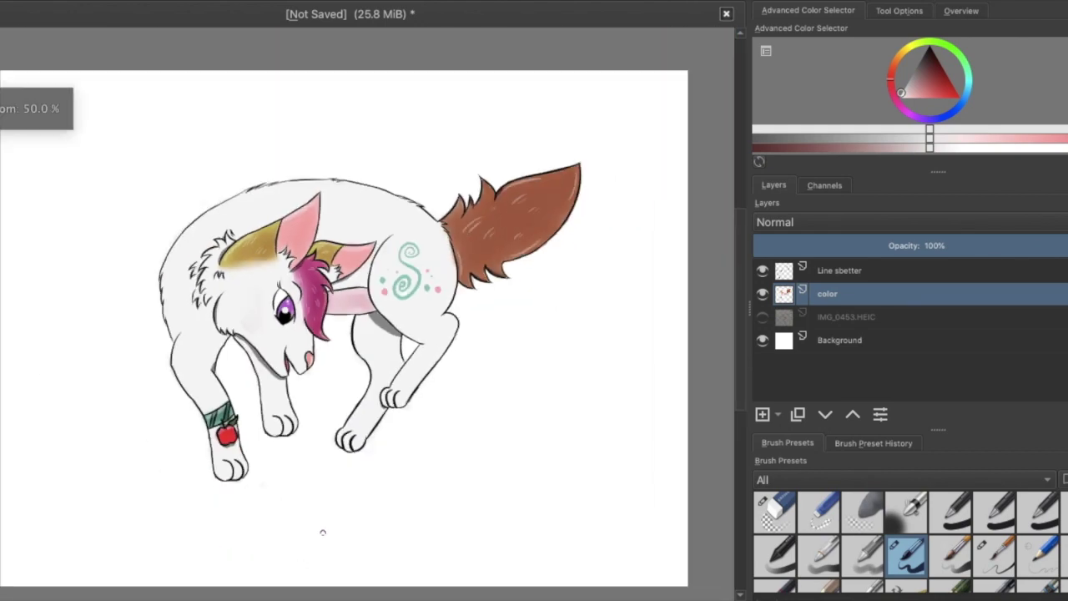
{"action": "left_click", "coordinate": [834, 342], "text": "ctrl"}
{"action": "left_click", "coordinate": [762, 270]}
{"action": "left_click", "coordinate": [763, 293]}
{"action": "key", "text": "ctrl+g"}
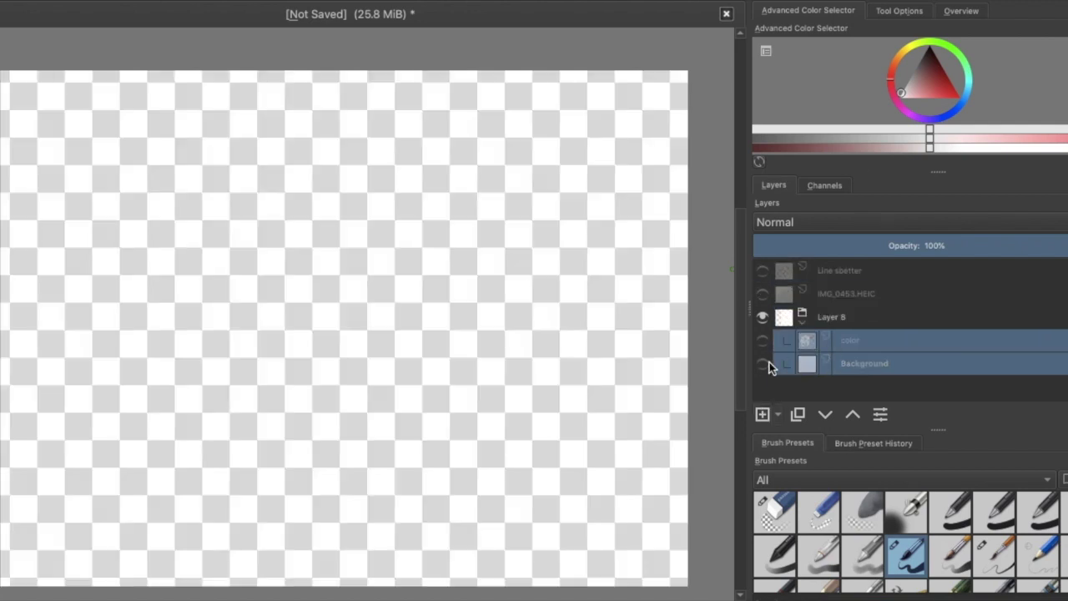
- On a new layer named Background beneath the visible drawing, paint a large bright magenta disc with a lighter purple ring
{"action": "double_click", "coordinate": [835, 315]}
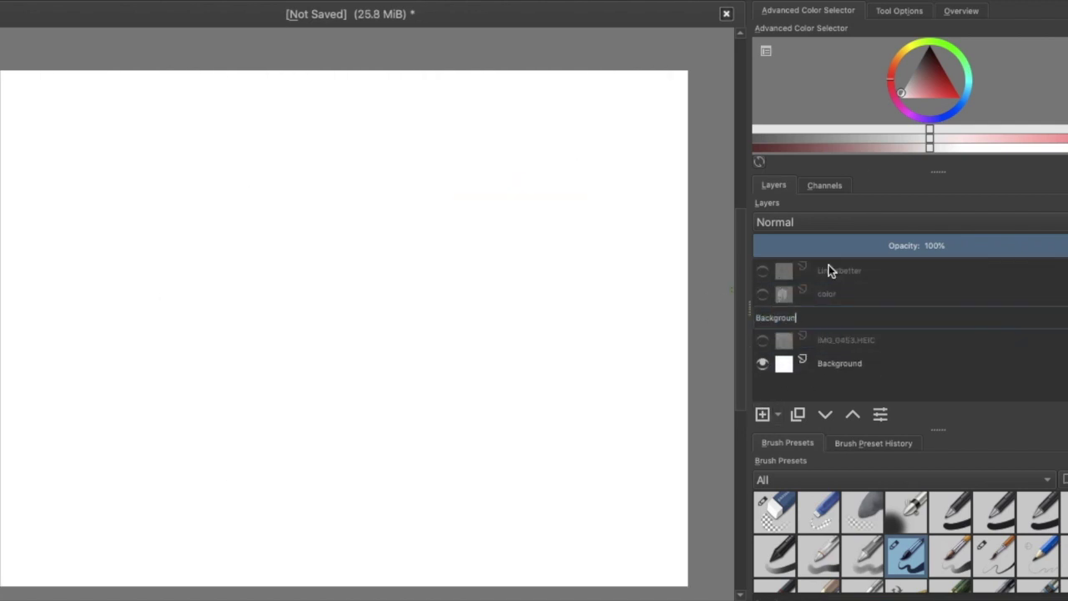
{"action": "left_click_drag", "start_coordinate": [762, 270], "coordinate": [762, 284]}
{"action": "left_click", "coordinate": [946, 108]}
{"action": "left_click", "coordinate": [341, 315]}
{"action": "key", "text": "ctrl+z"}
{"action": "left_click", "coordinate": [910, 111]}
{"action": "left_click", "coordinate": [326, 312]}
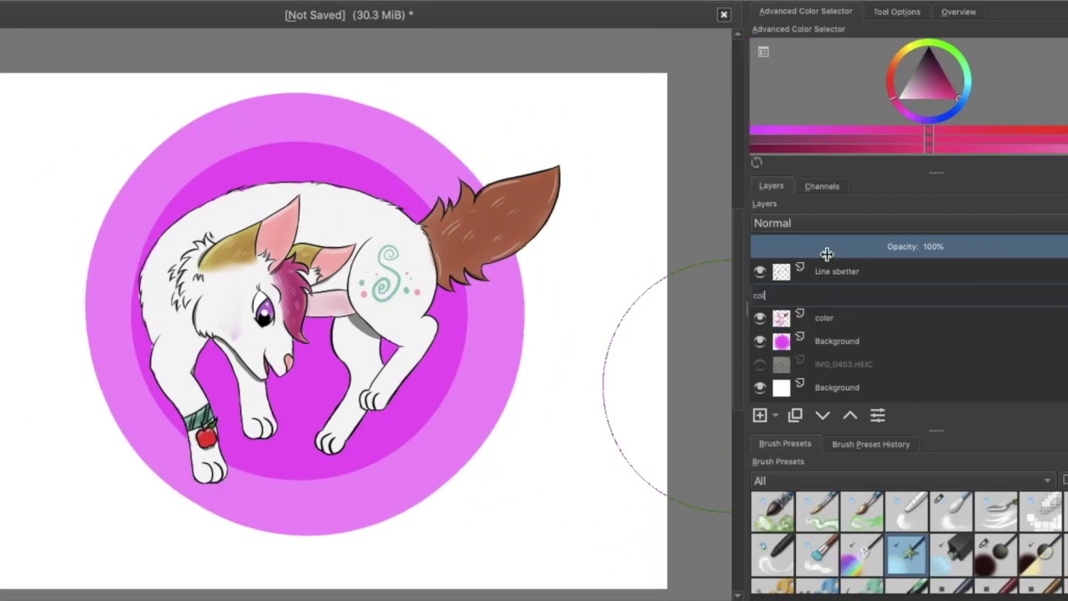
- Name the new layer colors 2 and move it below the layer with the magenta disc
{"action": "left_click", "coordinate": [857, 296]}
{"action": "key", "text": "ctrl+Page_Up"}
{"action": "key", "text": "ctrl+Page_Down"}
{"action": "key", "text": "ctrl+Page_Down"}
{"action": "key", "text": "ctrl+Page_Down"}
- Fill the canvas around the disc with softly blended pink and magenta on the colors 2 layer
{"action": "mouse_move", "coordinate": [142, 133]}
{"action": "left_mouse_down"}
{"action": "mouse_move", "coordinate": [130, 108]}
{"action": "mouse_move", "coordinate": [286, 560]}
{"action": "mouse_move", "coordinate": [597, 542]}
{"action": "left_mouse_up"}
{"action": "mouse_move", "coordinate": [33, 117]}
{"action": "left_mouse_down"}
{"action": "mouse_move", "coordinate": [34, 393]}
{"action": "mouse_move", "coordinate": [585, 167]}
{"action": "left_mouse_up"}
{"action": "left_click", "coordinate": [996, 555]}
{"action": "left_click_drag", "start_coordinate": [150, 167], "coordinate": [585, 208]}
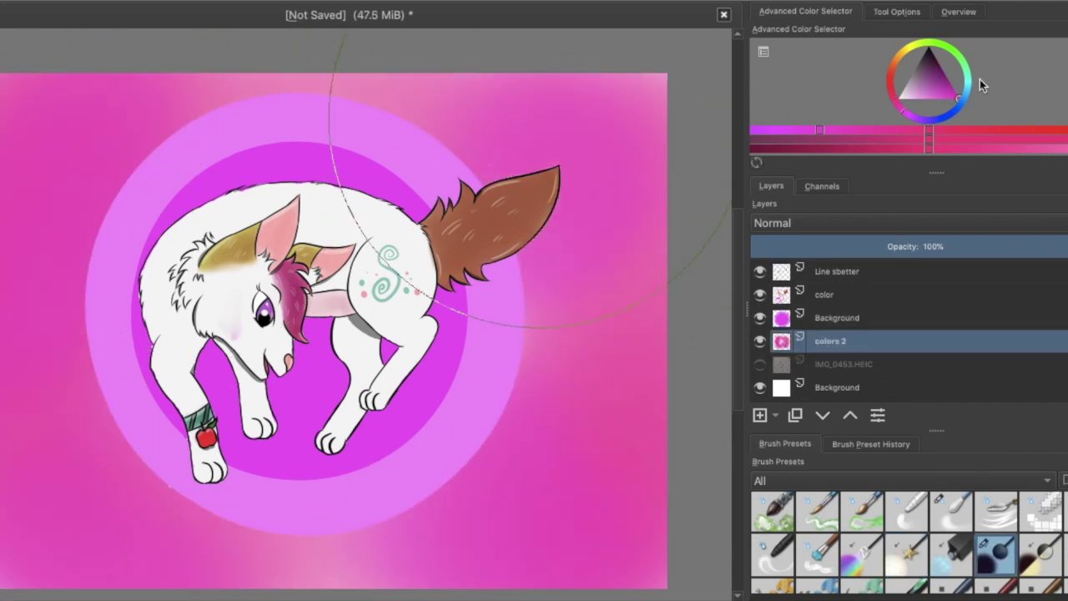
- Blend red, orange and dark purple tones into the pink backdrop around the disc
{"action": "left_click", "coordinate": [973, 84]}
{"action": "mouse_move", "coordinate": [100, 125]}
{"action": "left_mouse_down"}
{"action": "mouse_move", "coordinate": [83, 501]}
{"action": "mouse_move", "coordinate": [305, 25]}
{"action": "left_mouse_up"}
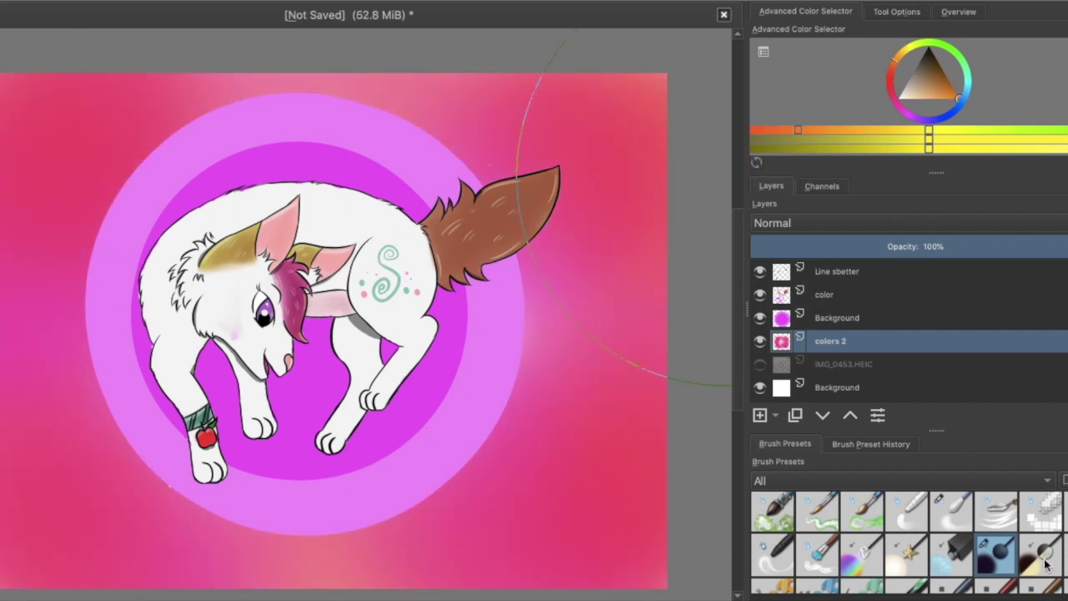
{"action": "left_click", "coordinate": [930, 77]}
{"action": "left_click_drag", "start_coordinate": [50, 384], "coordinate": [217, 576]}
{"action": "left_click_drag", "start_coordinate": [535, 284], "coordinate": [585, 192]}
{"action": "left_click", "coordinate": [951, 113]}
{"action": "left_click_drag", "start_coordinate": [400, 542], "coordinate": [534, 167]}
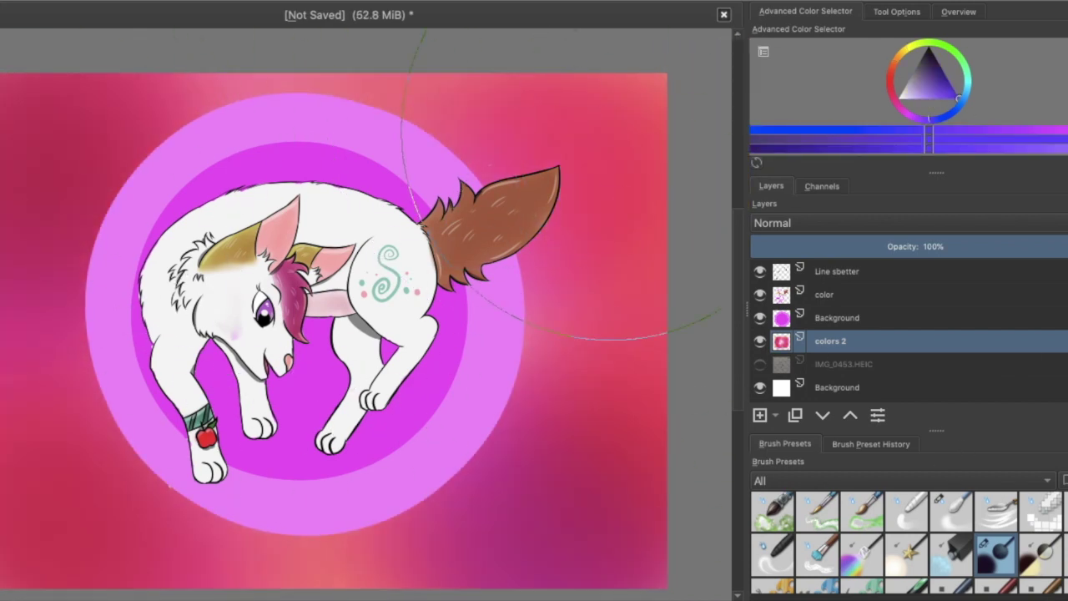
- Smear warm yellow and orange over the backdrop, leaving pink and purple patches towards the edges
{"action": "left_click", "coordinate": [953, 555]}
{"action": "left_click_drag", "start_coordinate": [543, 400], "coordinate": [668, 493]}
{"action": "key", "text": "ctrl+z"}
{"action": "left_click", "coordinate": [971, 74]}
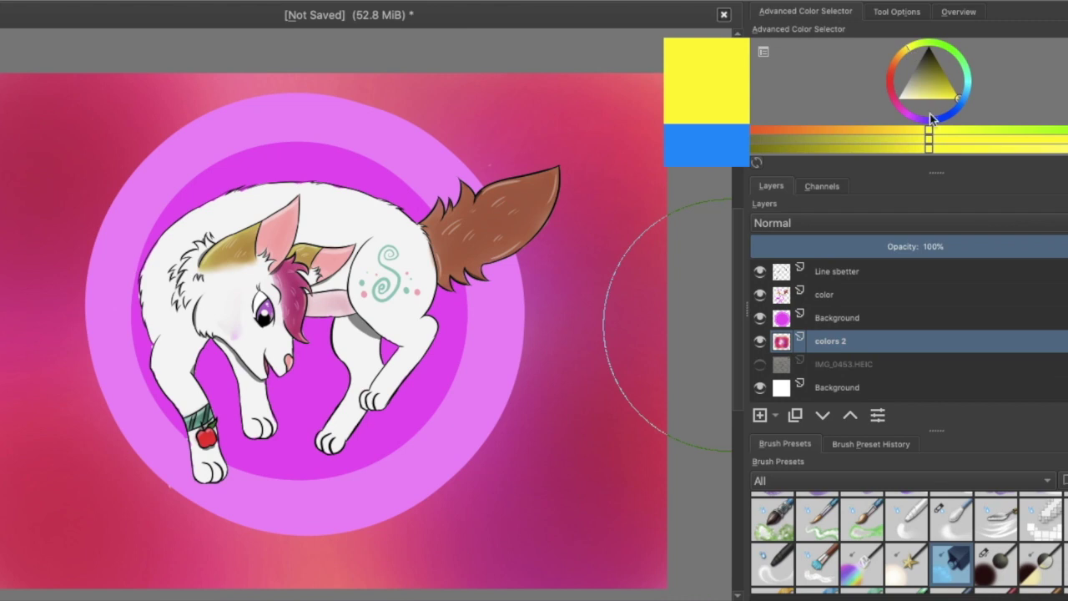
{"action": "mouse_move", "coordinate": [84, 125]}
{"action": "left_mouse_down"}
{"action": "mouse_move", "coordinate": [317, 109]}
{"action": "mouse_move", "coordinate": [534, 510]}
{"action": "mouse_move", "coordinate": [267, 92]}
{"action": "mouse_move", "coordinate": [680, 459]}
{"action": "mouse_move", "coordinate": [584, 142]}
{"action": "mouse_move", "coordinate": [239, 453]}
{"action": "left_mouse_up"}
{"action": "left_click", "coordinate": [896, 65]}
{"action": "left_click_drag", "start_coordinate": [131, 72], "coordinate": [599, 317]}
{"action": "key", "text": "ctrl+z"}
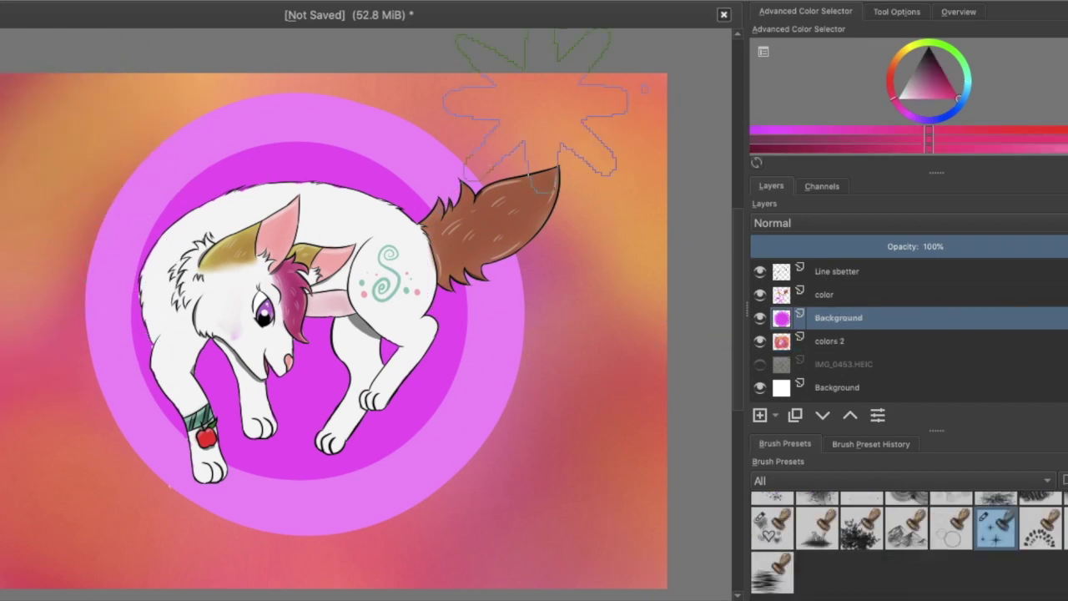
- Stamp large and small deep pink eight-pointed stars around the corners on the Background disc layer
{"action": "left_click_drag", "start_coordinate": [535, 104], "coordinate": [584, 501]}
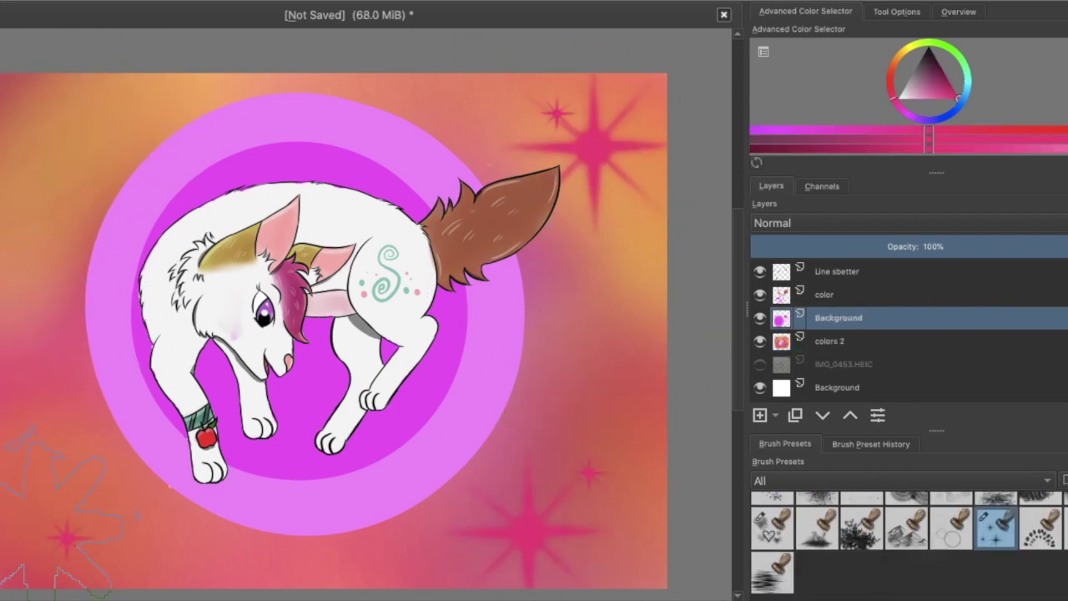
{"action": "left_click_drag", "start_coordinate": [101, 501], "coordinate": [62, 142]}
{"action": "left_click", "coordinate": [15, 219]}
- Stamp clusters of red, pink and purple hearts along the light purple ring around the animal
{"action": "left_click", "coordinate": [772, 525]}
{"action": "left_click", "coordinate": [793, 136]}
{"action": "left_click", "coordinate": [837, 272]}
{"action": "mouse_move", "coordinate": [250, 501]}
{"action": "left_mouse_down"}
{"action": "mouse_move", "coordinate": [436, 362]}
{"action": "mouse_move", "coordinate": [455, 415]}
{"action": "left_mouse_up"}
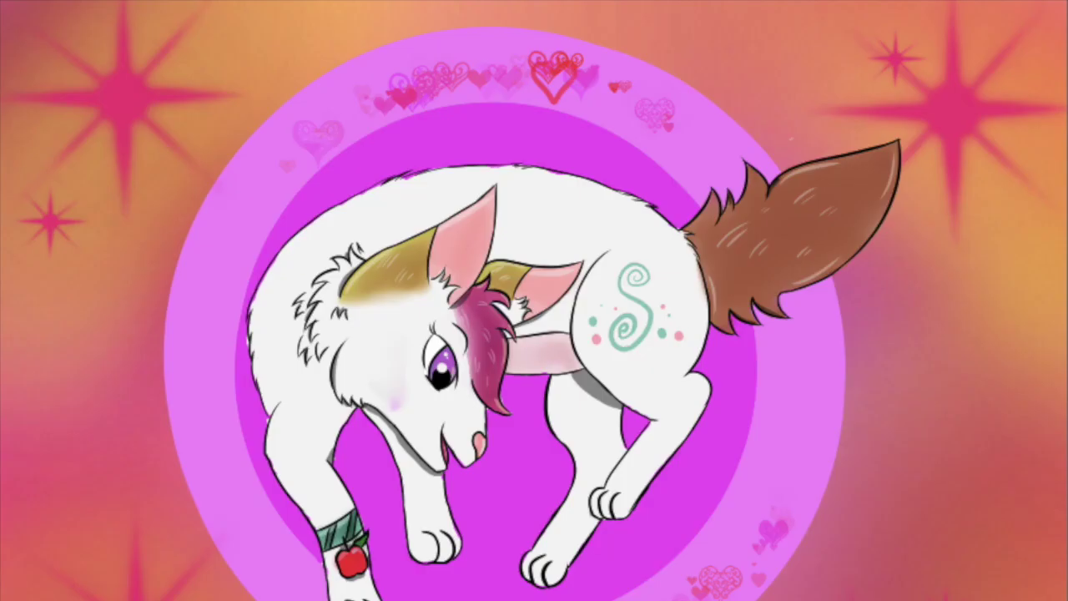